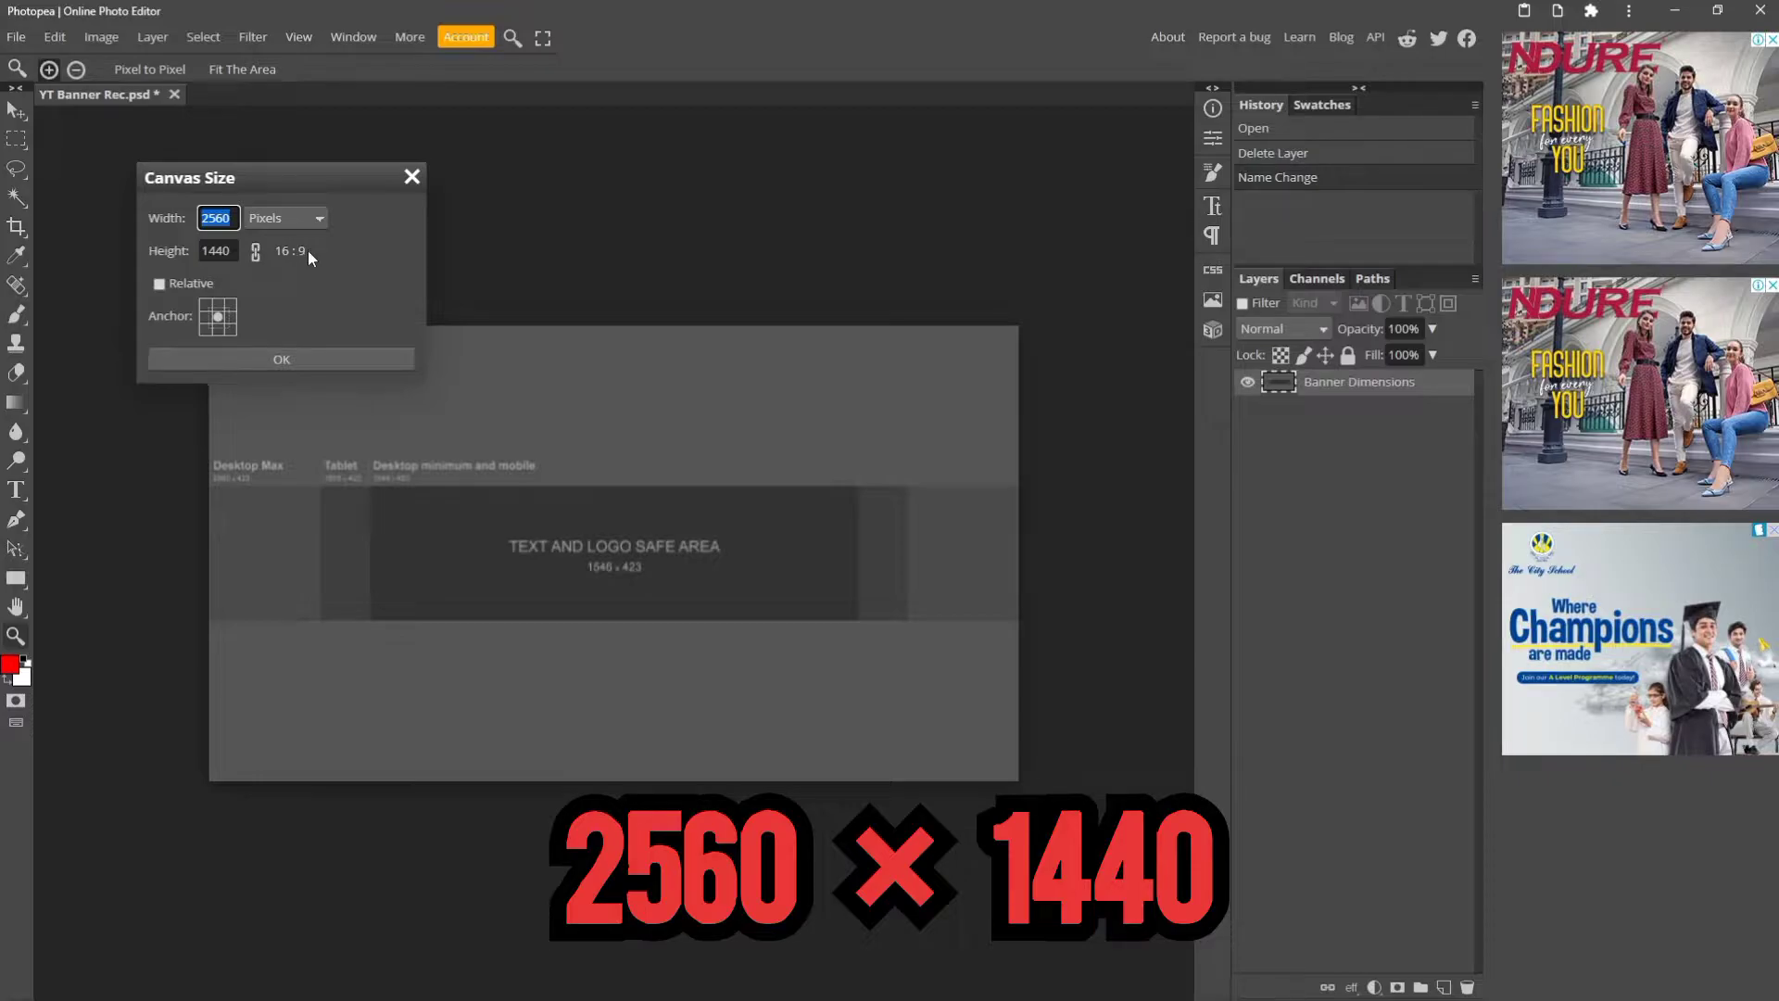
Confirm the canvas size of 2560 × 1440 pixels.
click(311, 353)
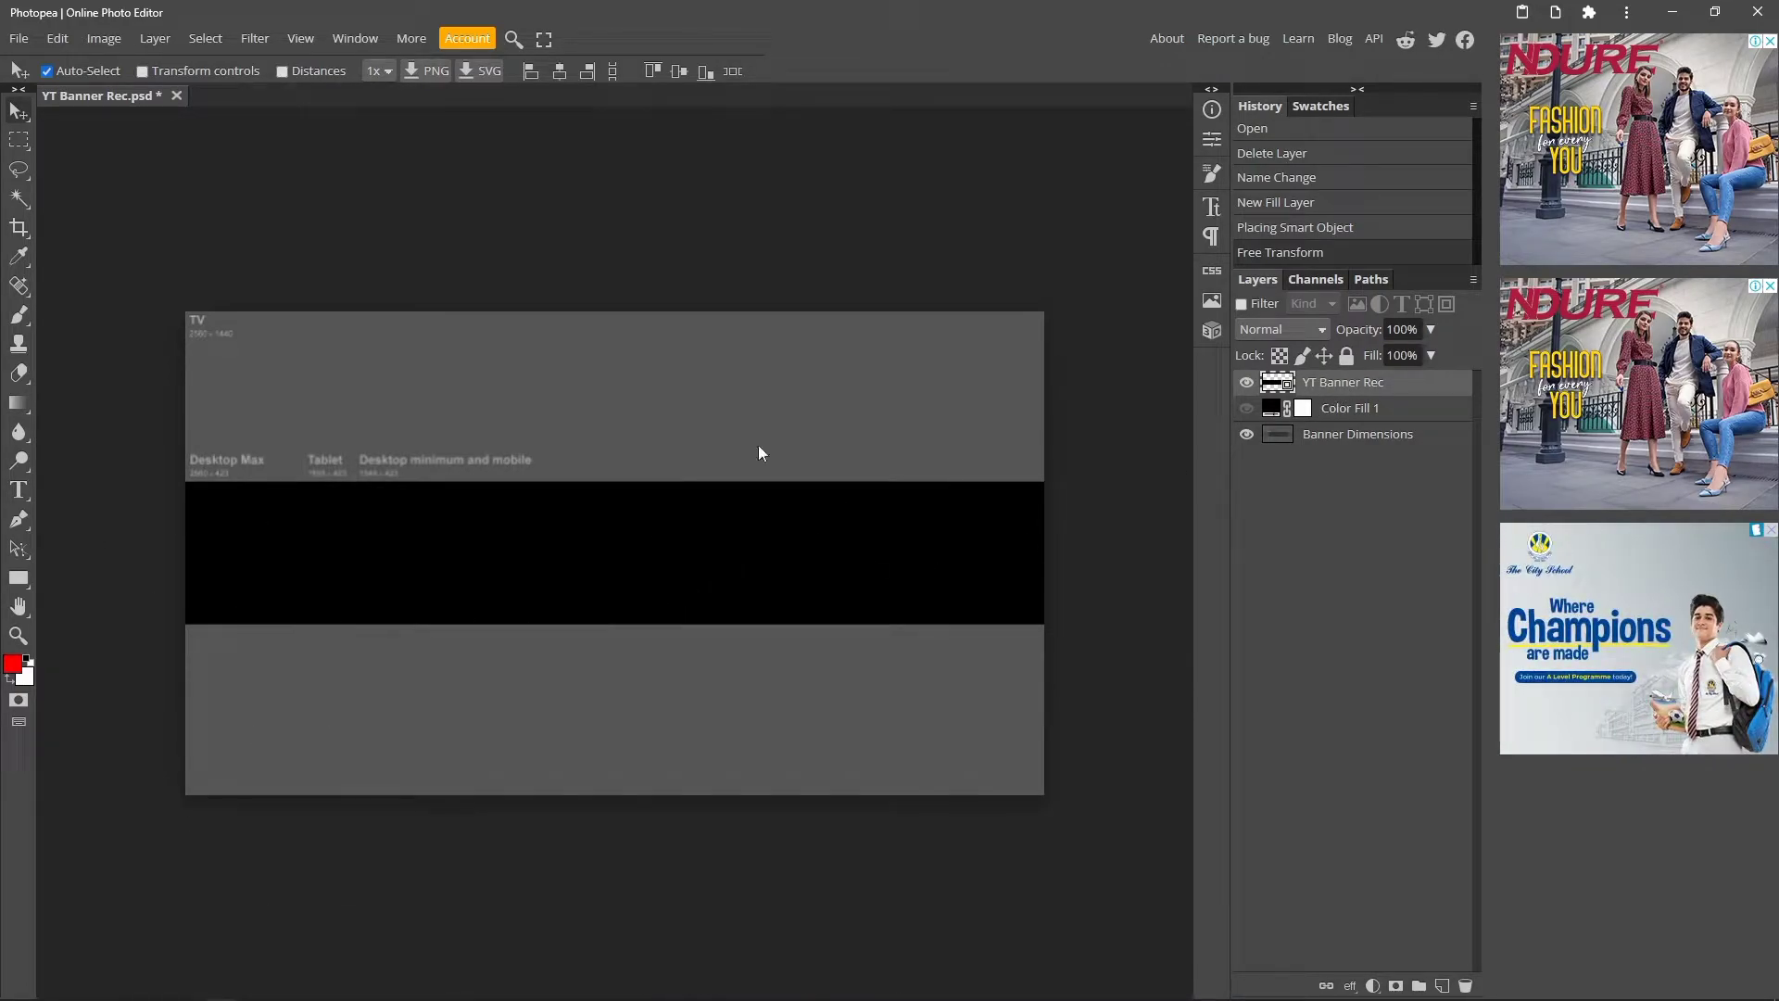
drag(1363, 331, 1451, 333)
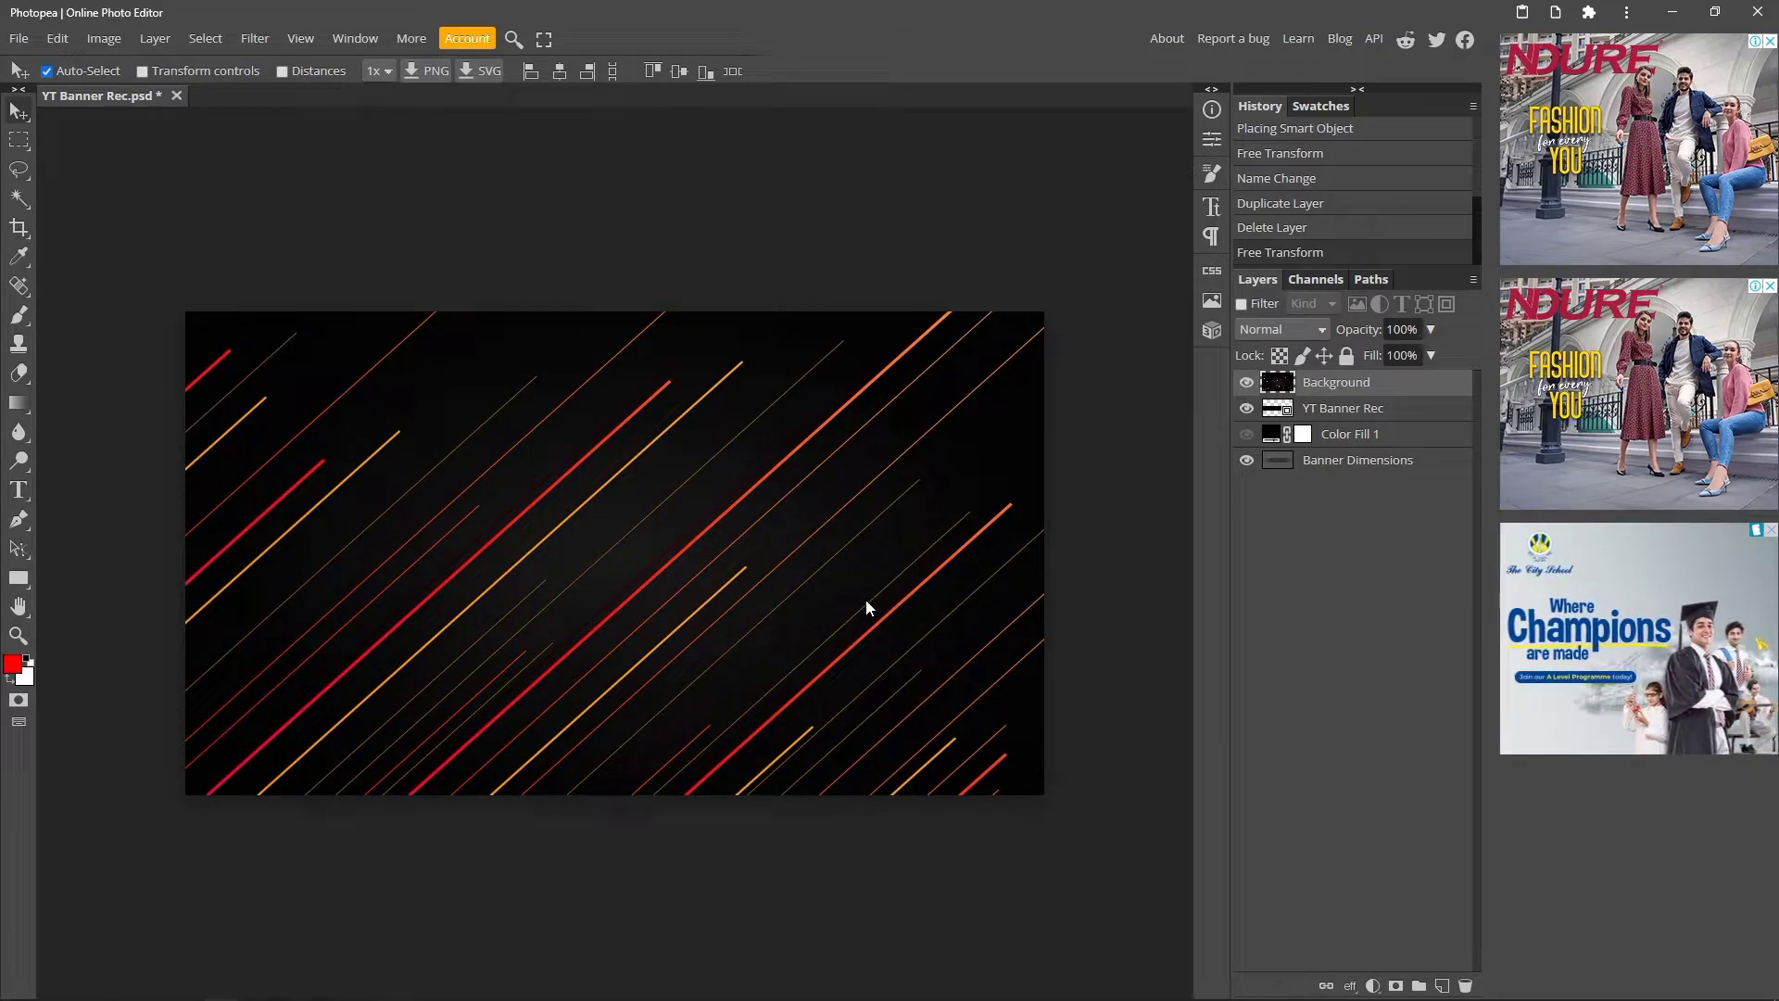
Place the Background layer directly below YT Banner Rec and flip it both vertically and horizontally.
drag(1375, 392, 1372, 414)
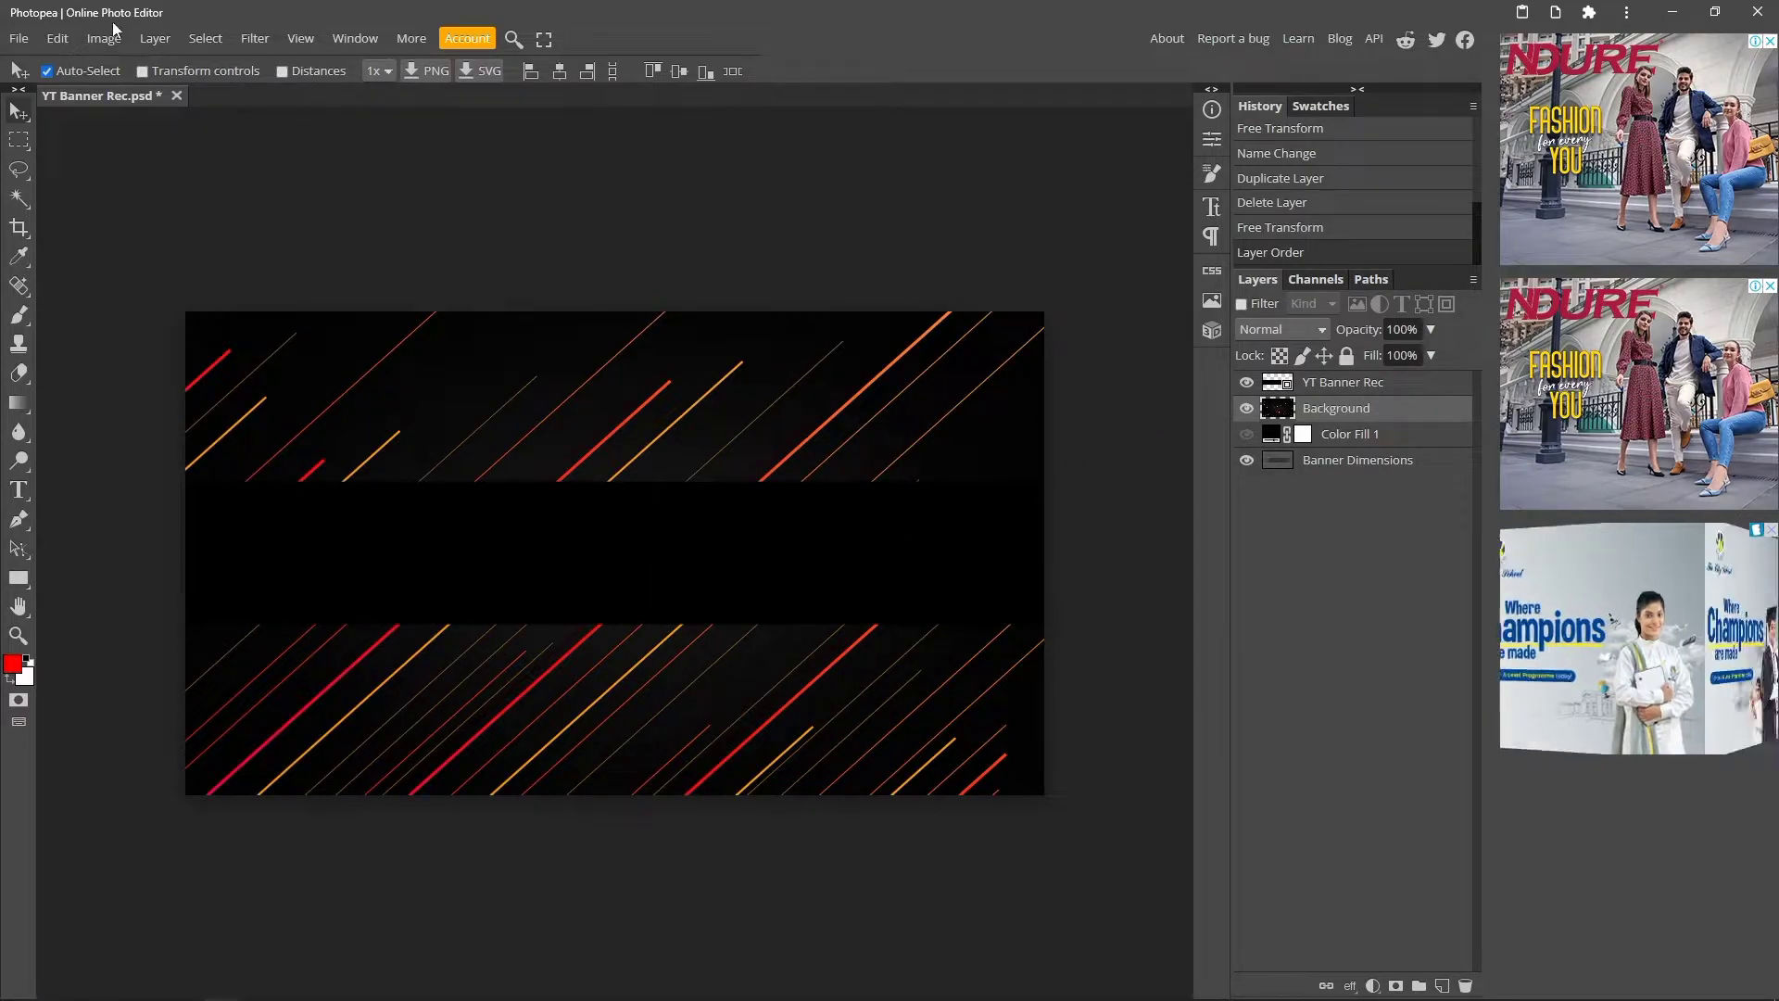
click(65, 38)
mouse_move(203, 497)
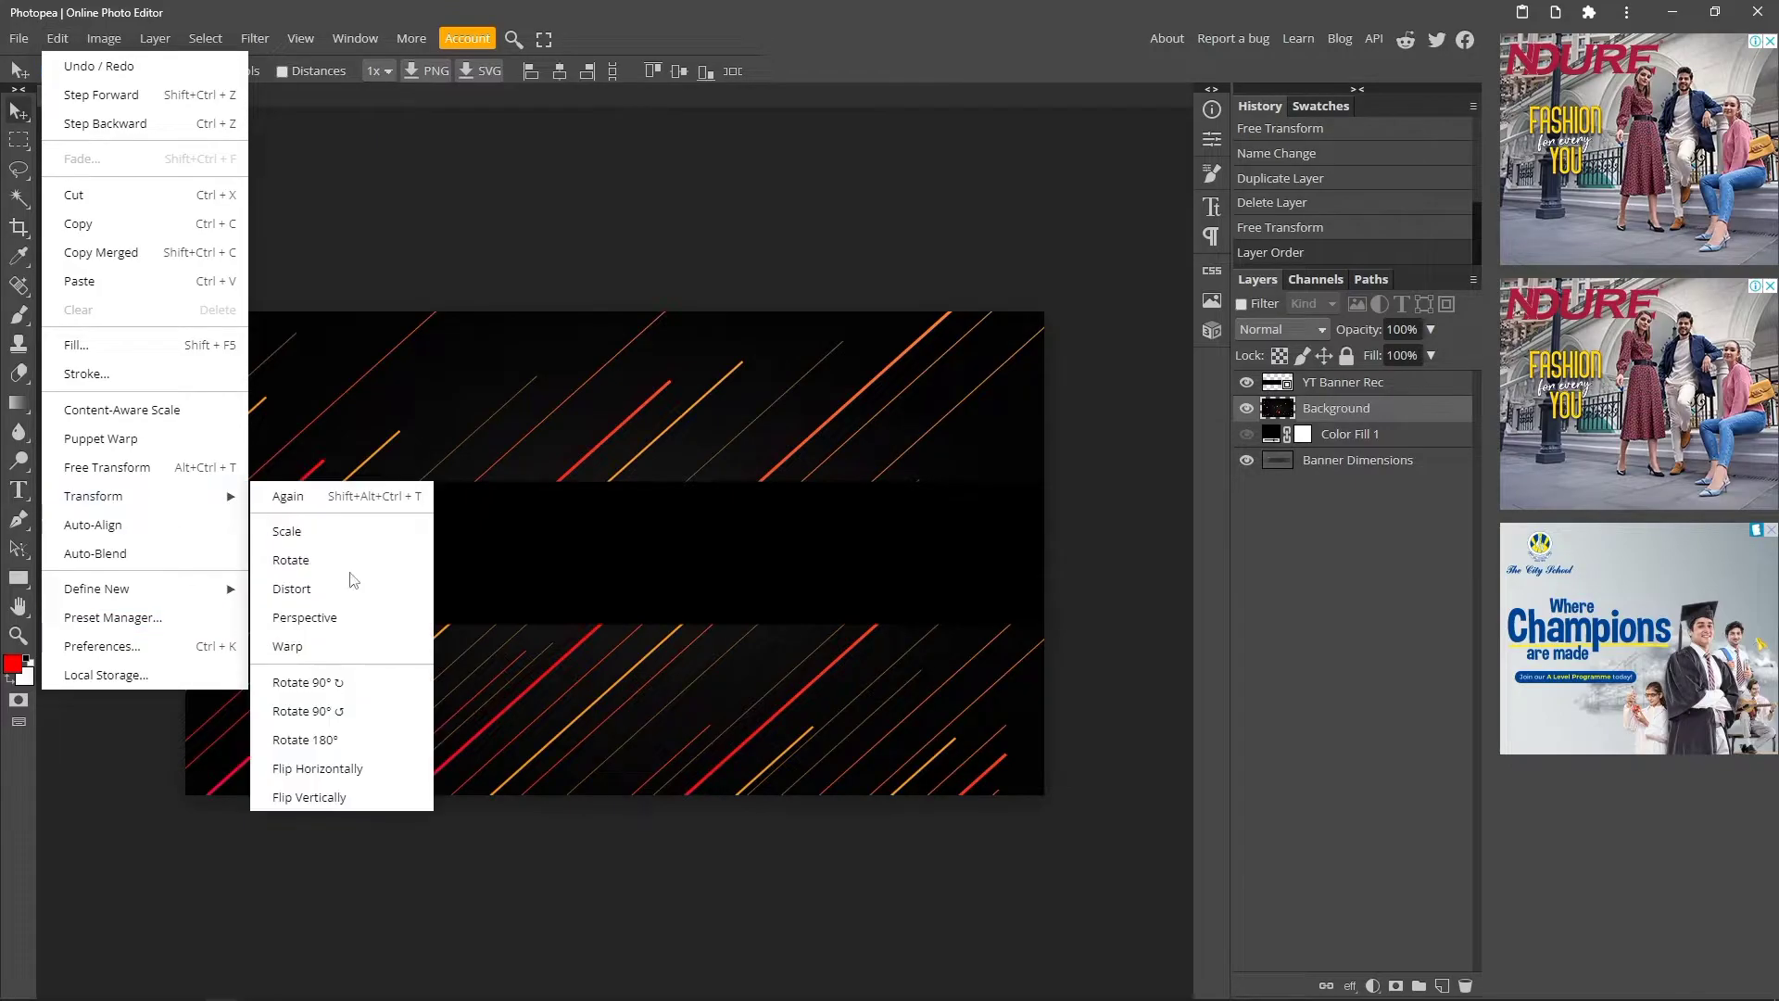
click(364, 797)
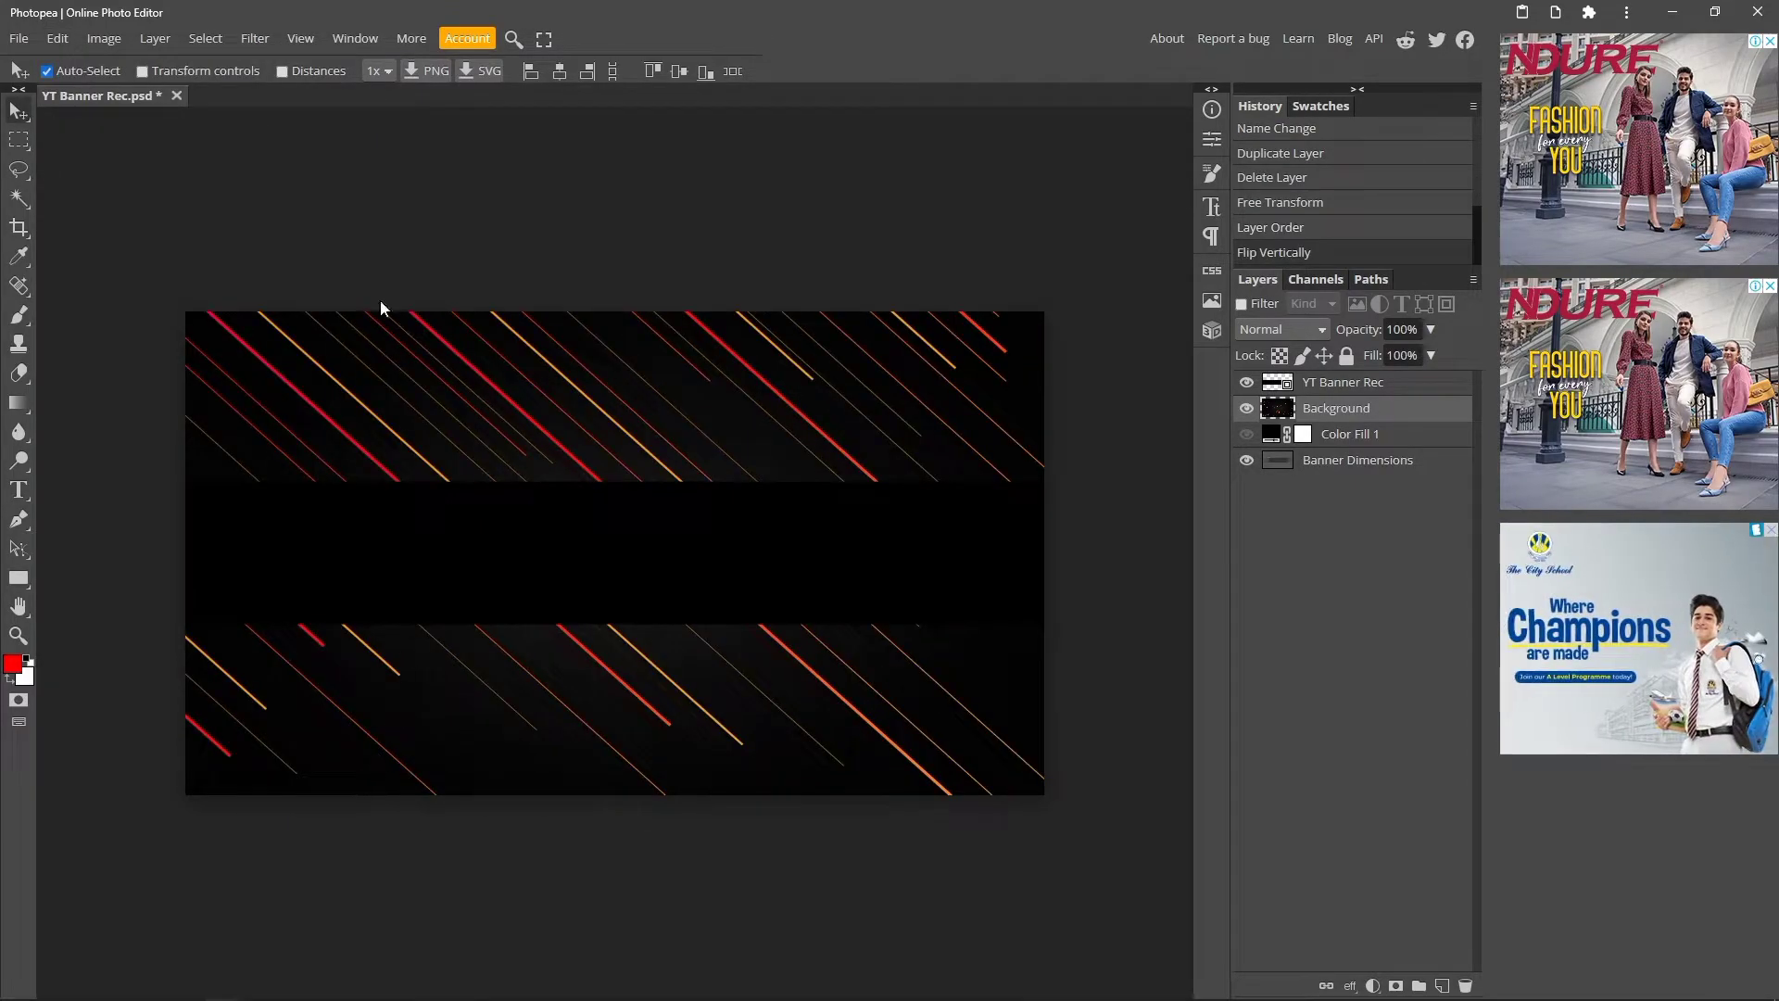
click(58, 38)
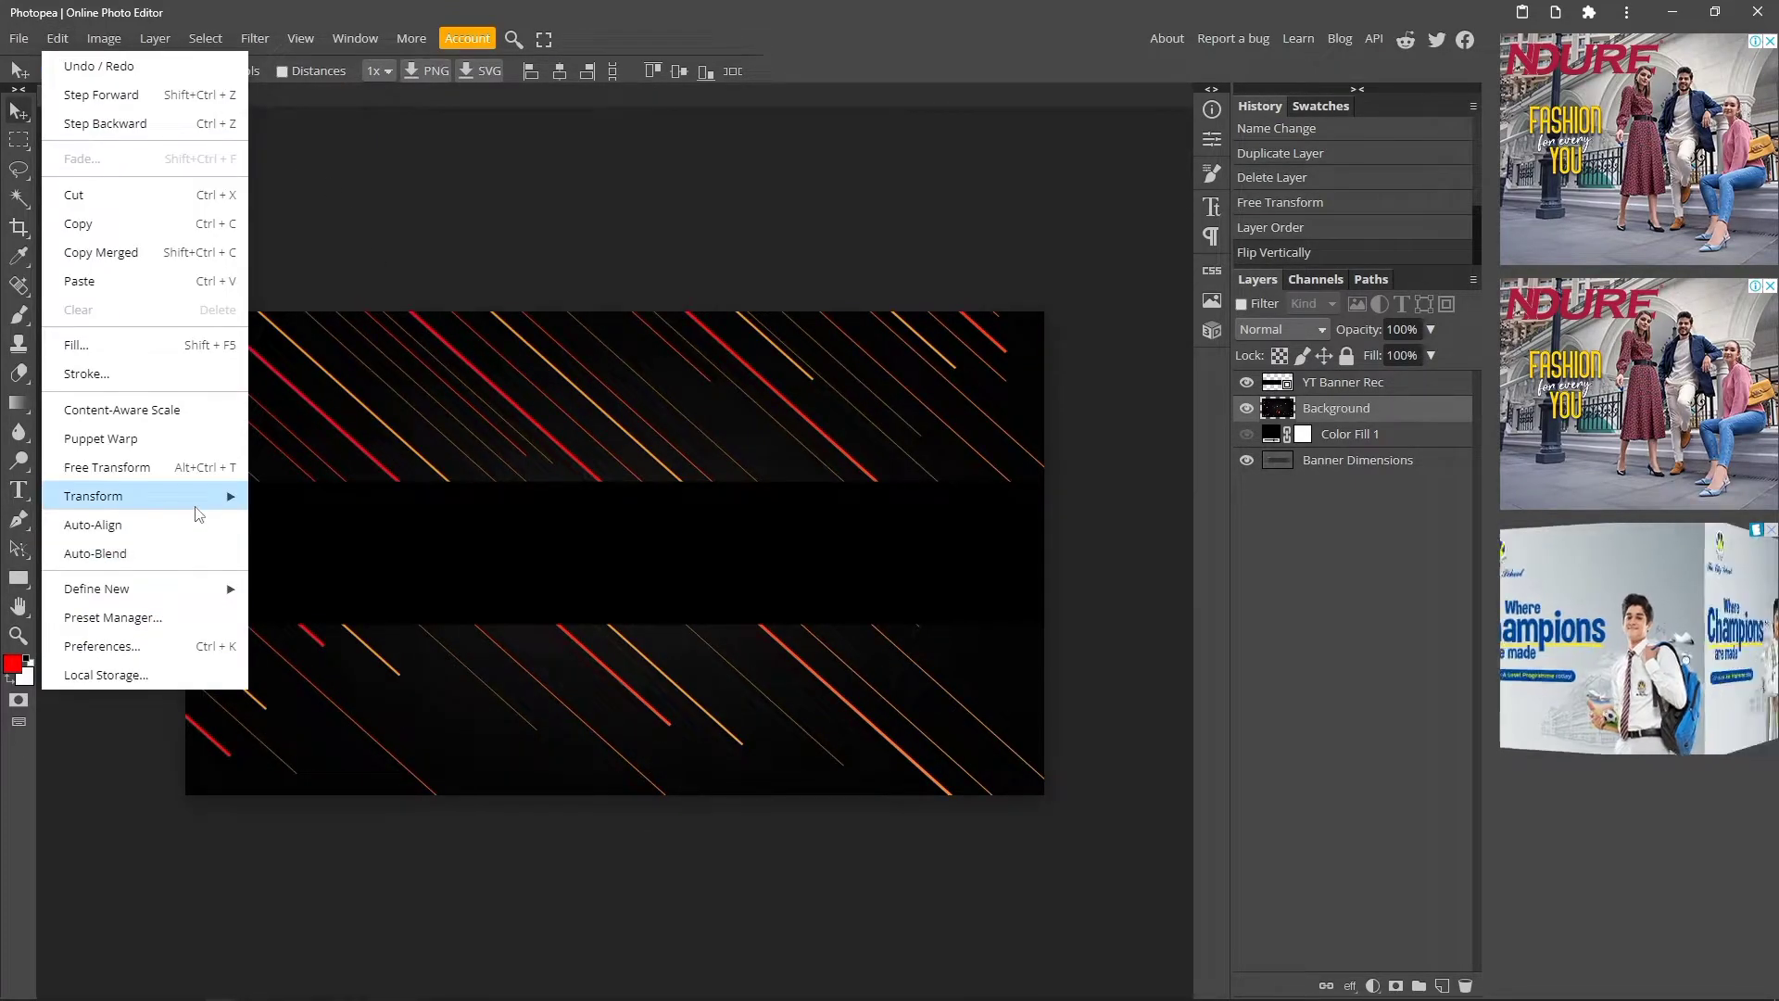
mouse_move(214, 497)
click(318, 768)
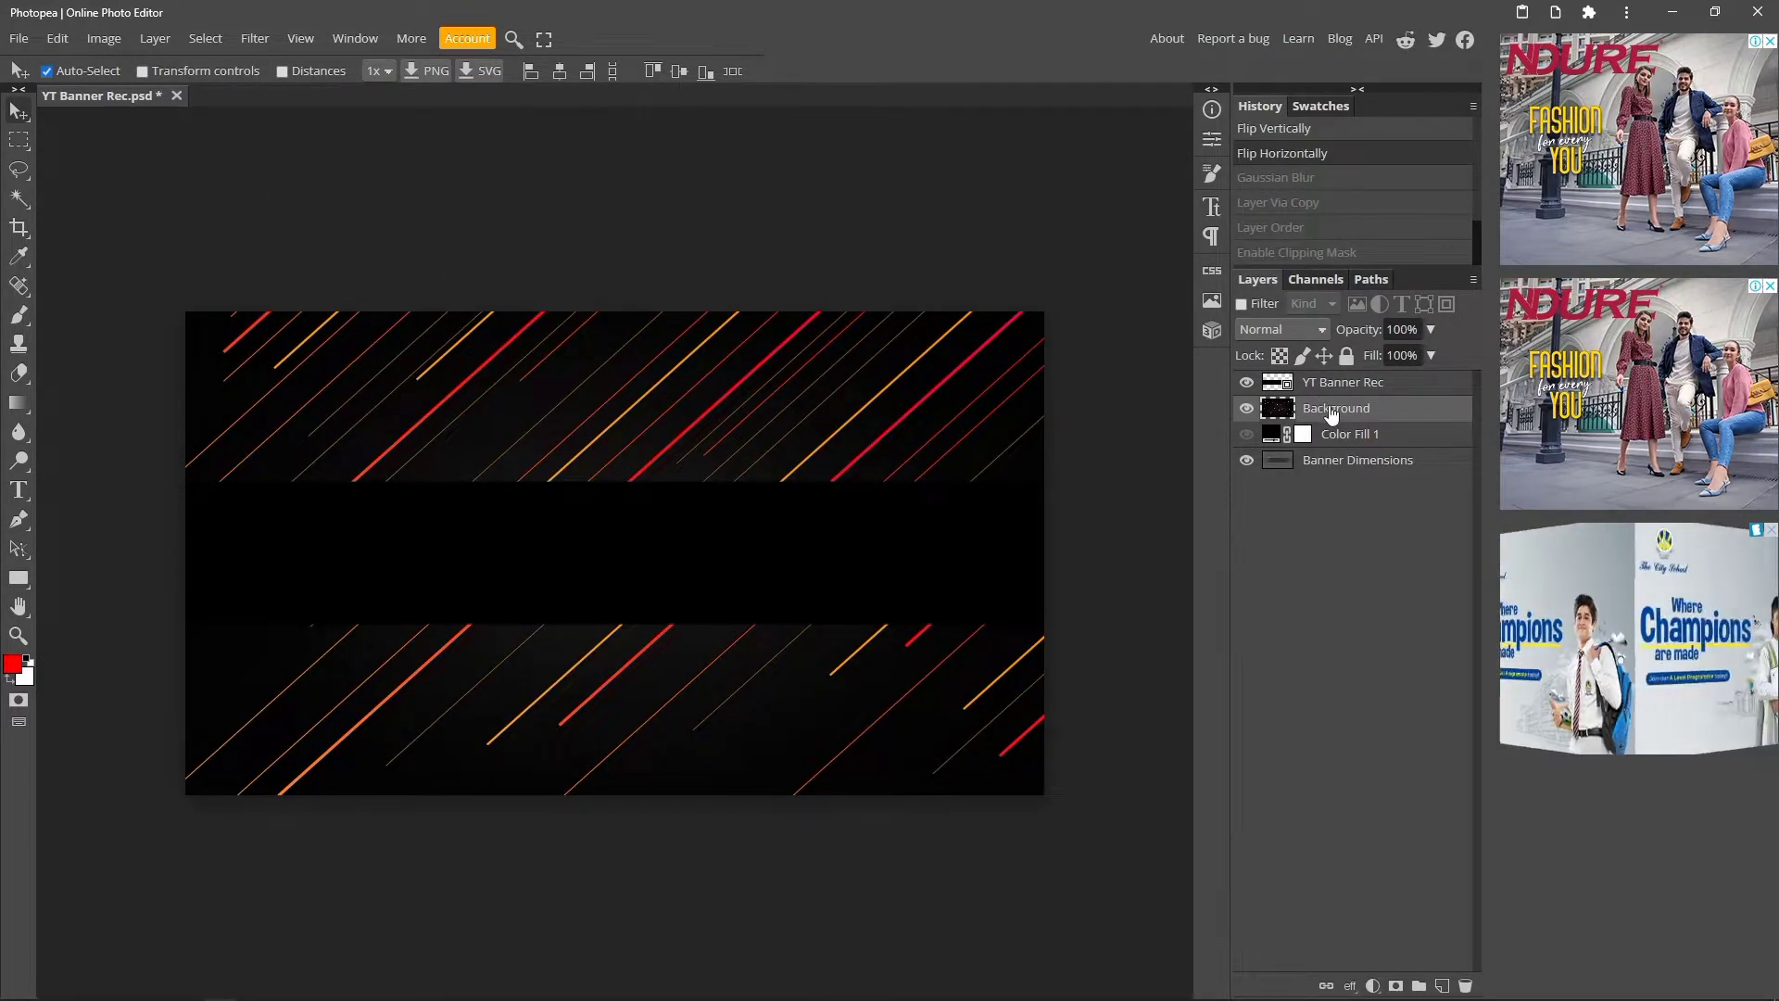
Duplicate the Background layer, place the copy above YT Banner Rec and clip it to that layer.
key(ctrl+j)
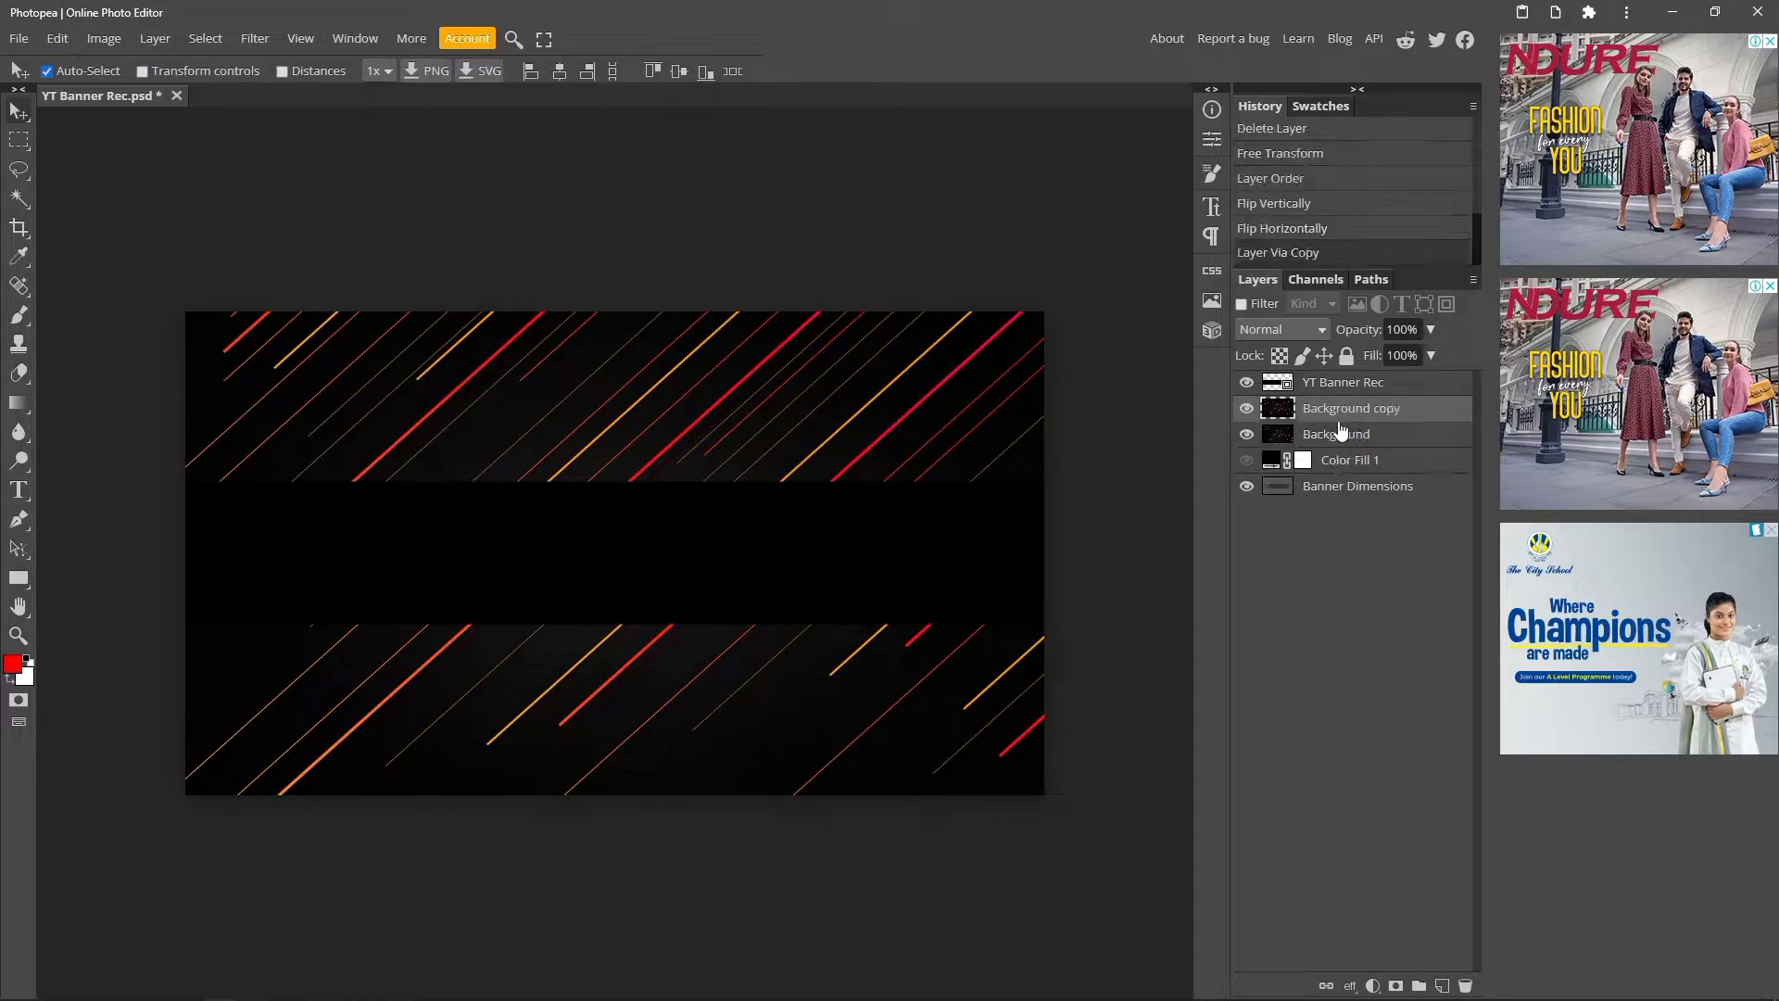
drag(1342, 411, 1341, 380)
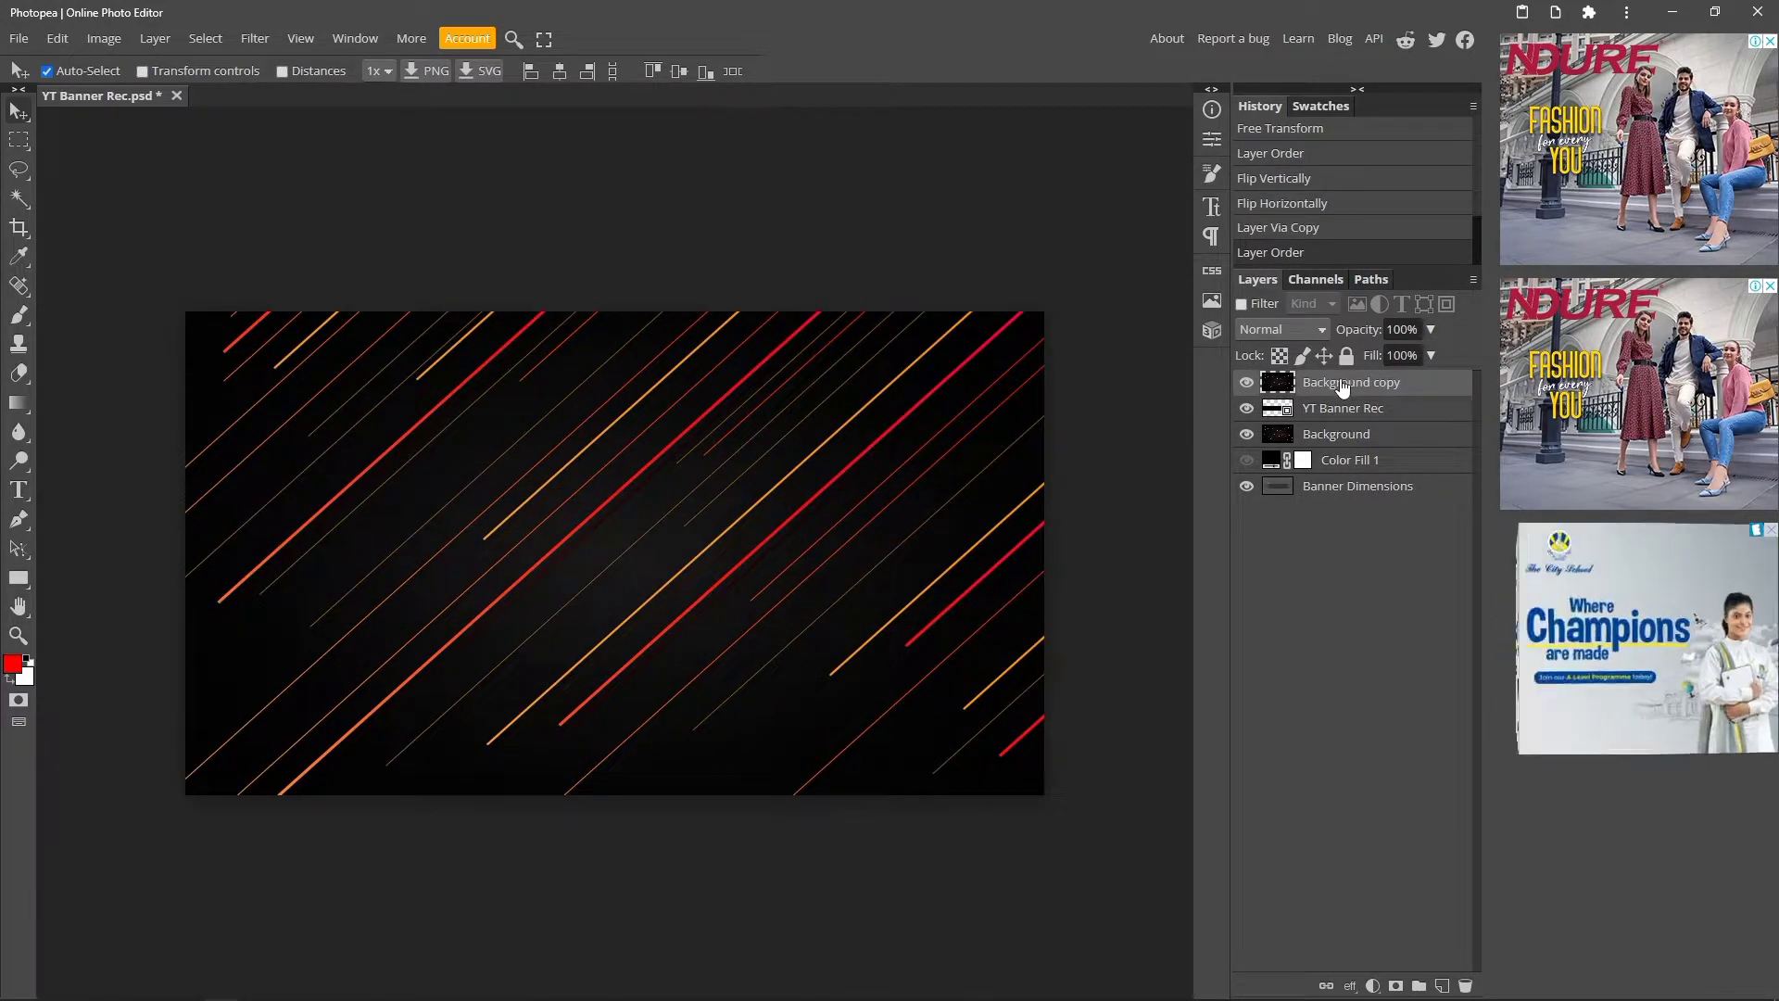
right_click(1342, 387)
click(1418, 740)
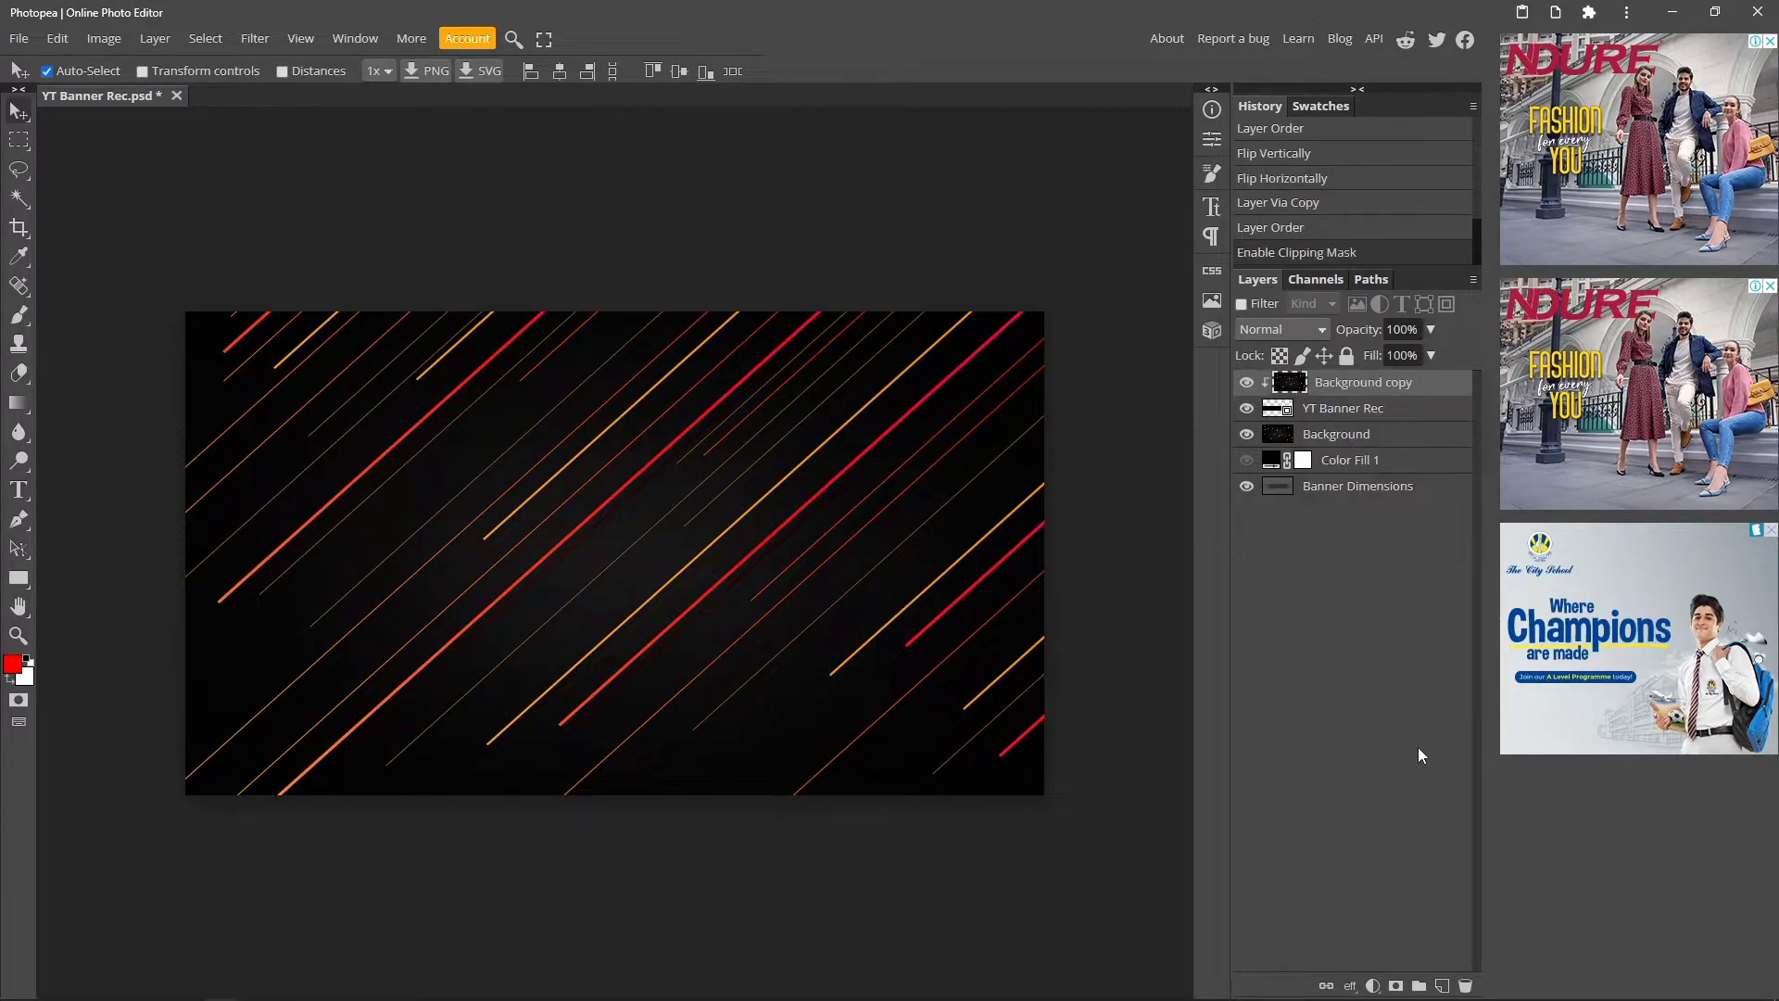
Apply a Gaussian Blur with an 11 px radius to the original Background layer.
click(1365, 436)
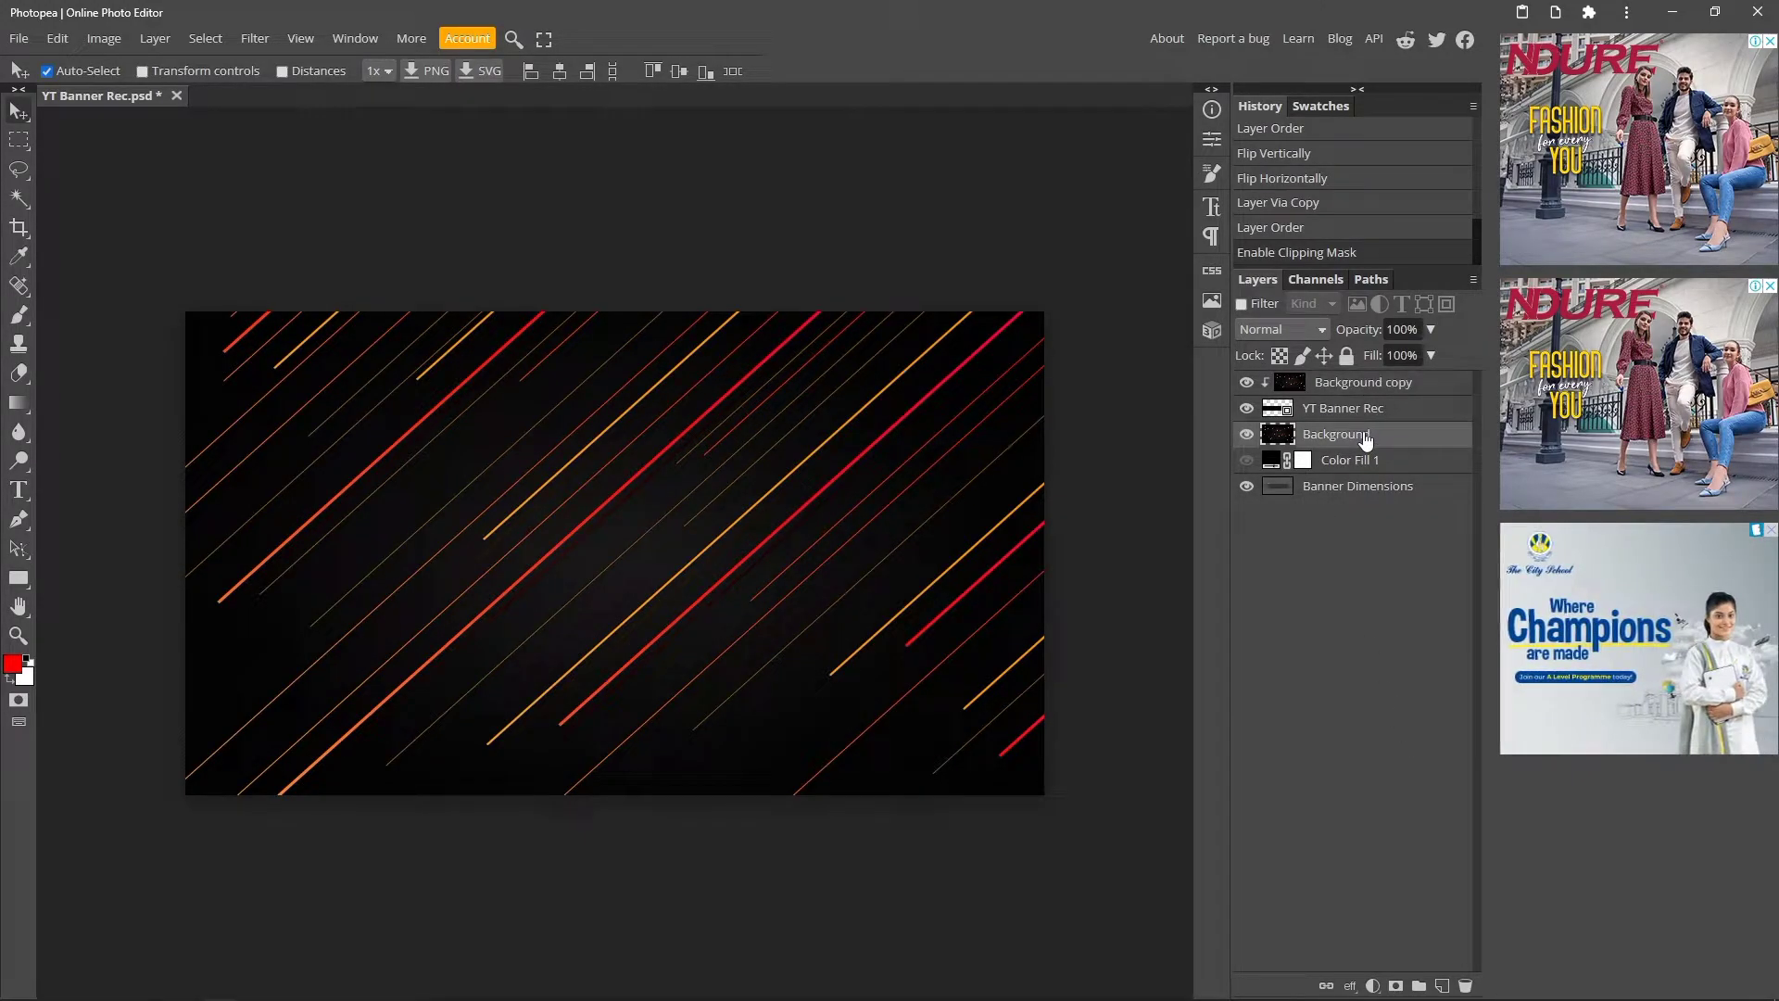
click(58, 38)
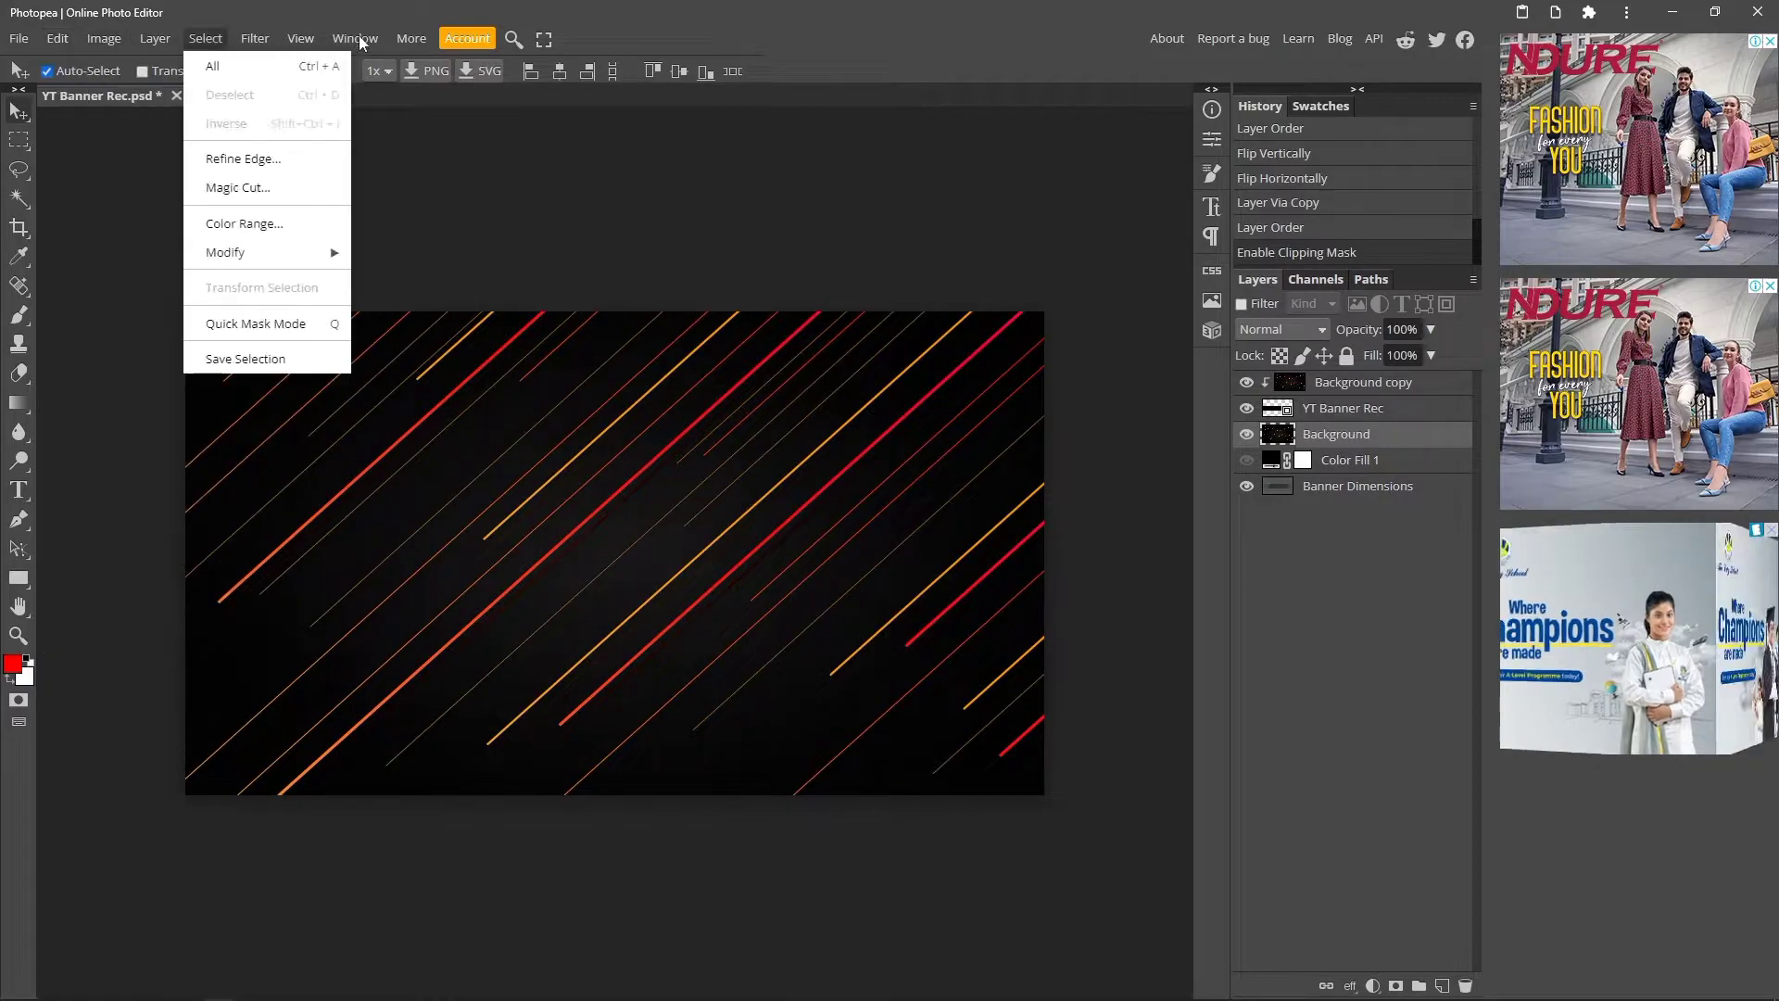
click(255, 38)
click(256, 40)
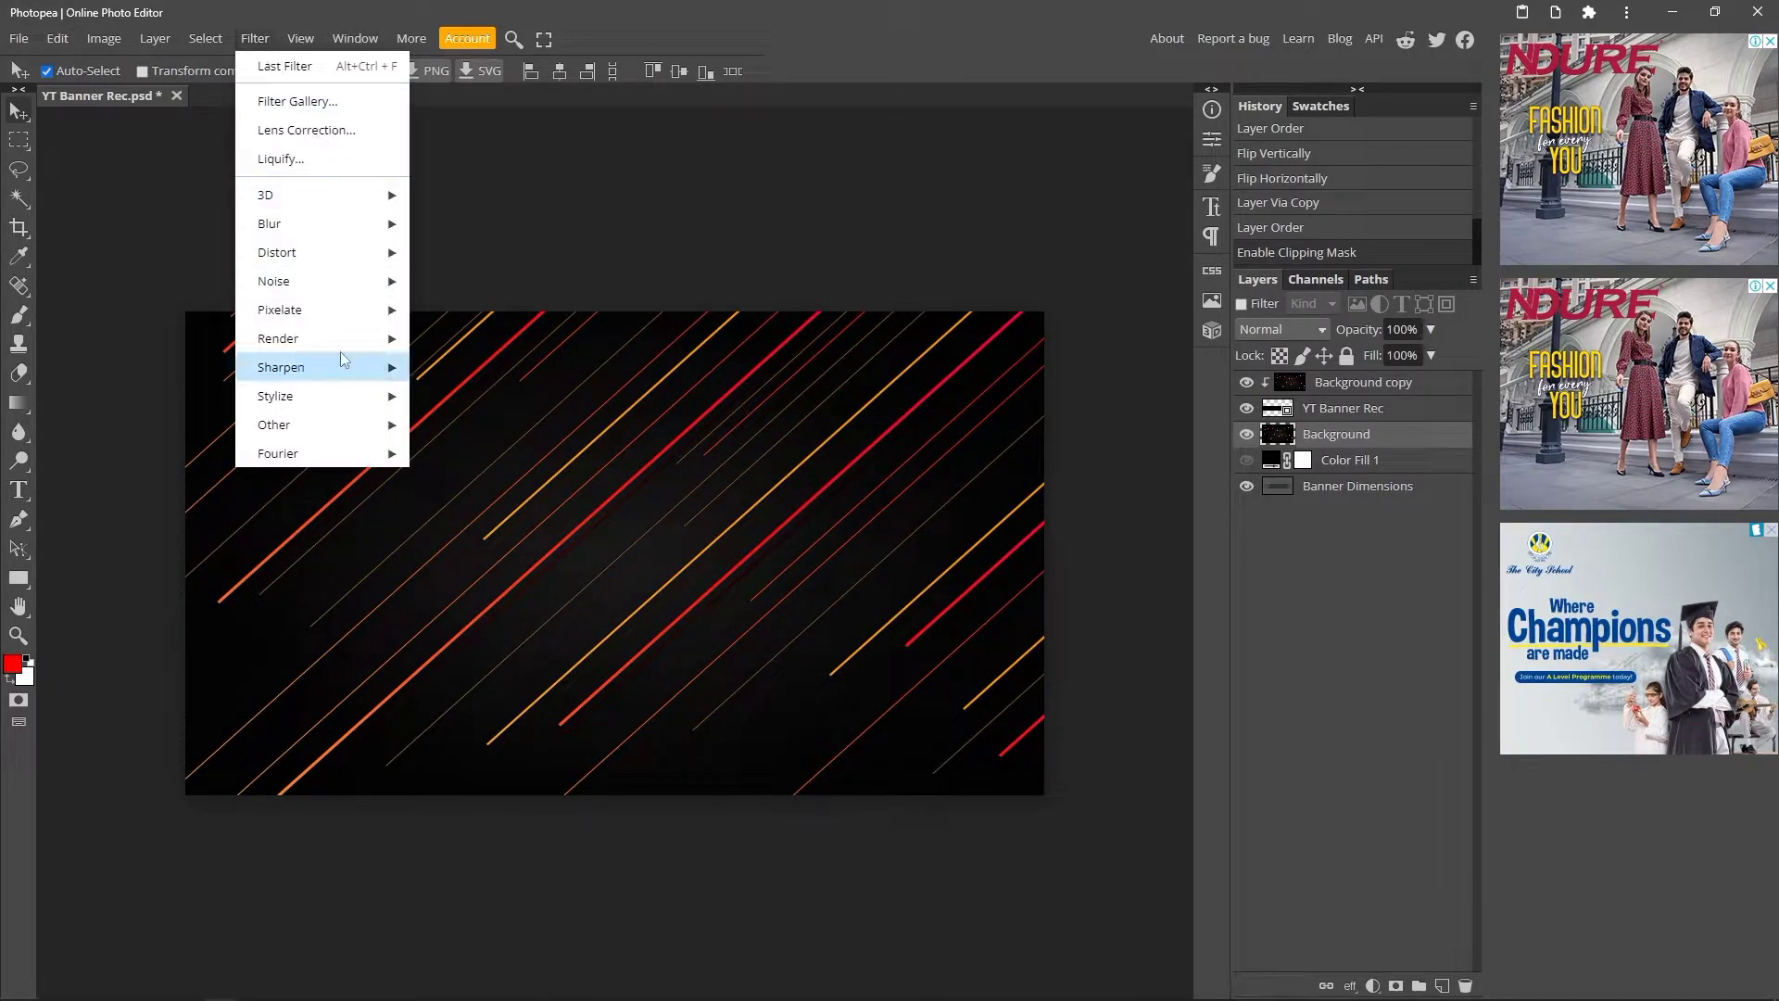
mouse_move(371, 225)
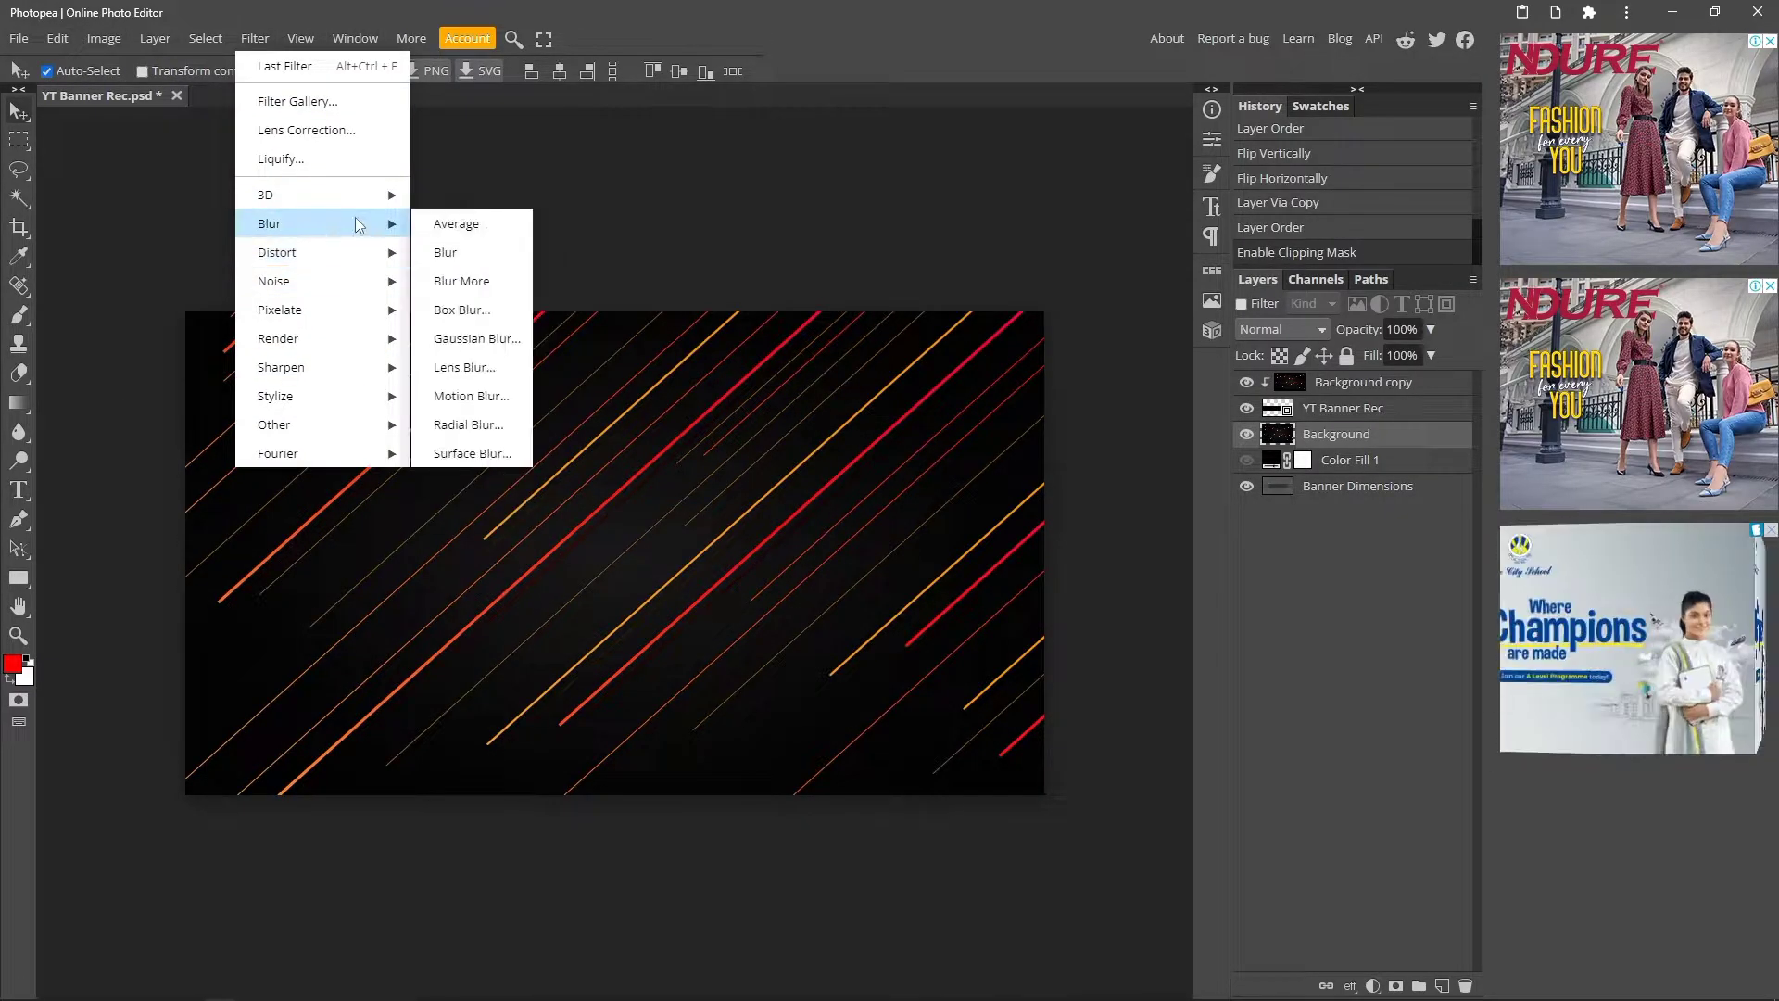
click(477, 338)
drag(326, 243, 230, 239)
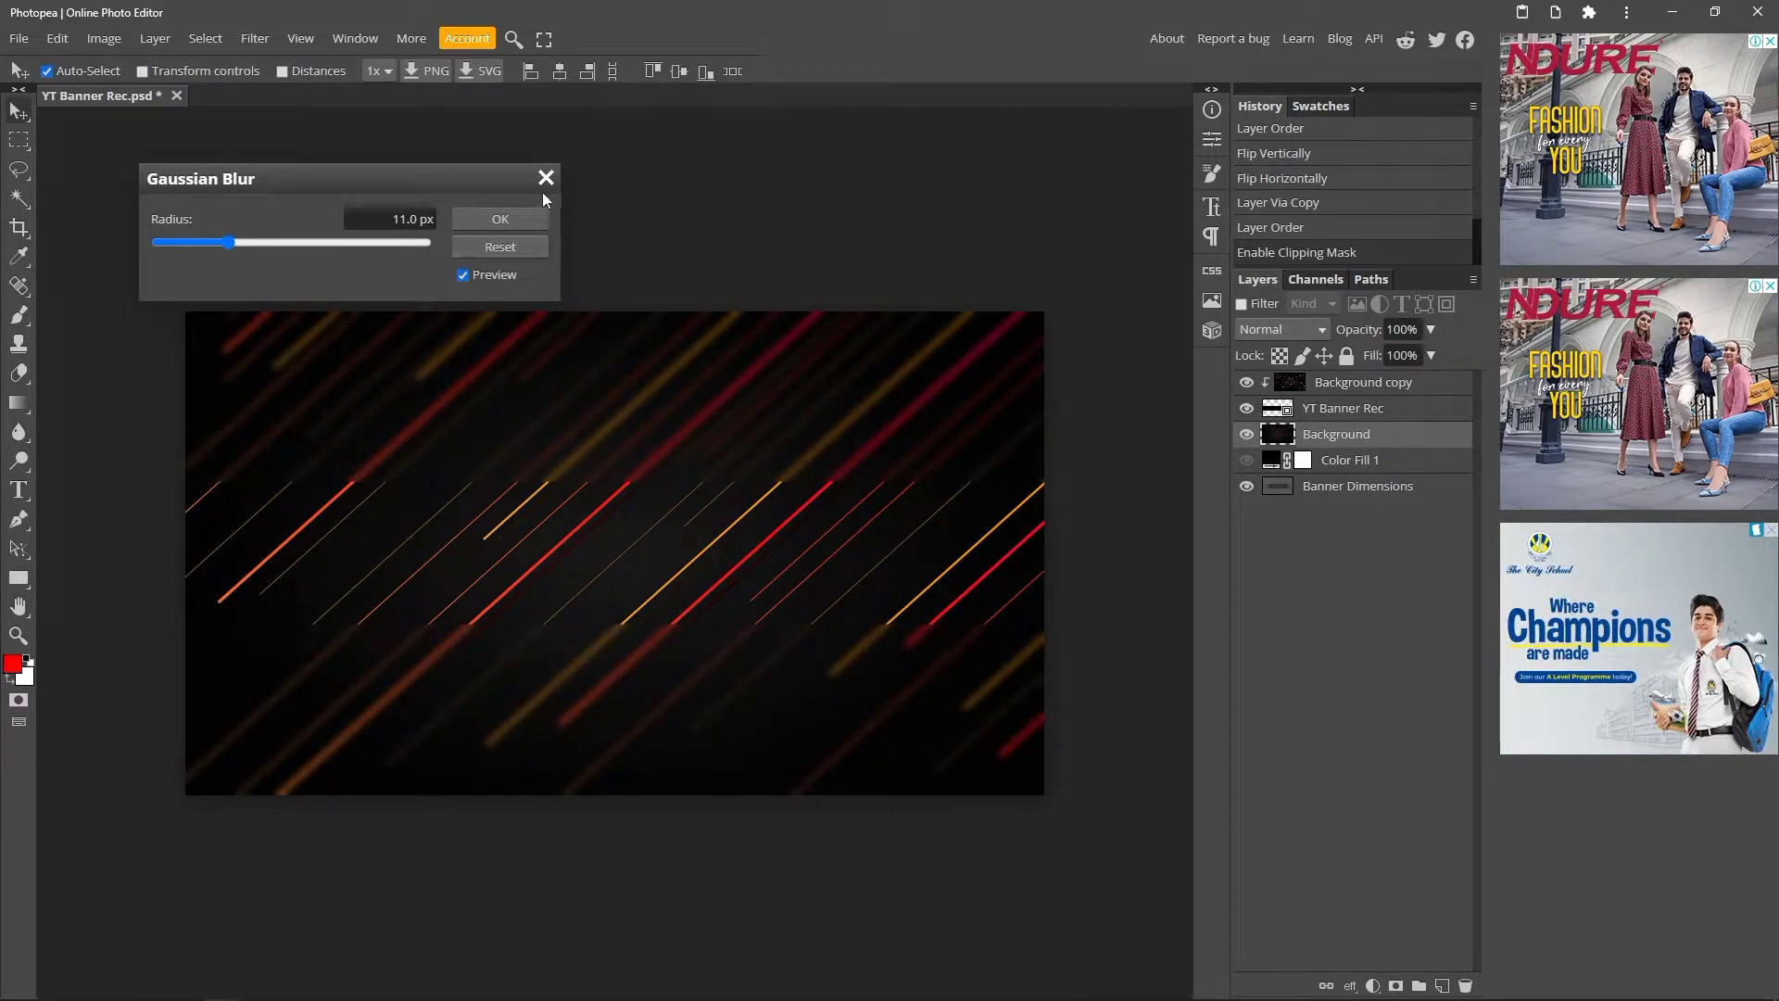
click(503, 219)
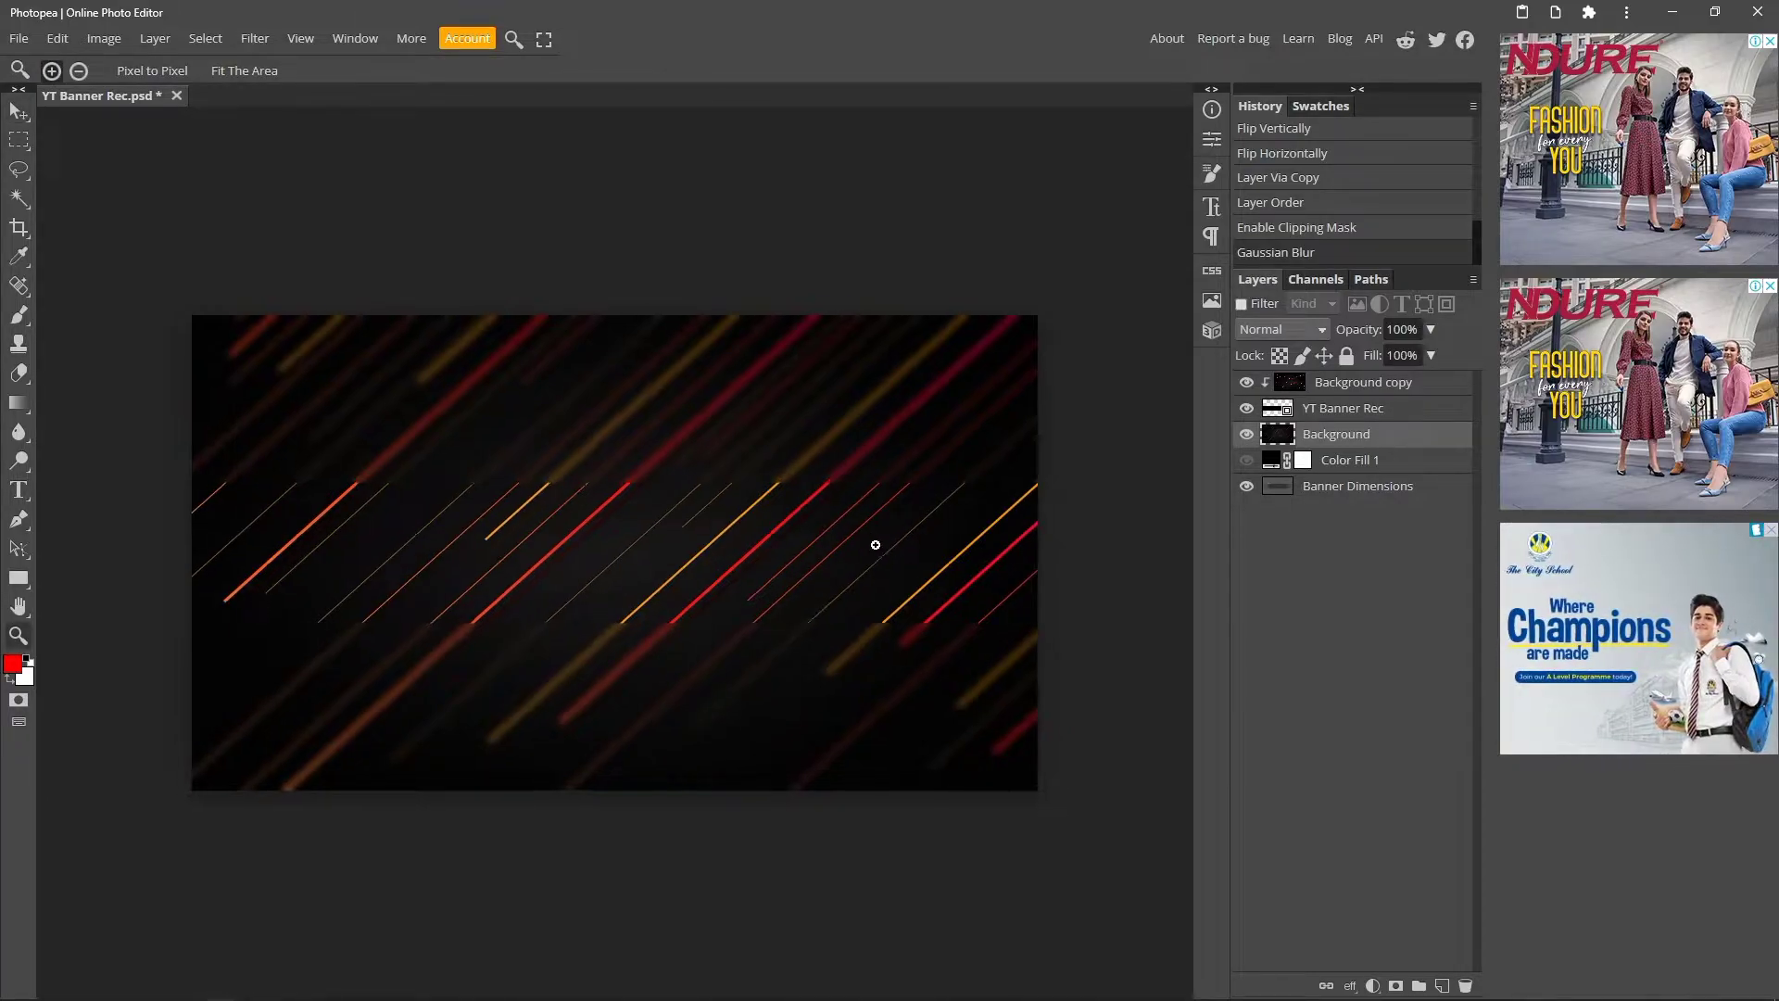
click(882, 580)
scroll(885, 582, down, 3)
scroll(914, 584, up, 4)
scroll(904, 584, down, 4)
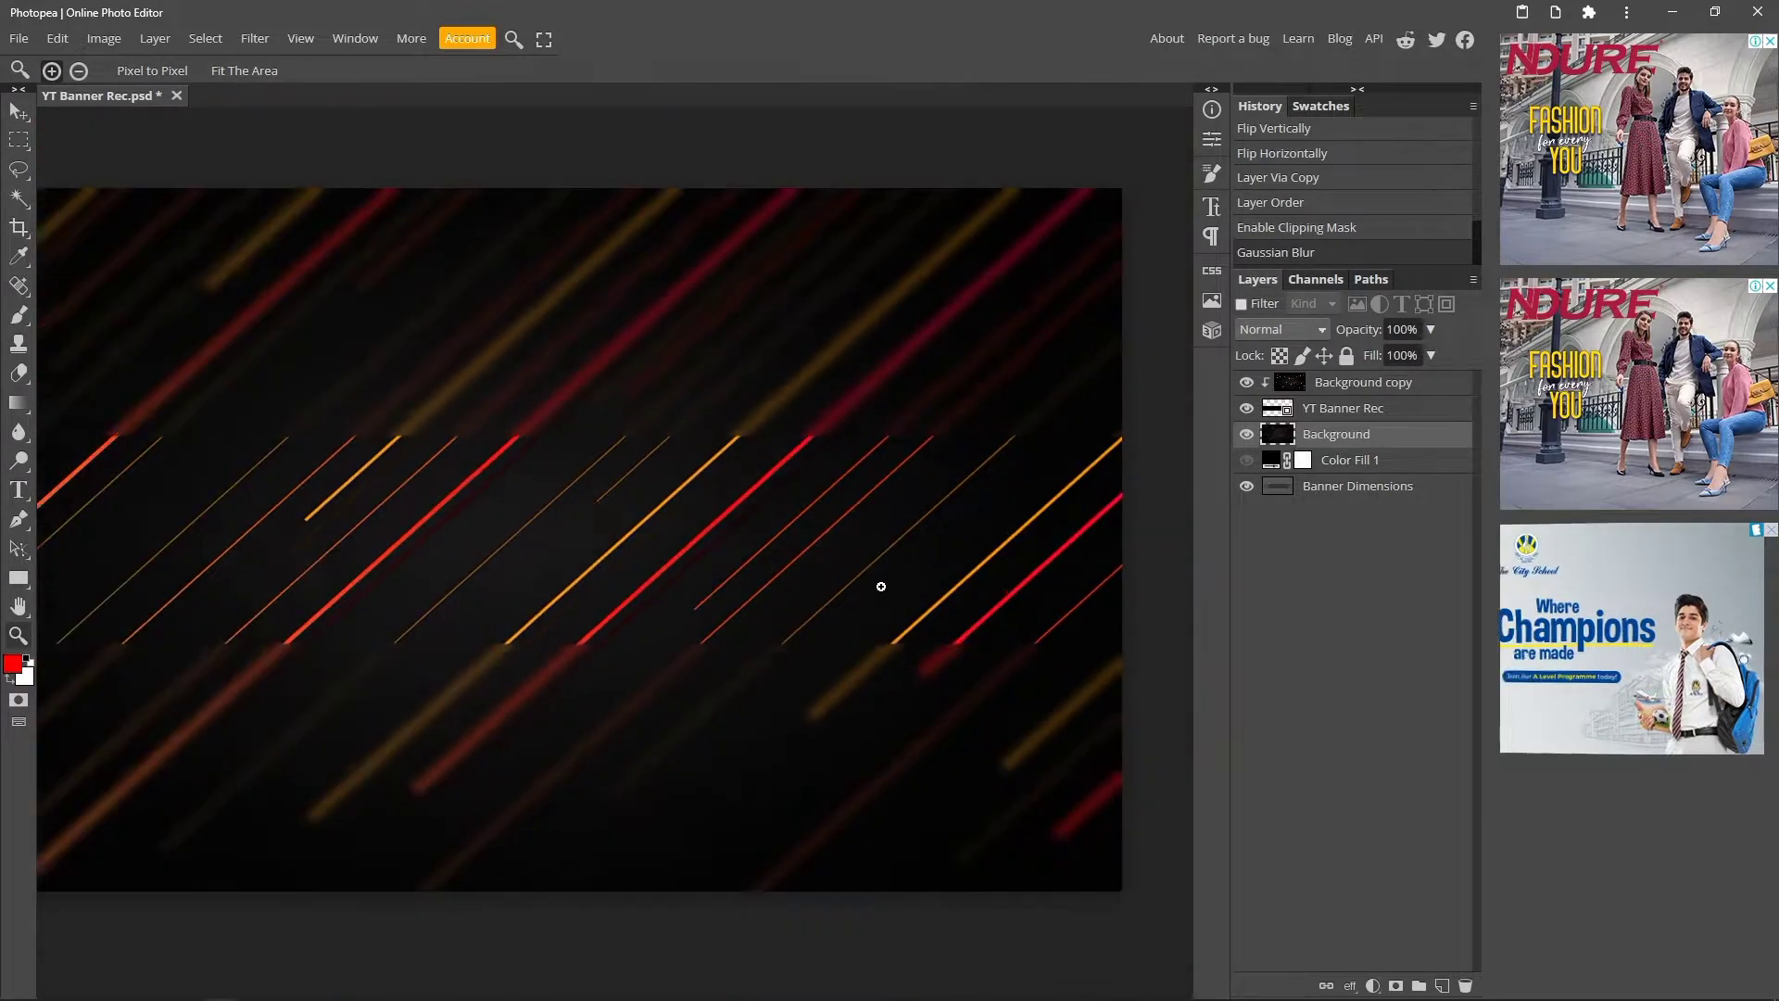
scroll(879, 587, up, 2)
scroll(881, 588, down, 1)
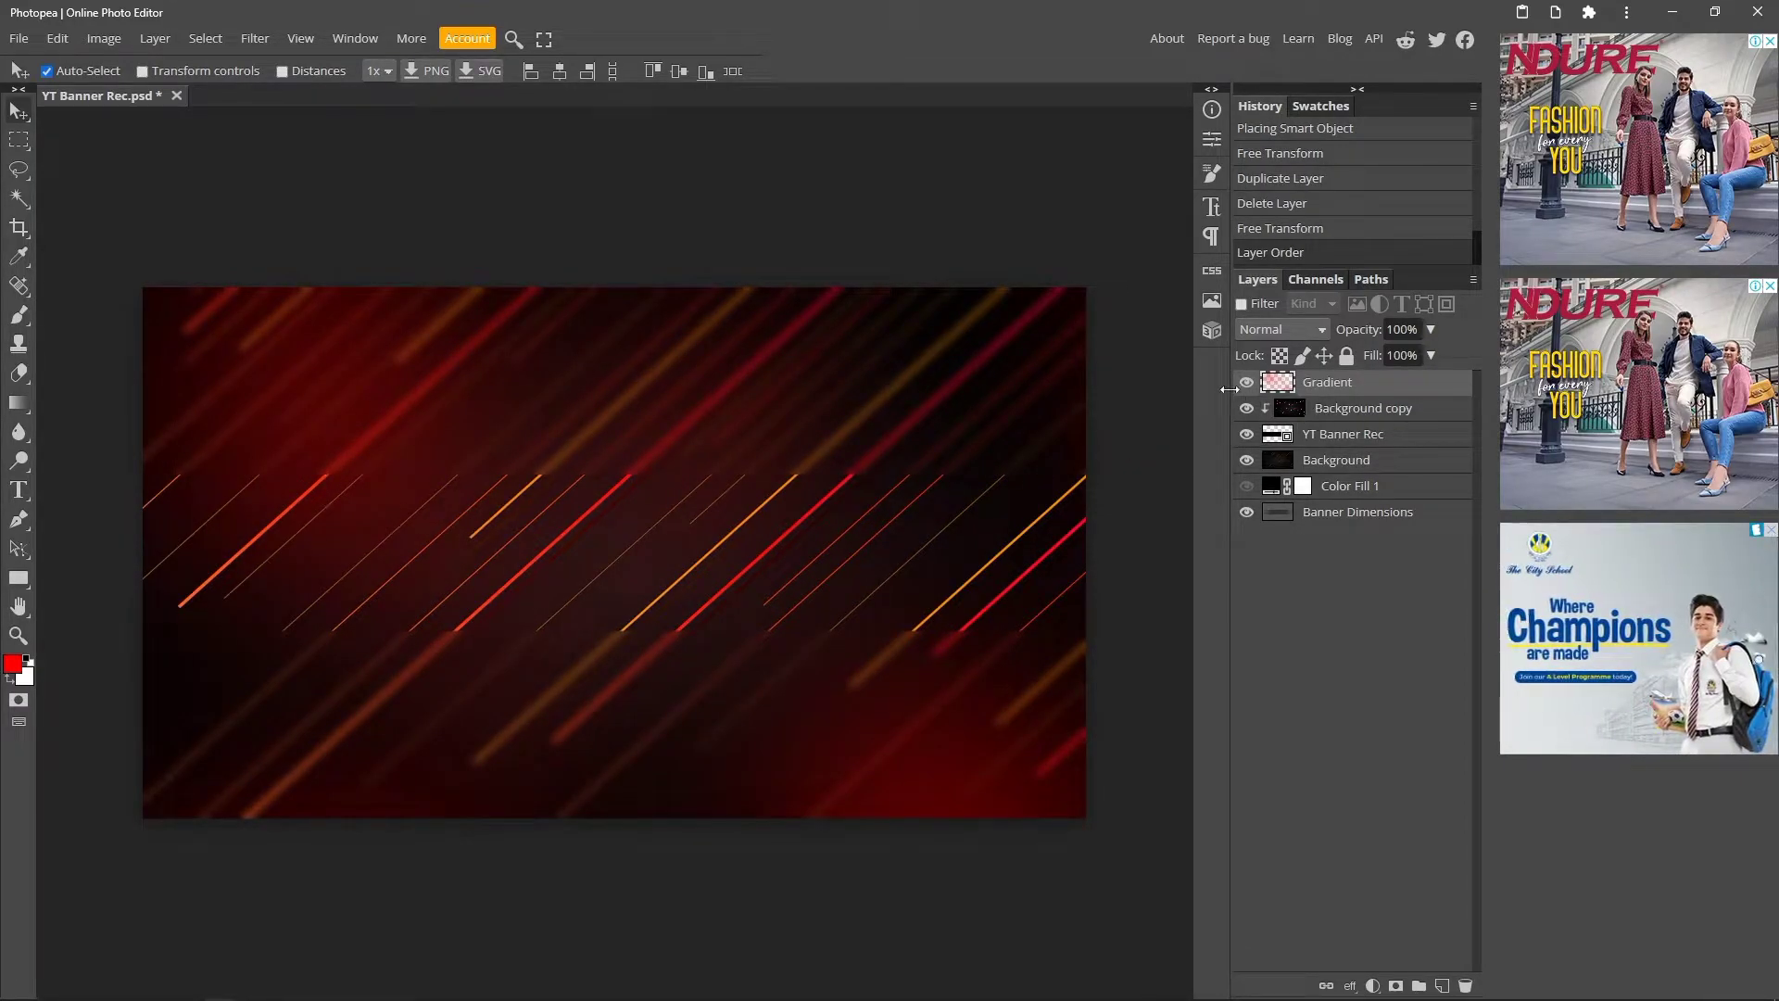
Compare the banner with the Gradient layer hidden and shown.
click(1248, 382)
click(1247, 384)
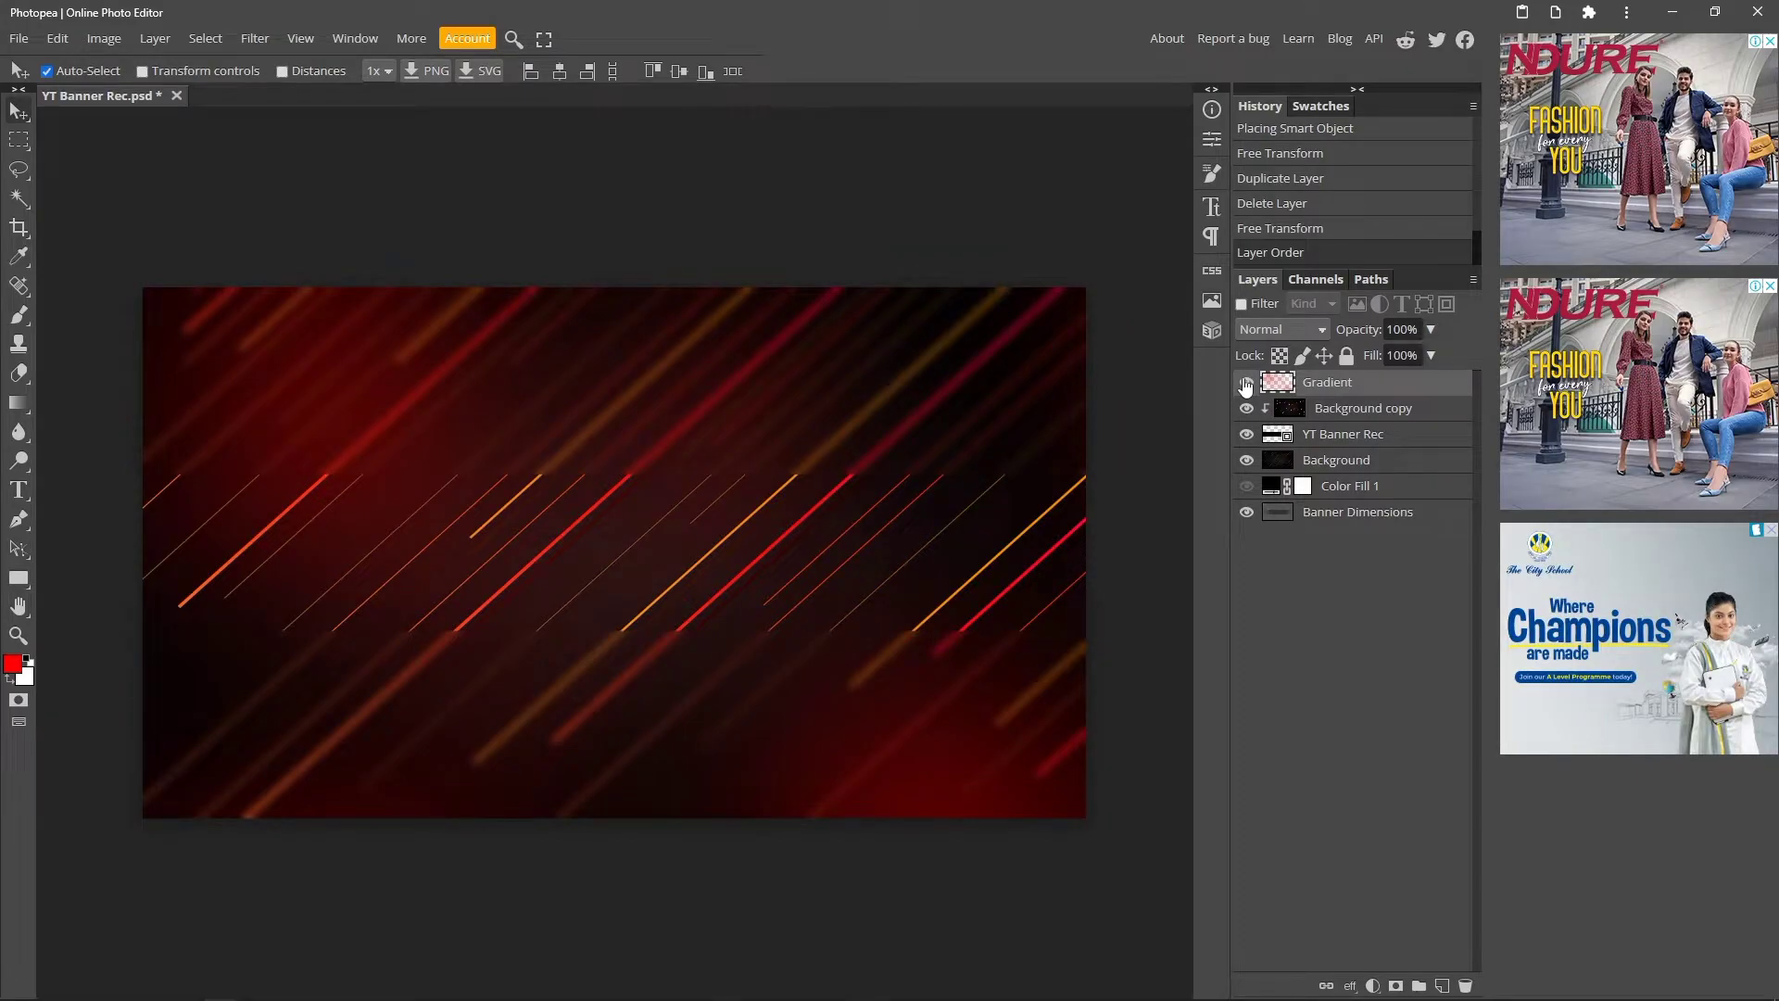
click(1246, 383)
click(1247, 383)
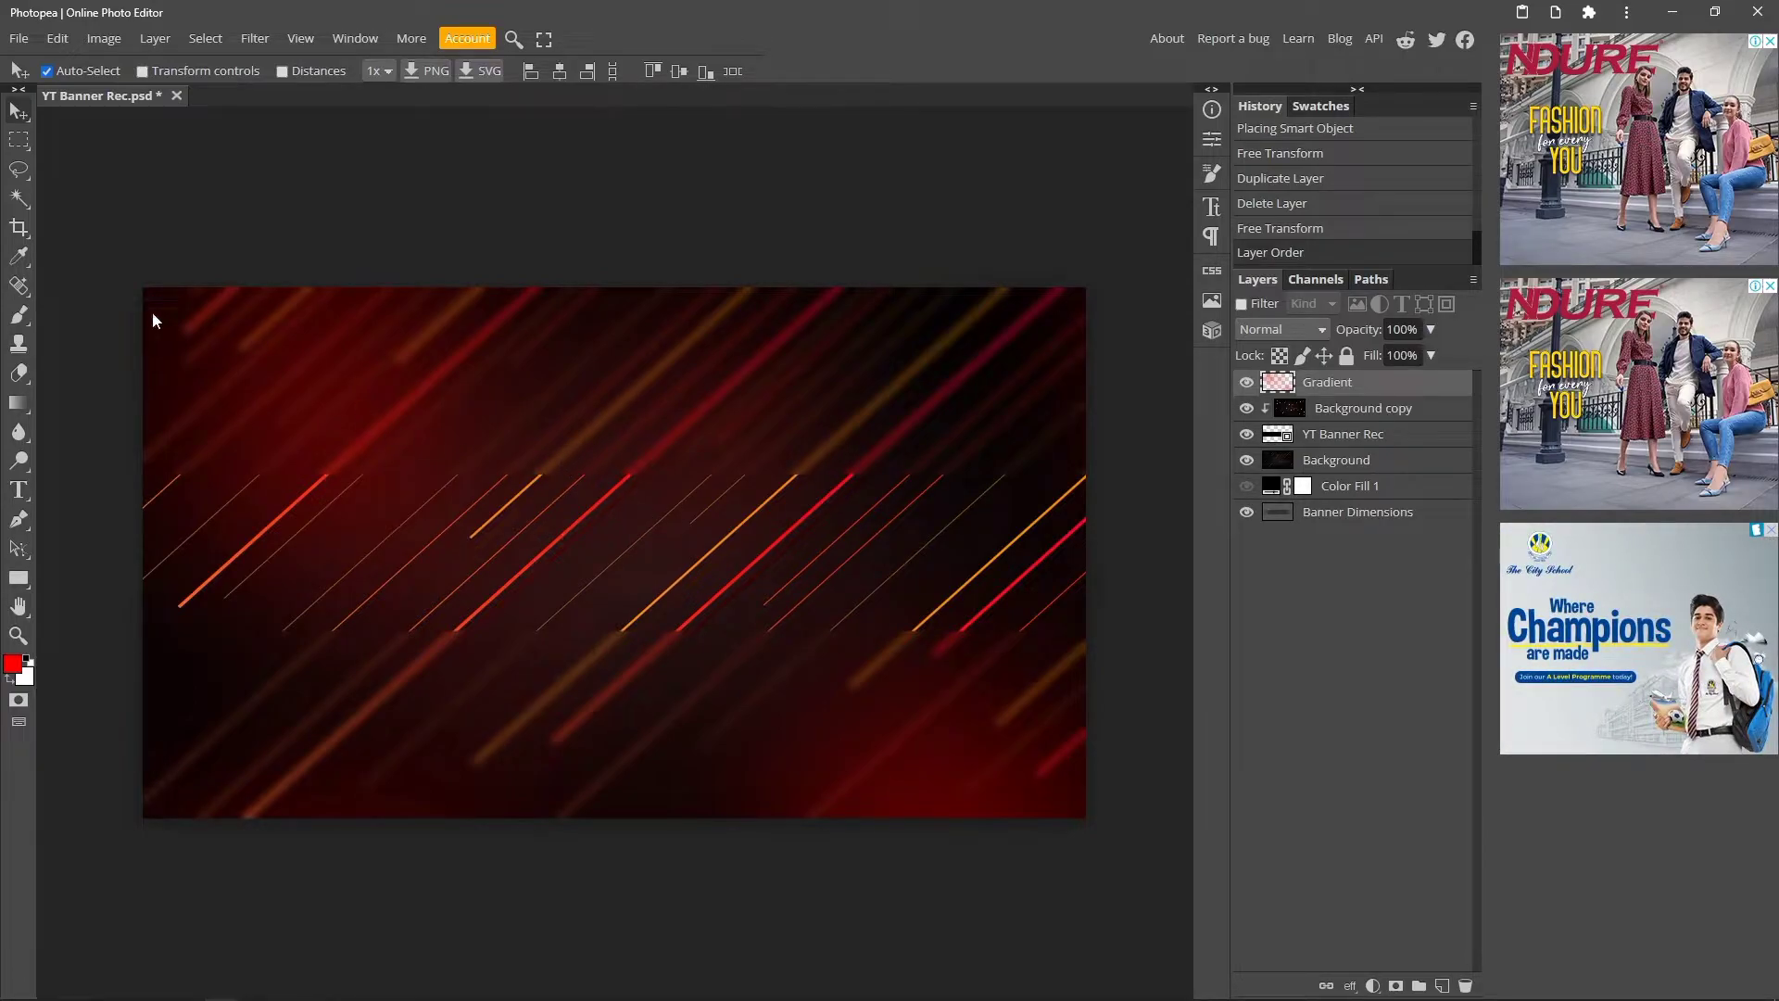
Add a white text layer reading YOURNAME at 160 px near the middle of the banner.
click(19, 490)
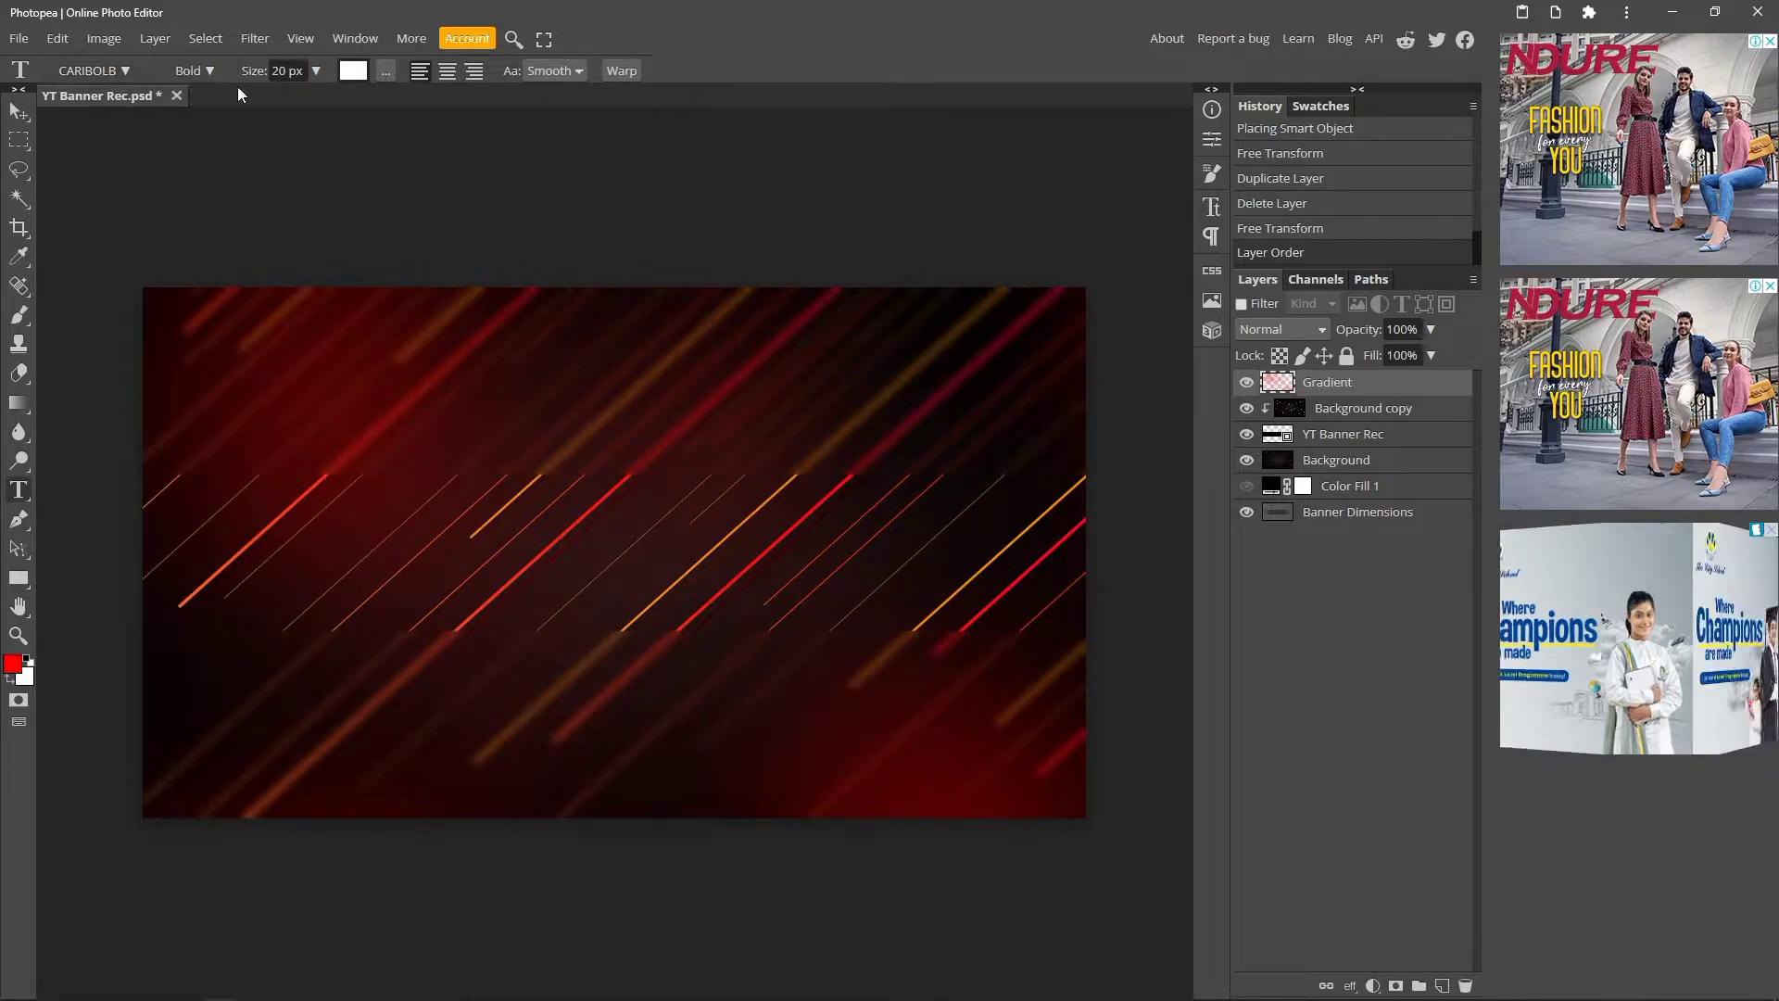
drag(247, 71, 353, 92)
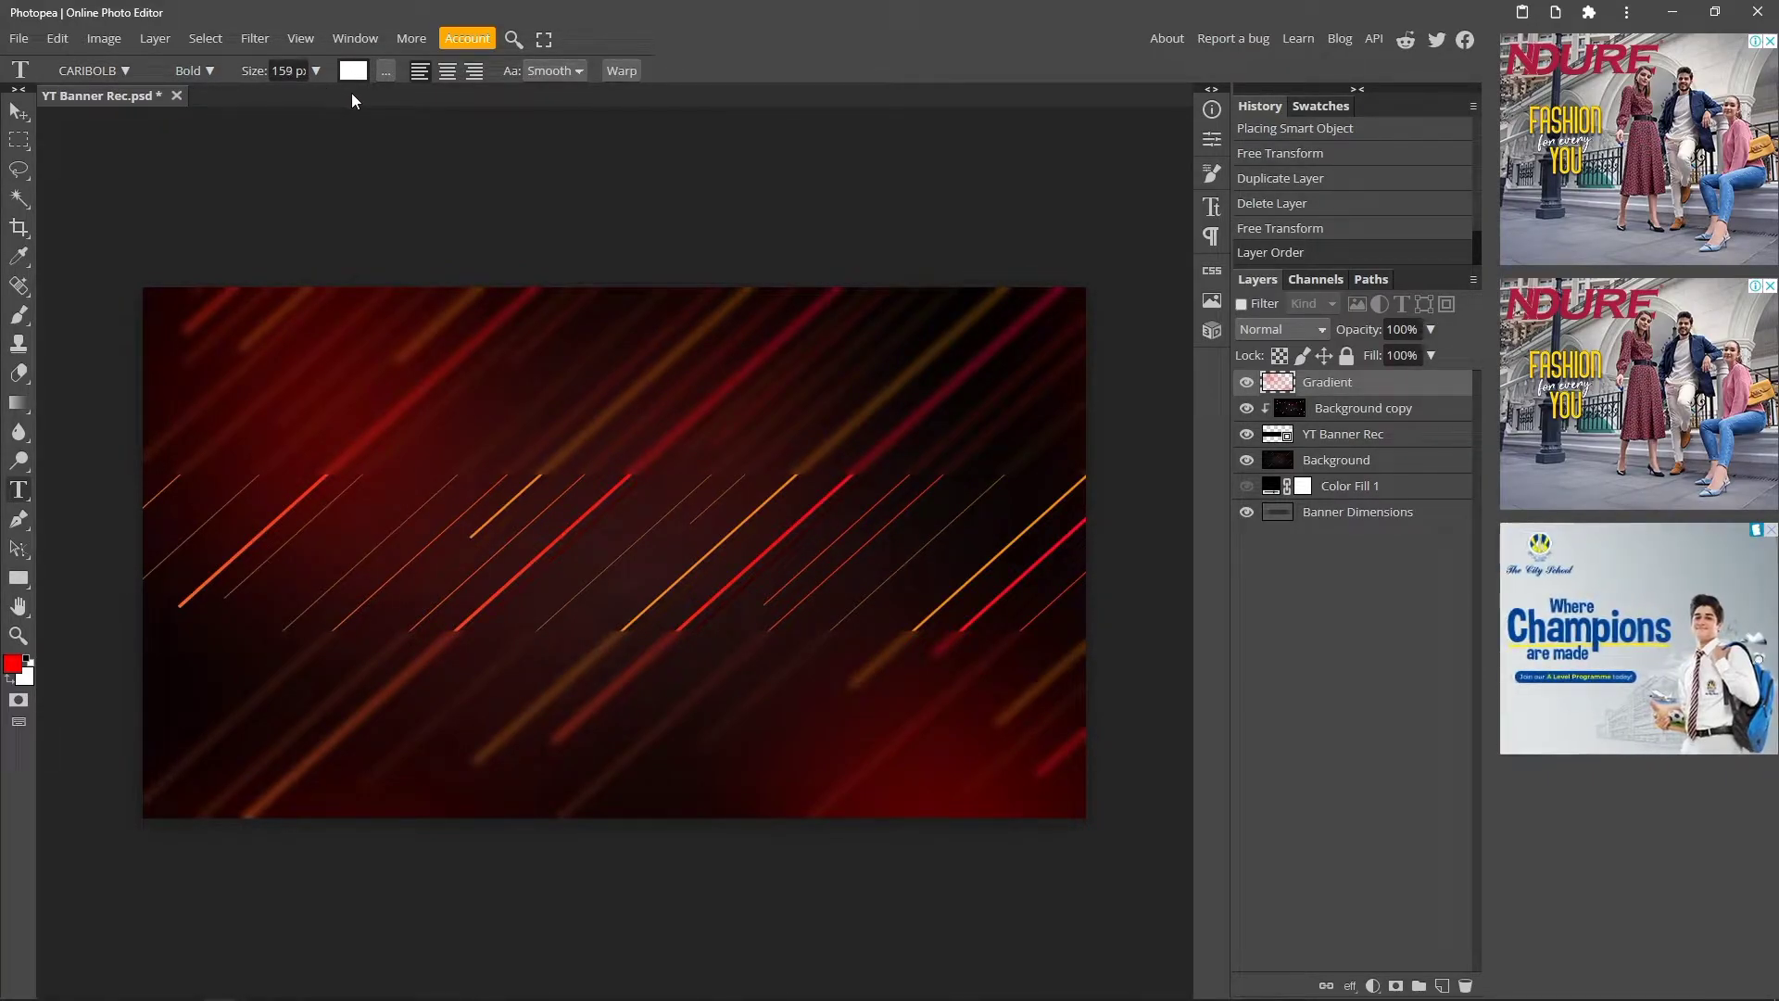
click(528, 568)
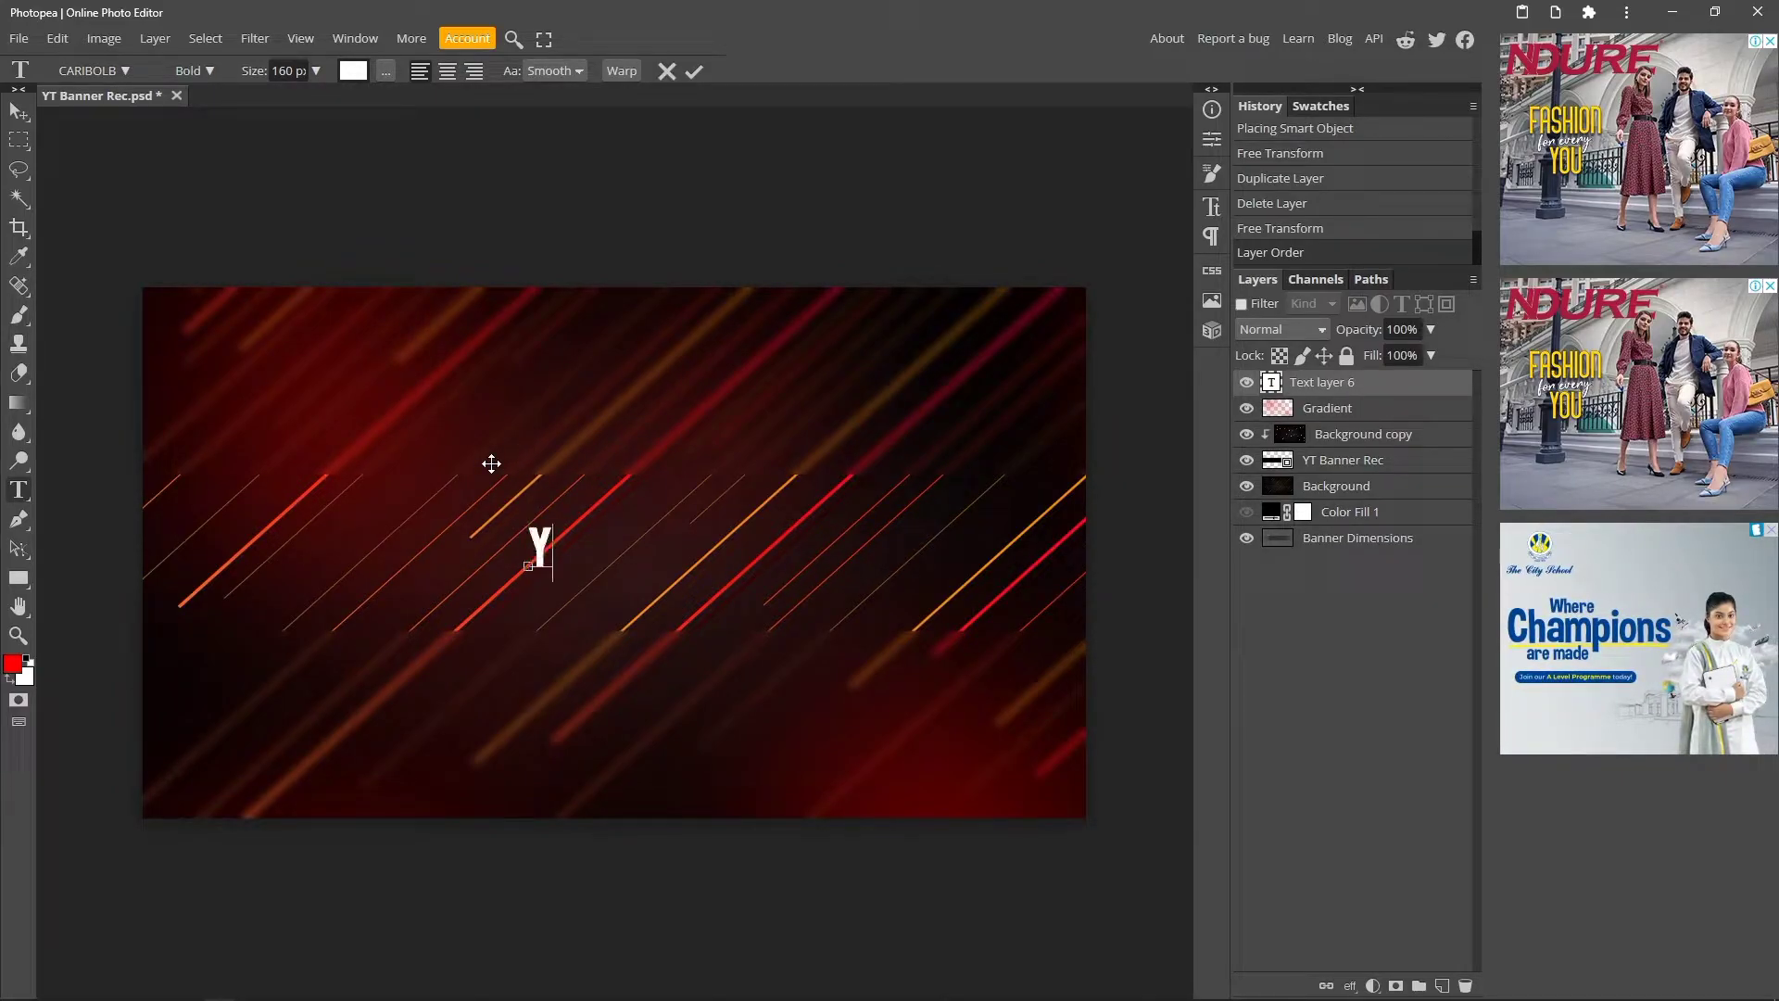
text(YOUR)
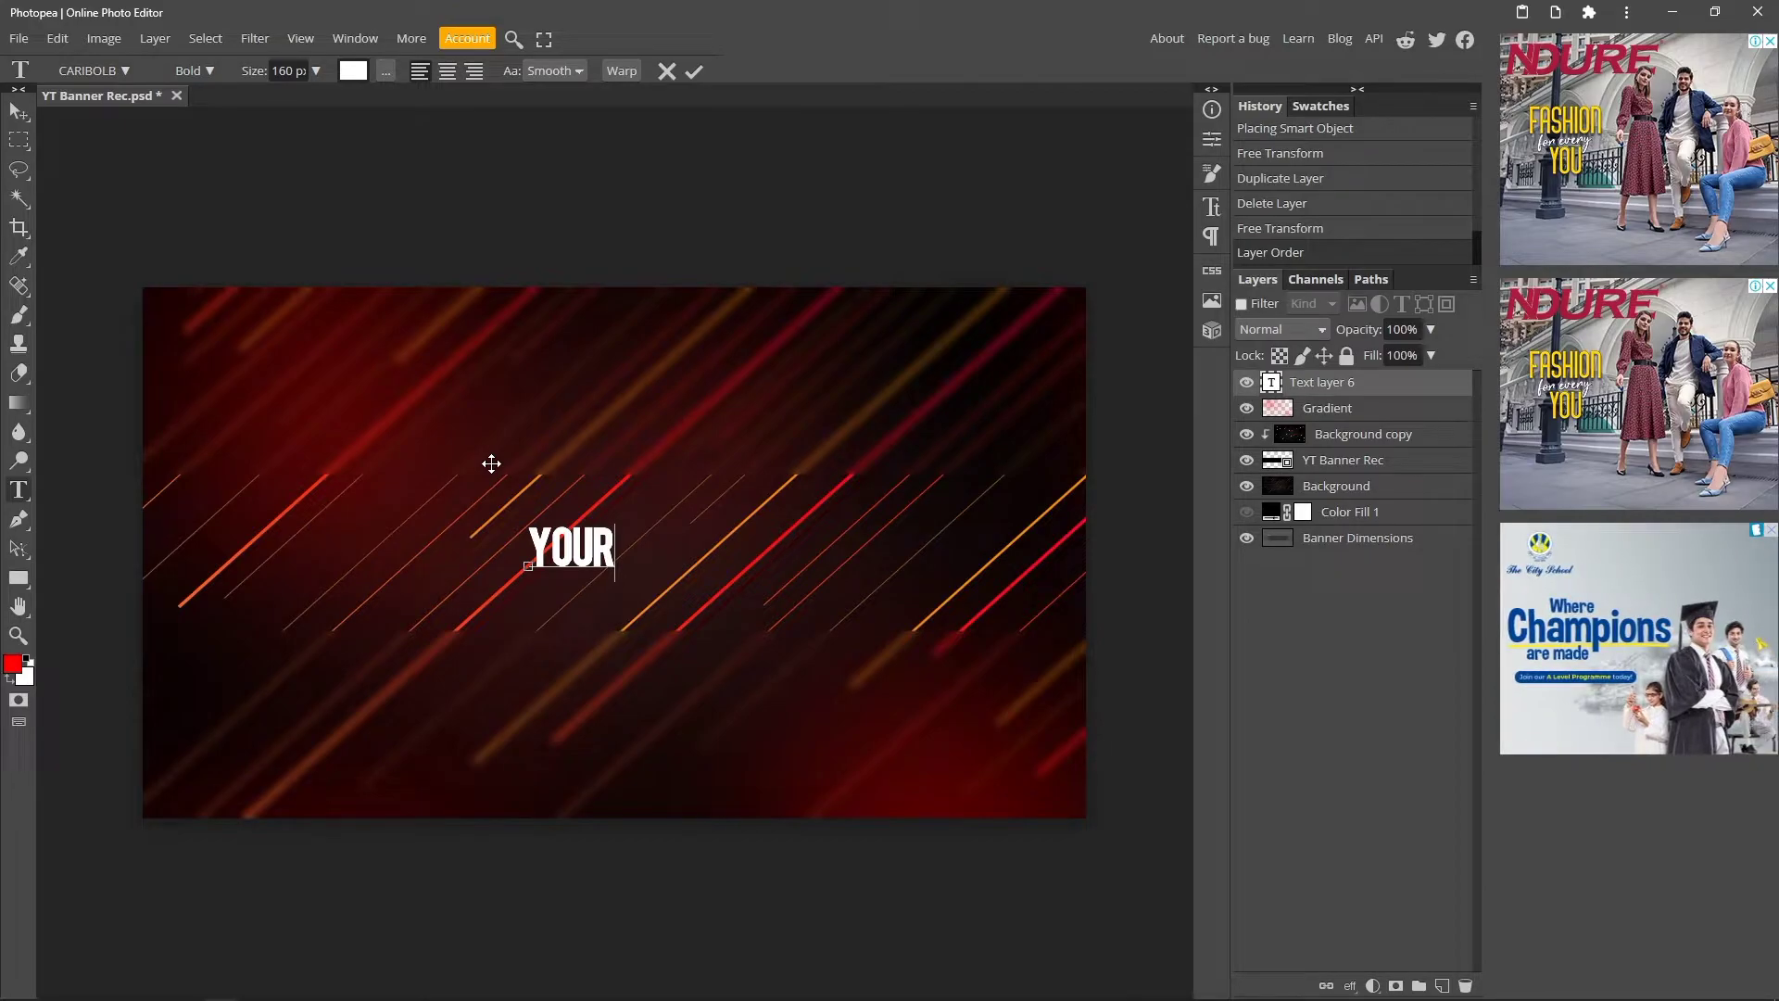
text(YOU)
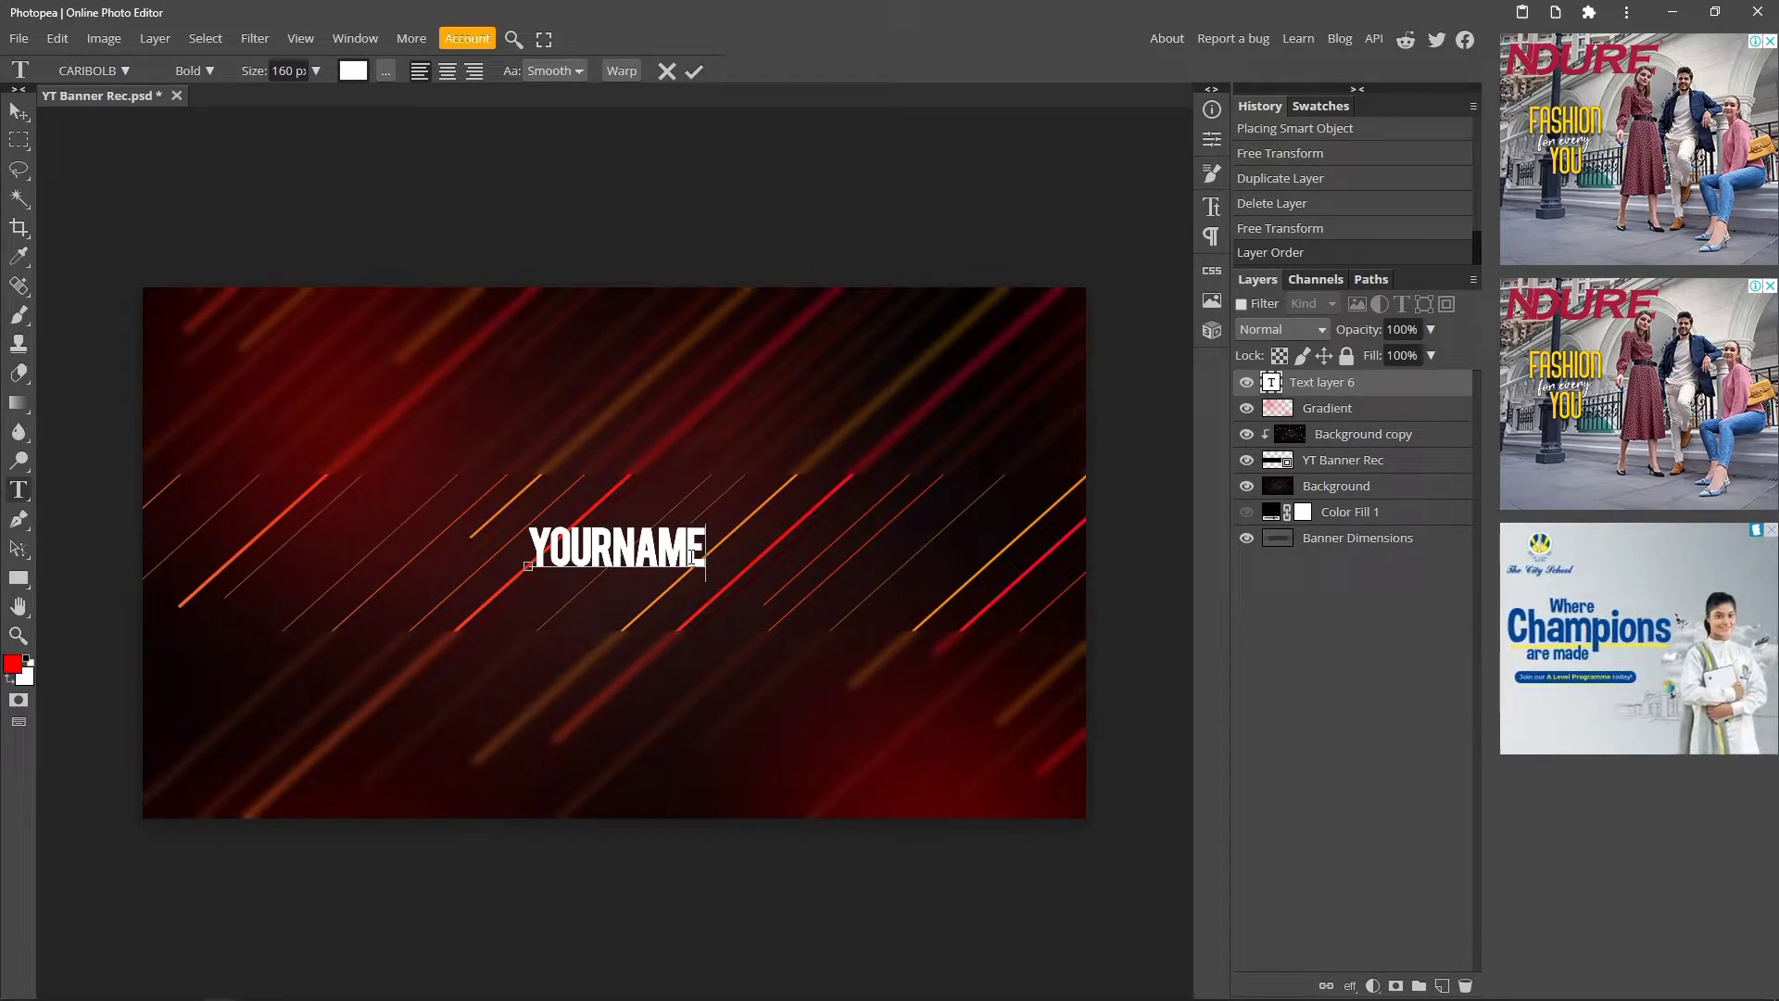
Enlarge the YOURNAME text to 380 px and move it to the centre of the banner's sharp strip.
drag(686, 554, 528, 554)
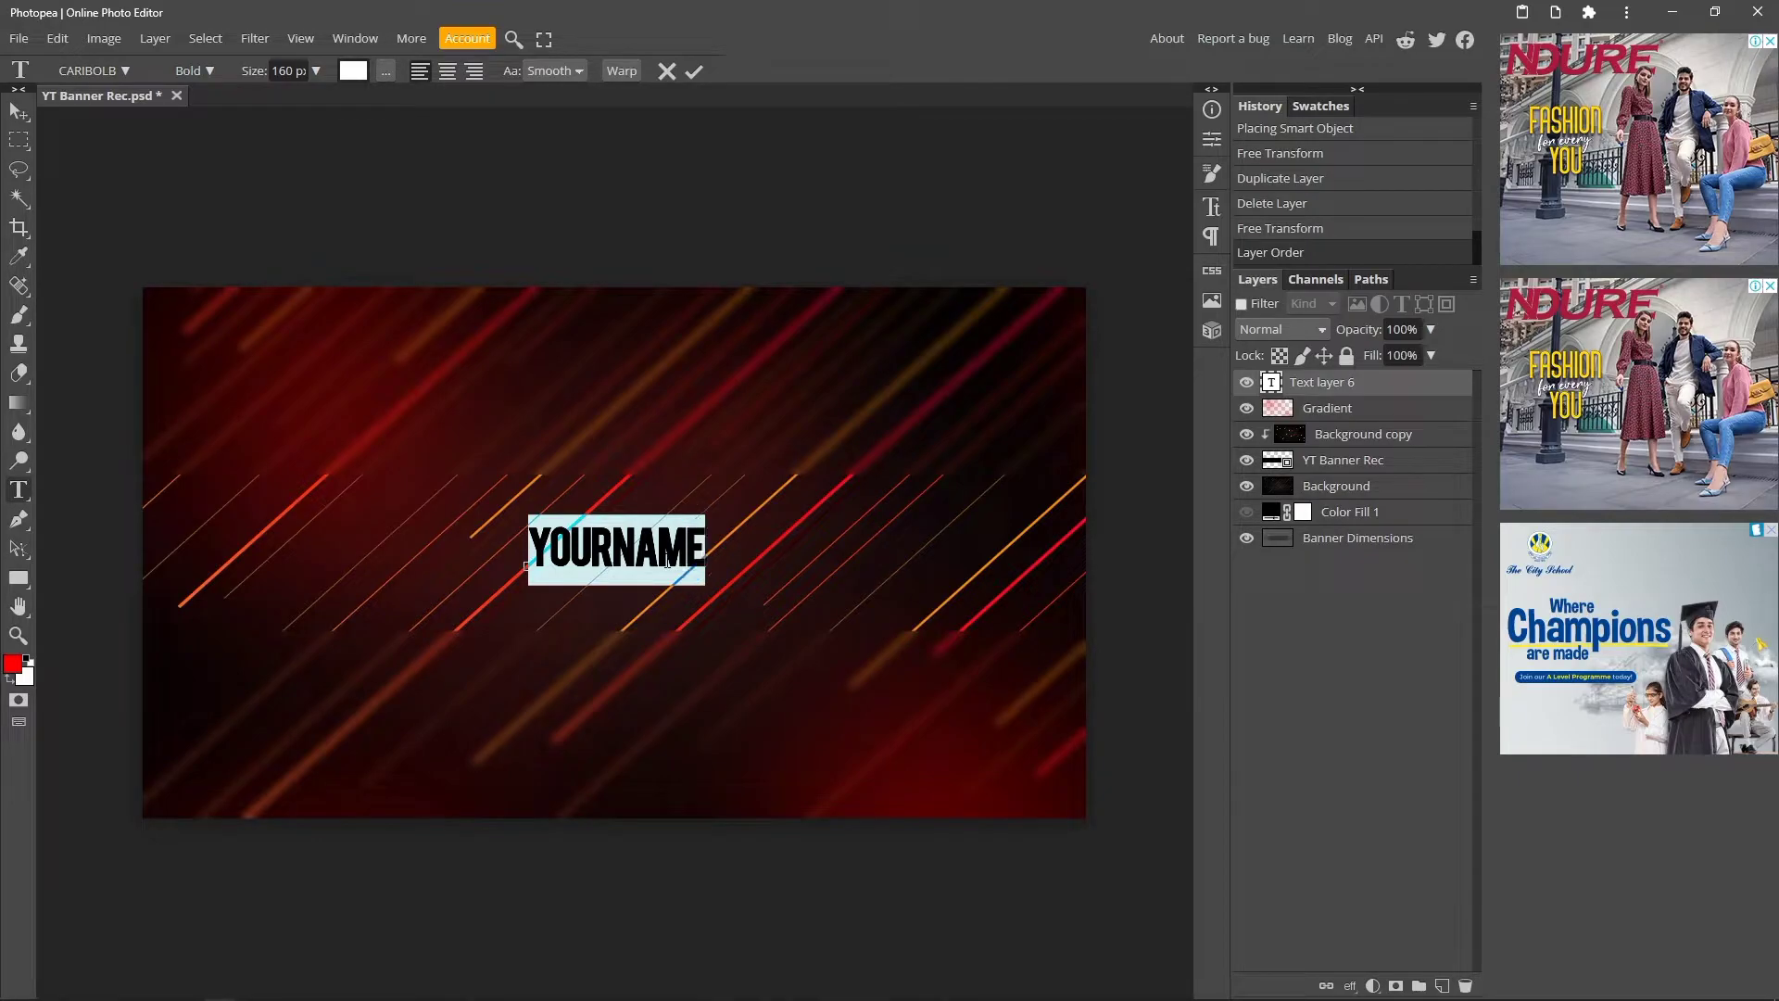
drag(256, 72, 414, 96)
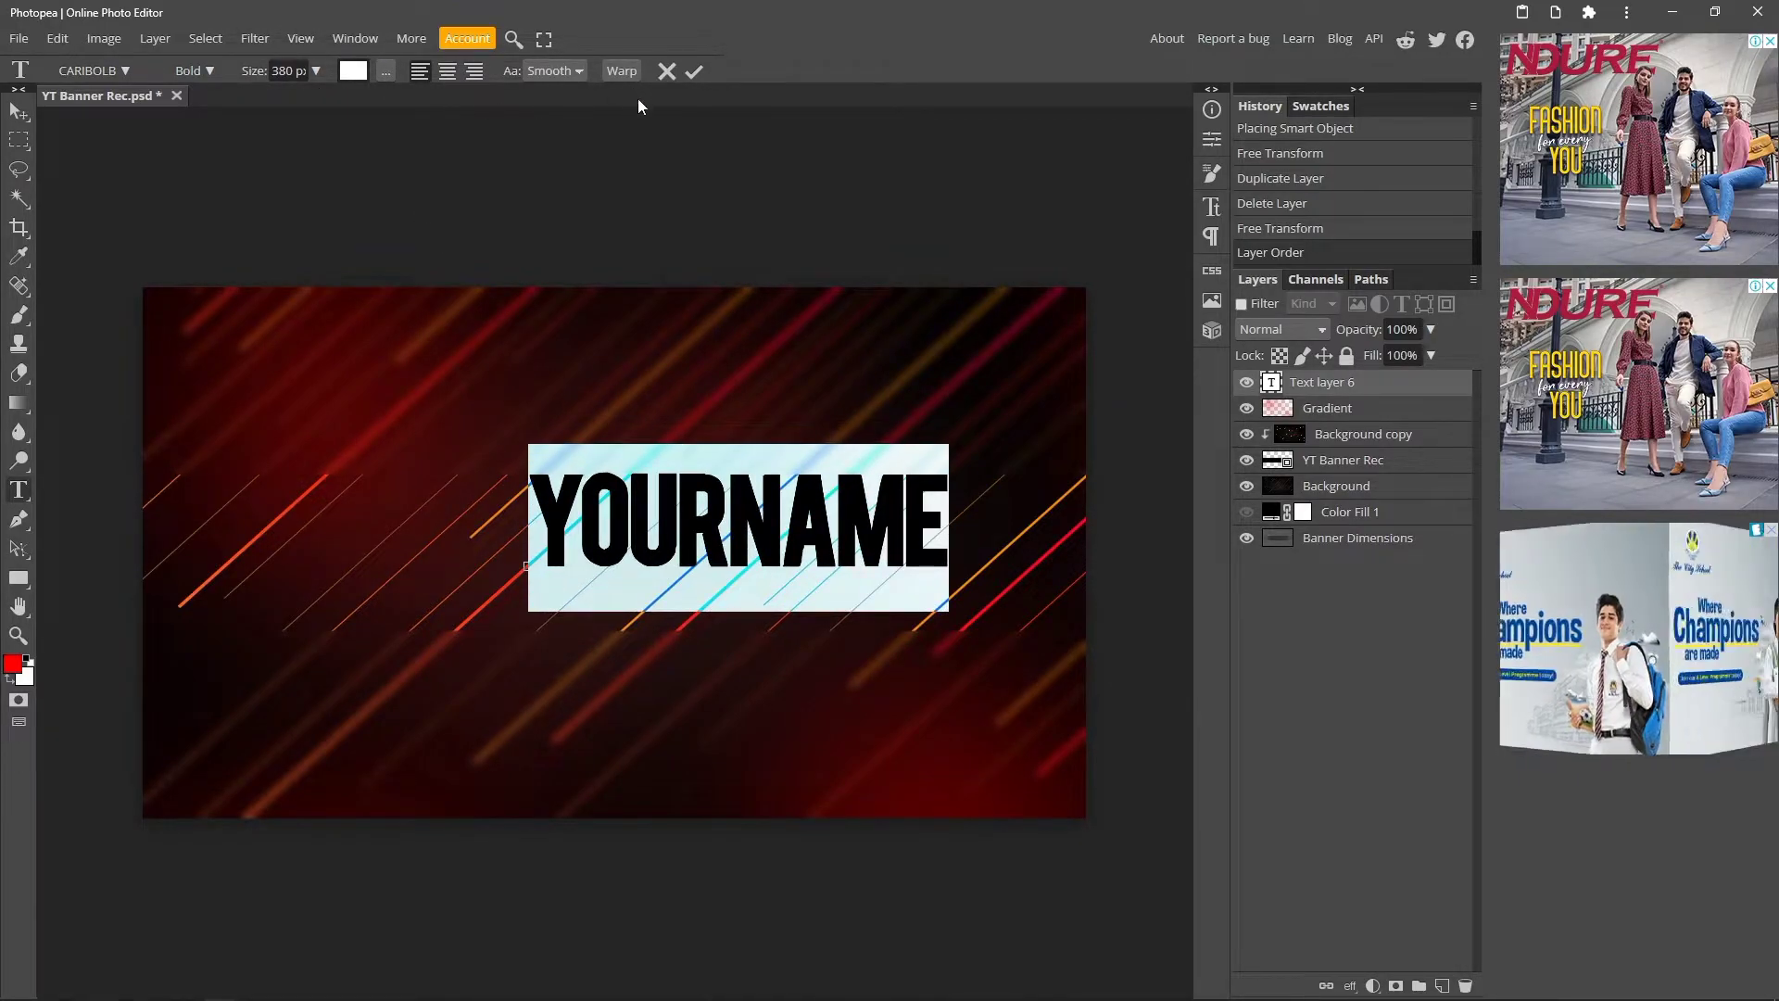
click(688, 76)
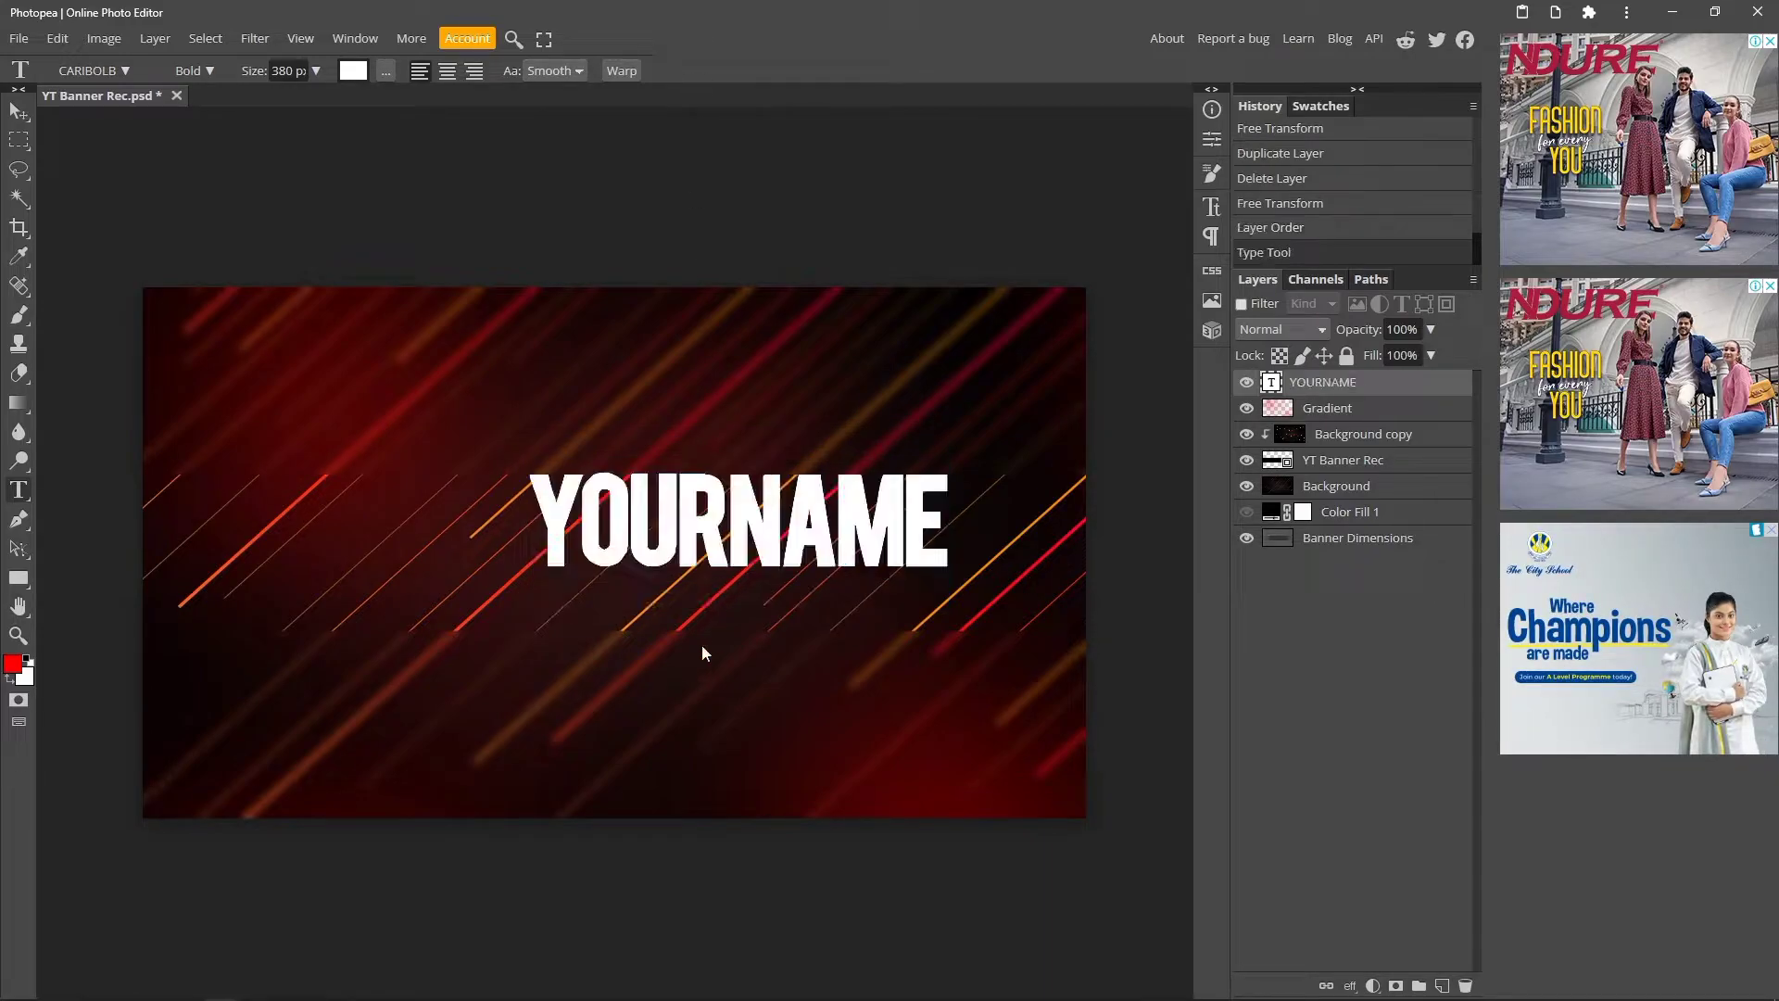
key(v)
drag(562, 542, 494, 575)
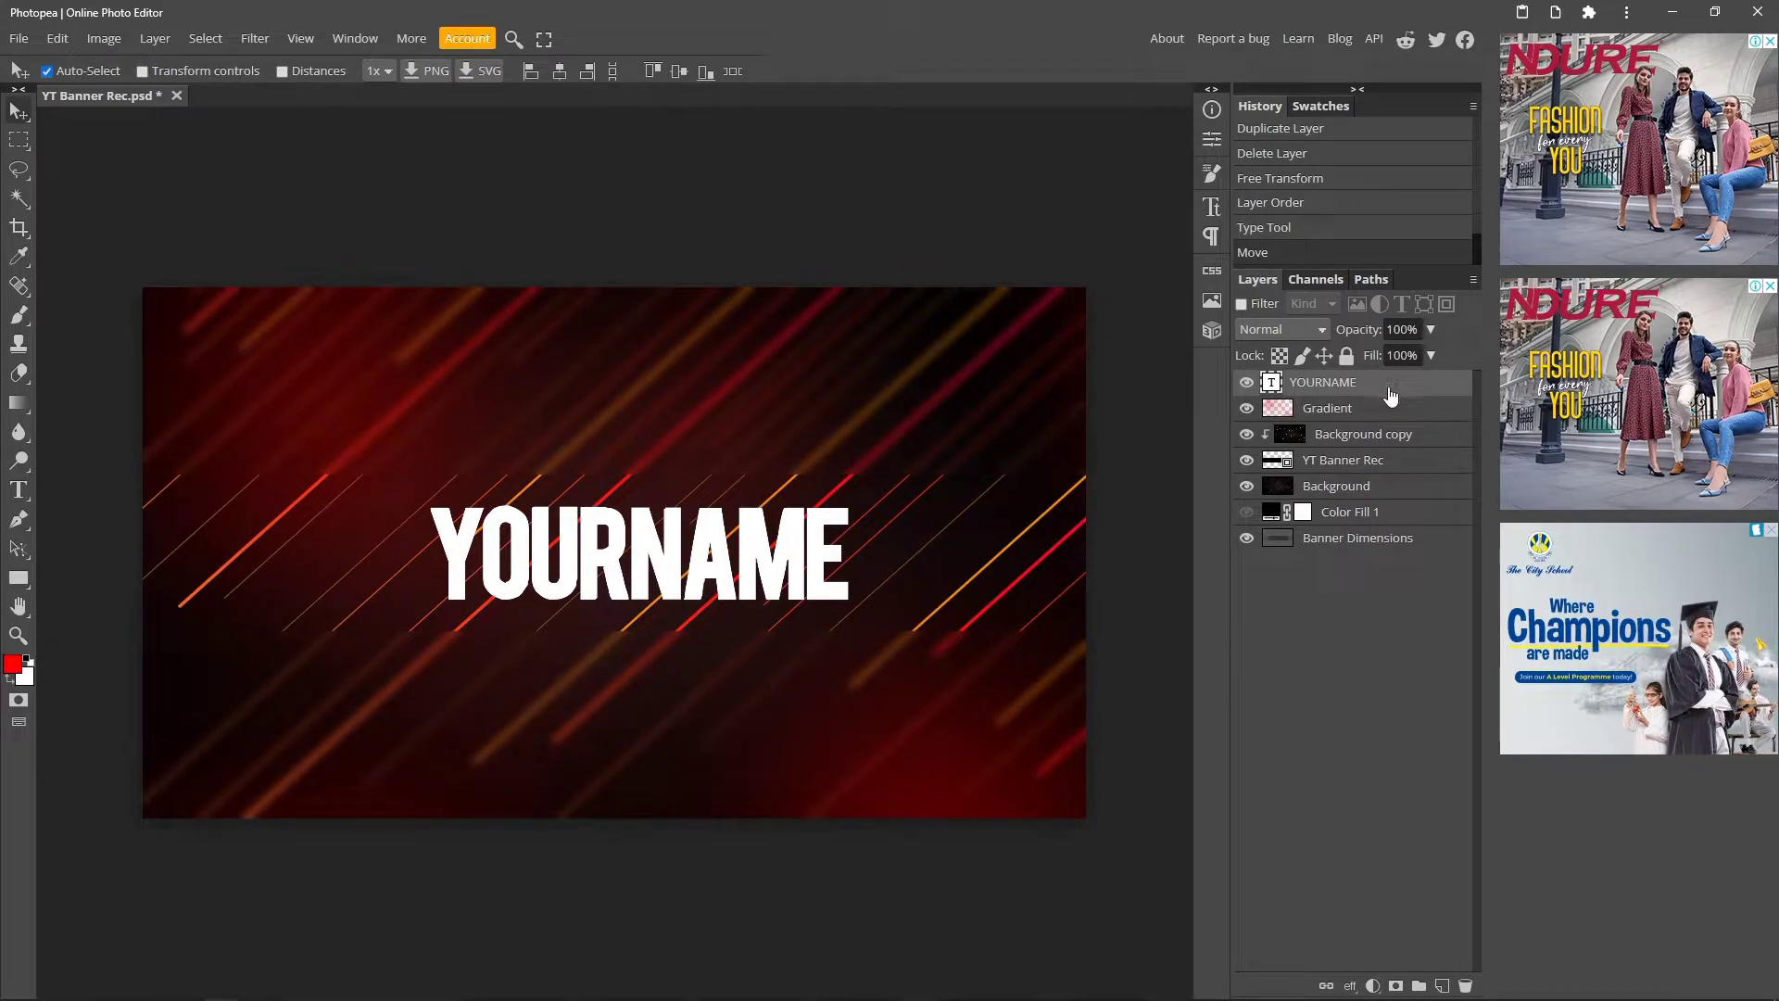
Add a separate text layer reading YOUR at 380 px and place it above the left part of YOURNAME.
click(15, 496)
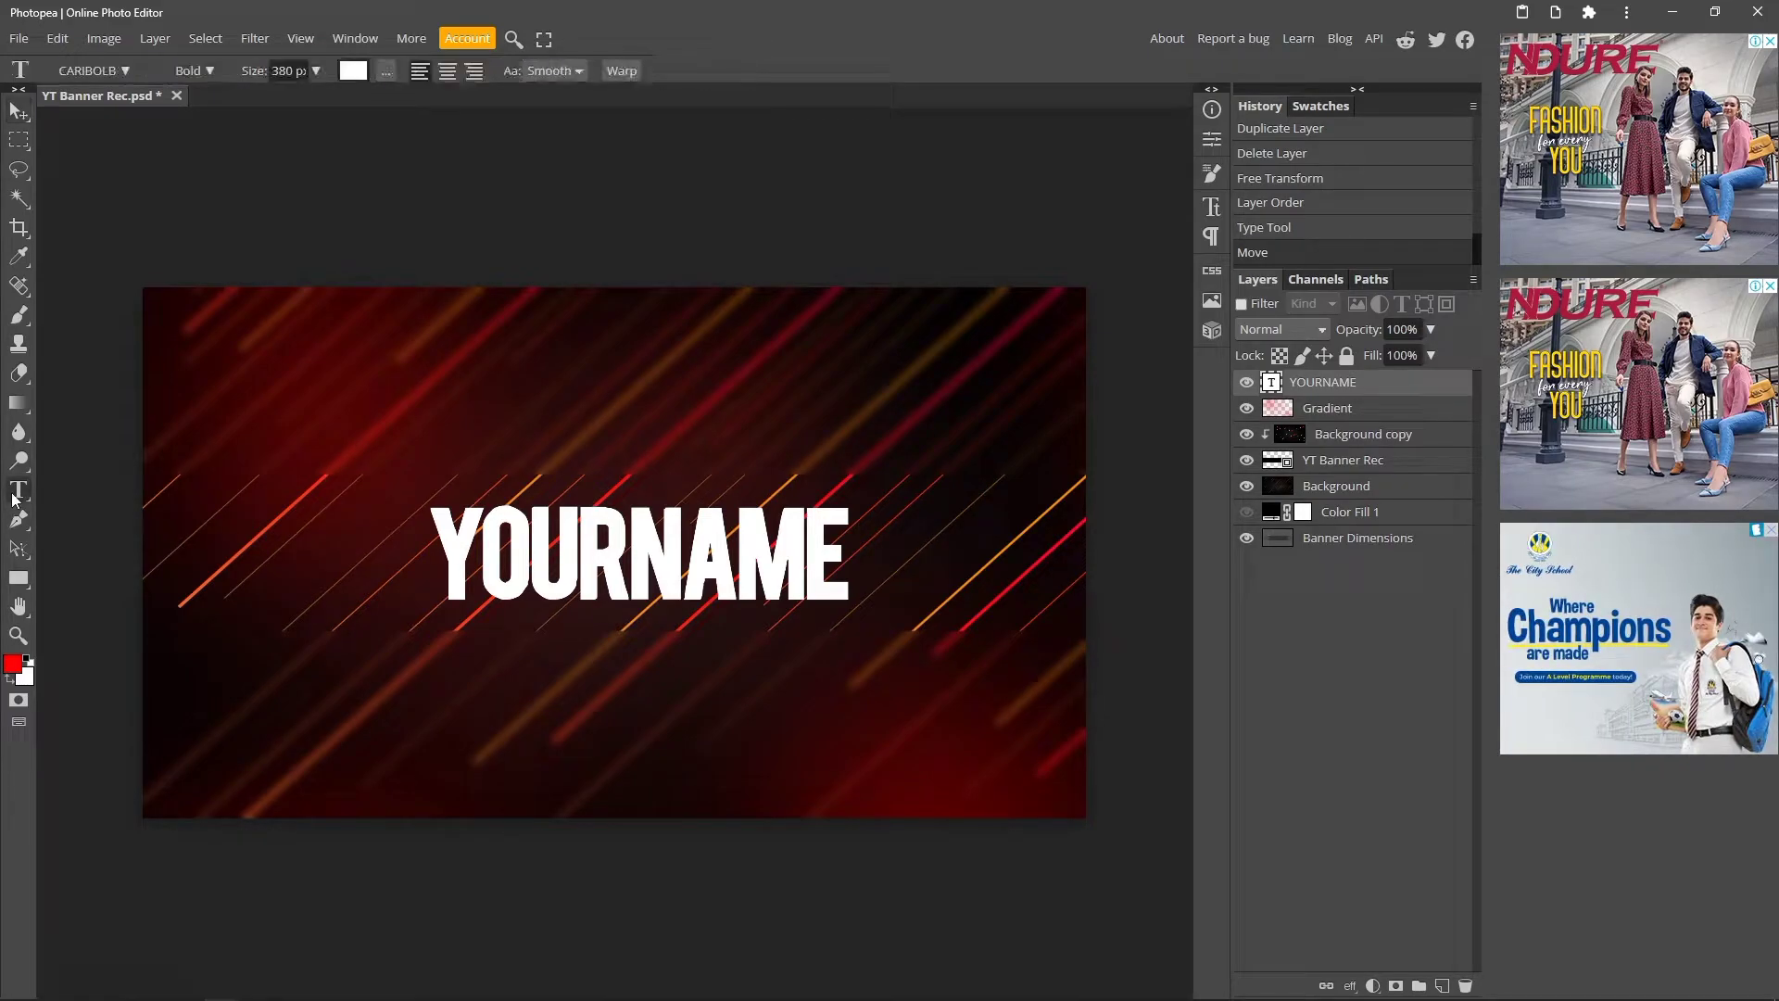
click(318, 592)
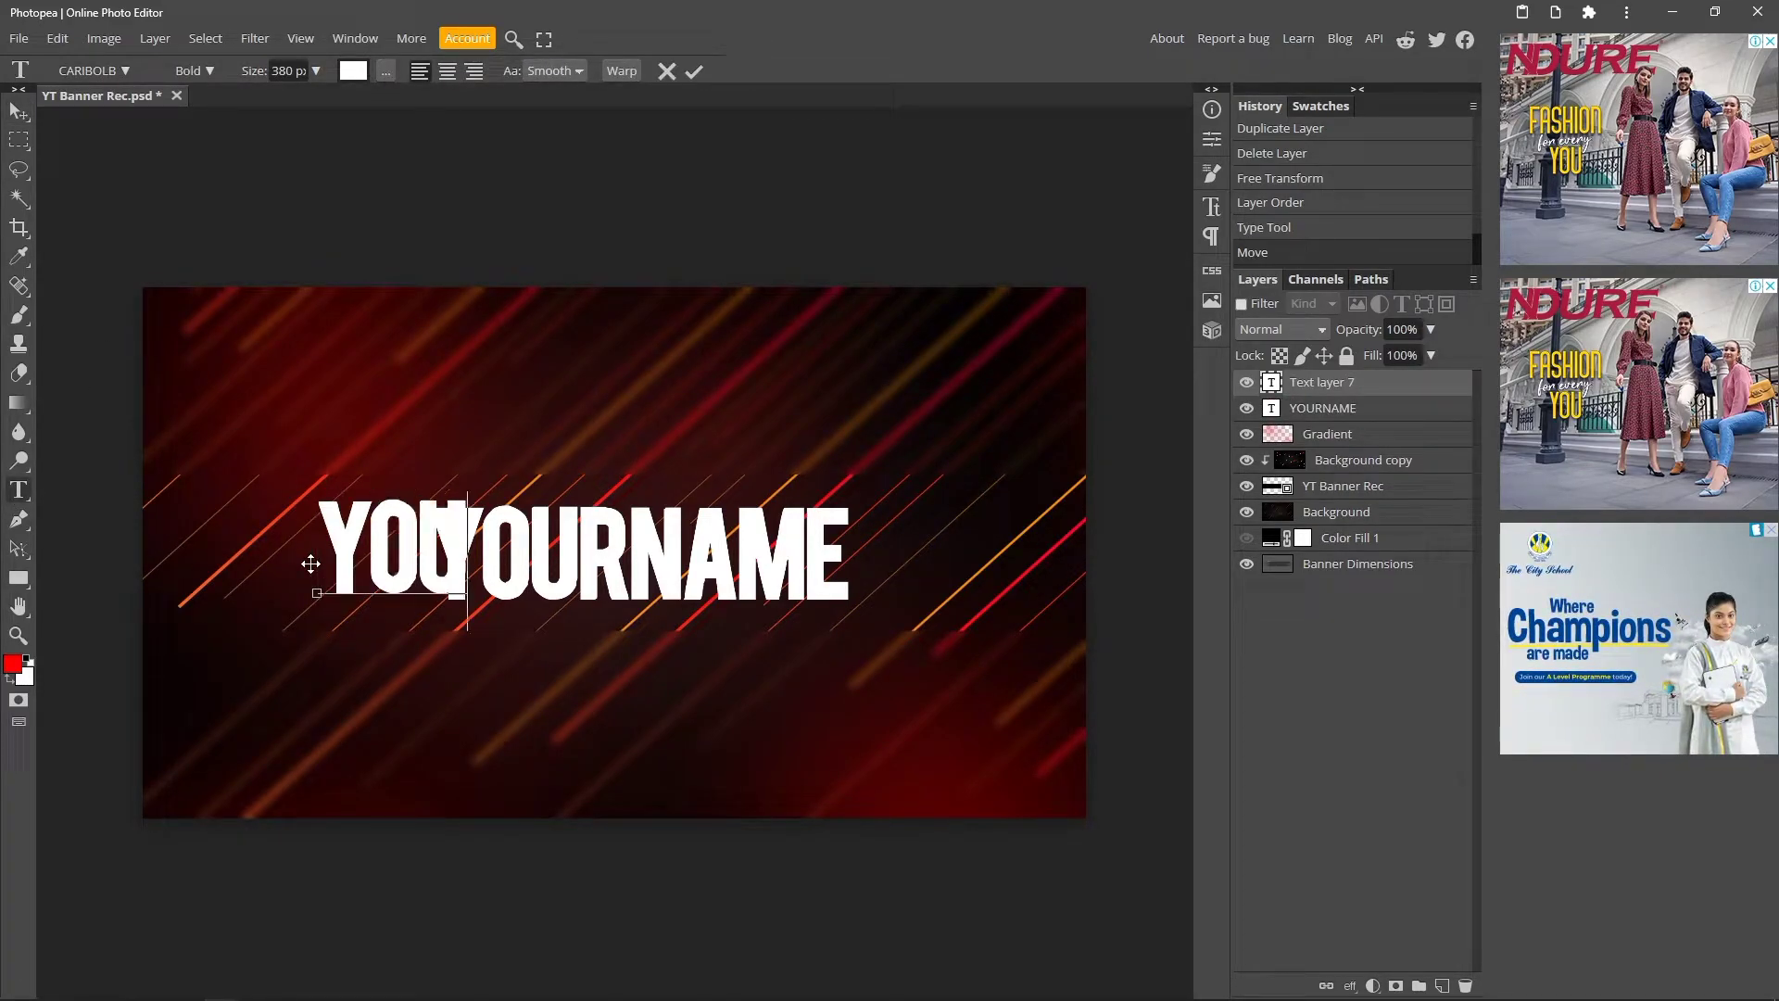
click(694, 72)
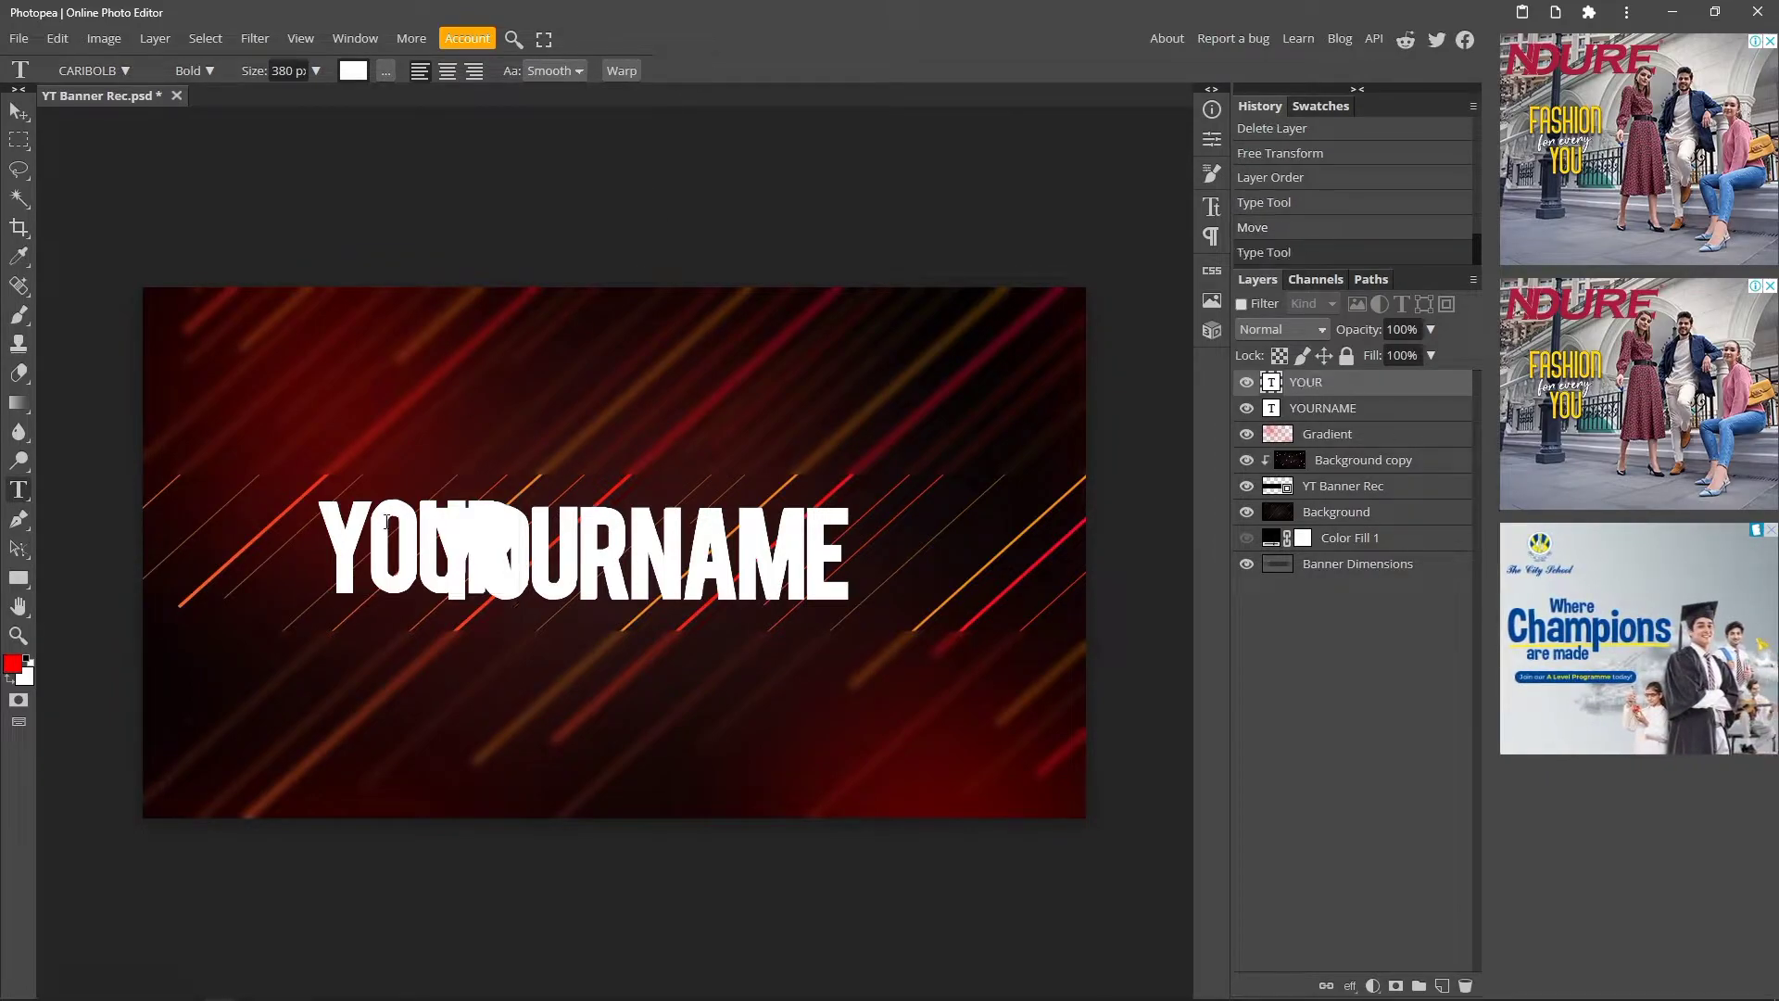
key(v)
drag(343, 545, 296, 404)
Add another text layer reading NAME at 380 px and place it above YOURNAME, to the right of YOUR.
click(29, 486)
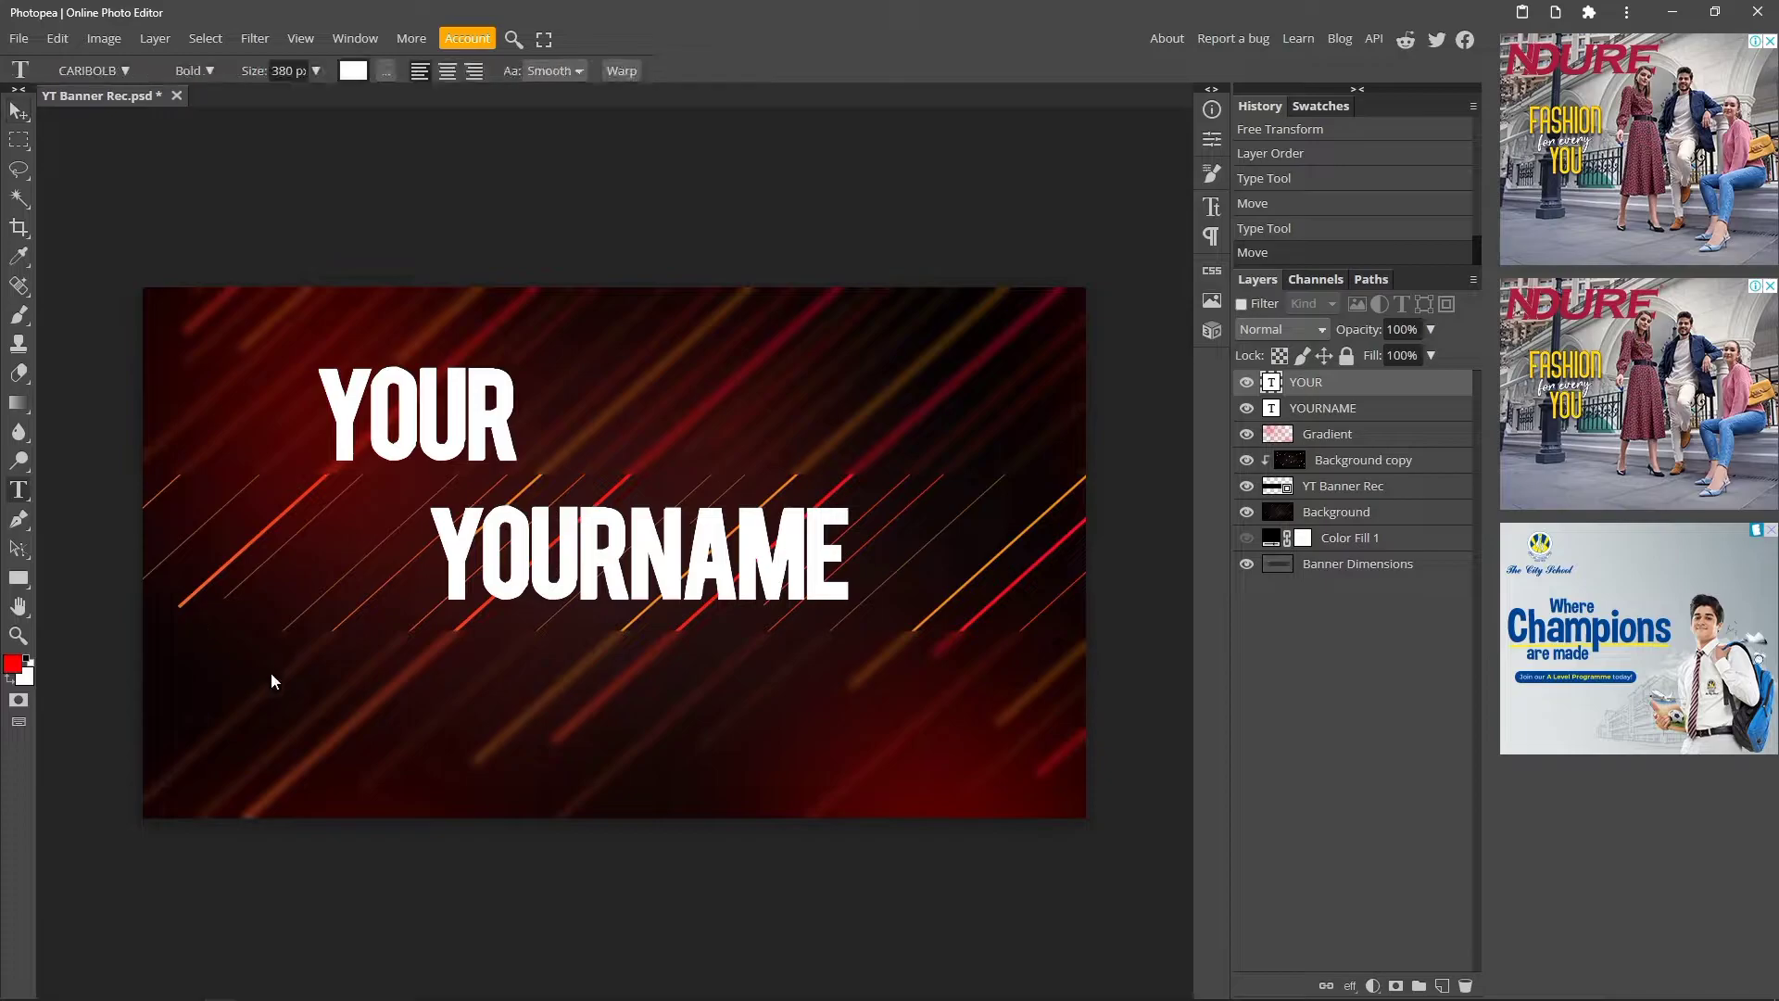
click(271, 671)
text(NAME)
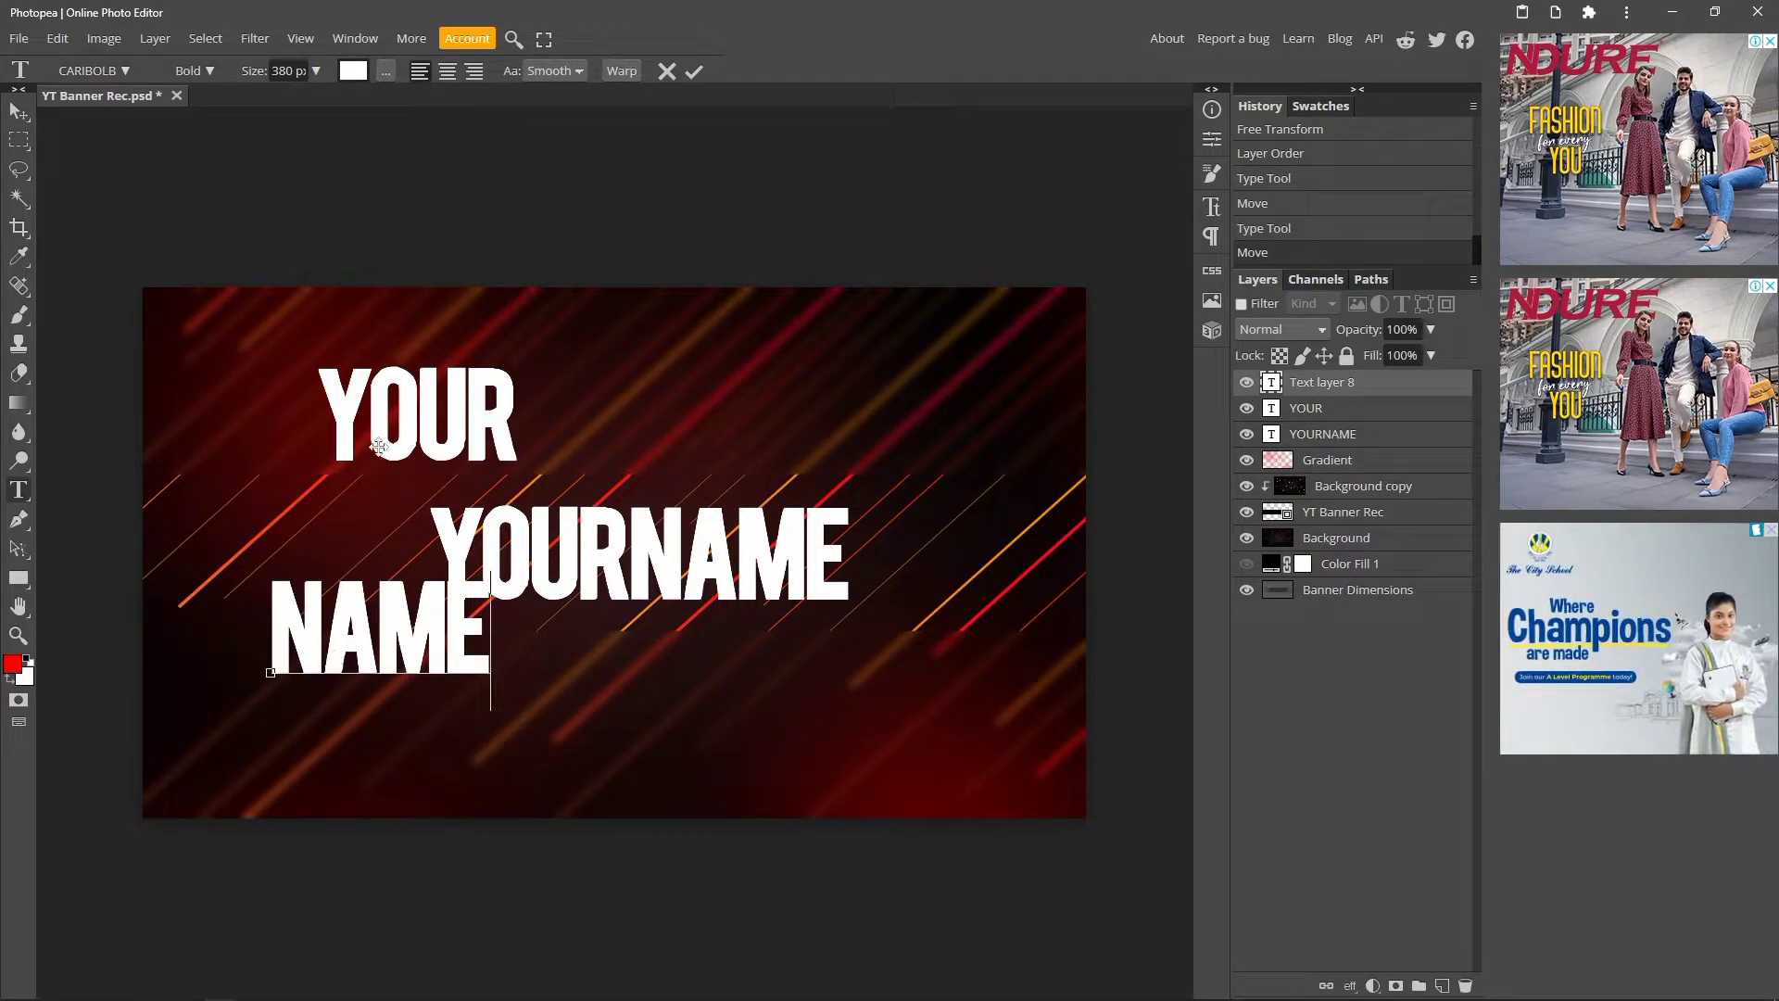
text(v)
drag(339, 607, 839, 393)
drag(462, 423, 788, 430)
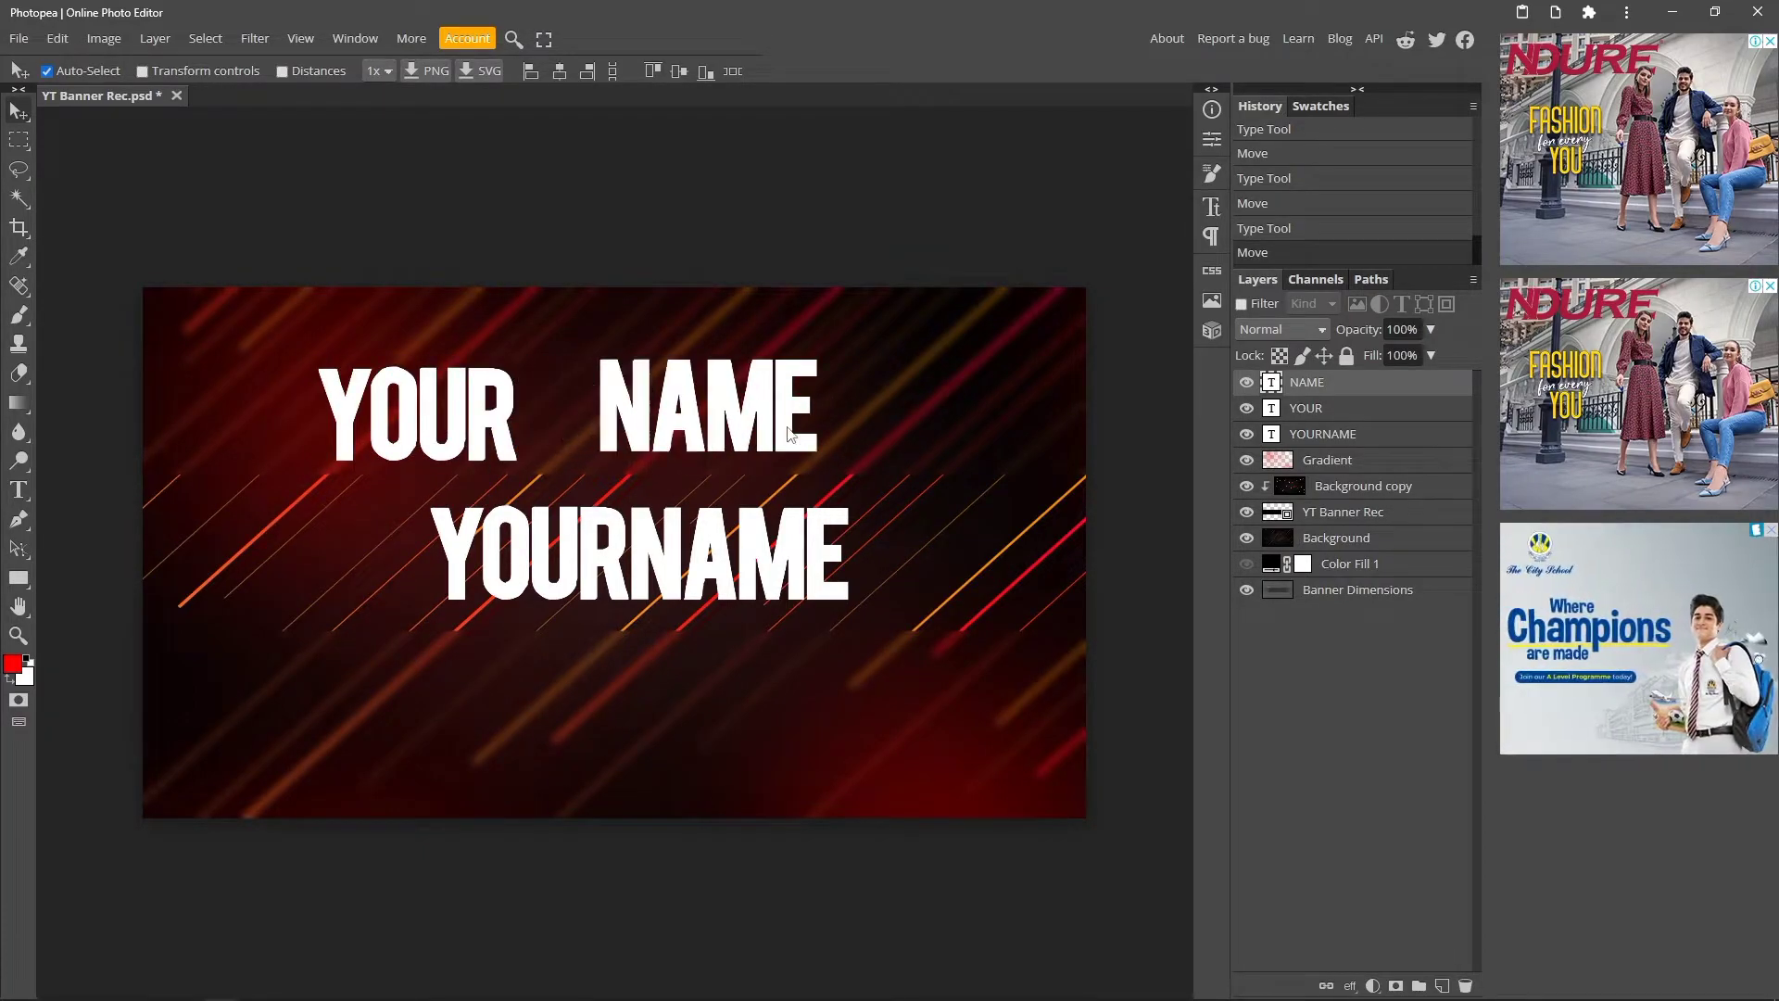
Group the NAME, YOUR and YOURNAME text layers into a folder and rename it TEXT.
shift+click(674, 565)
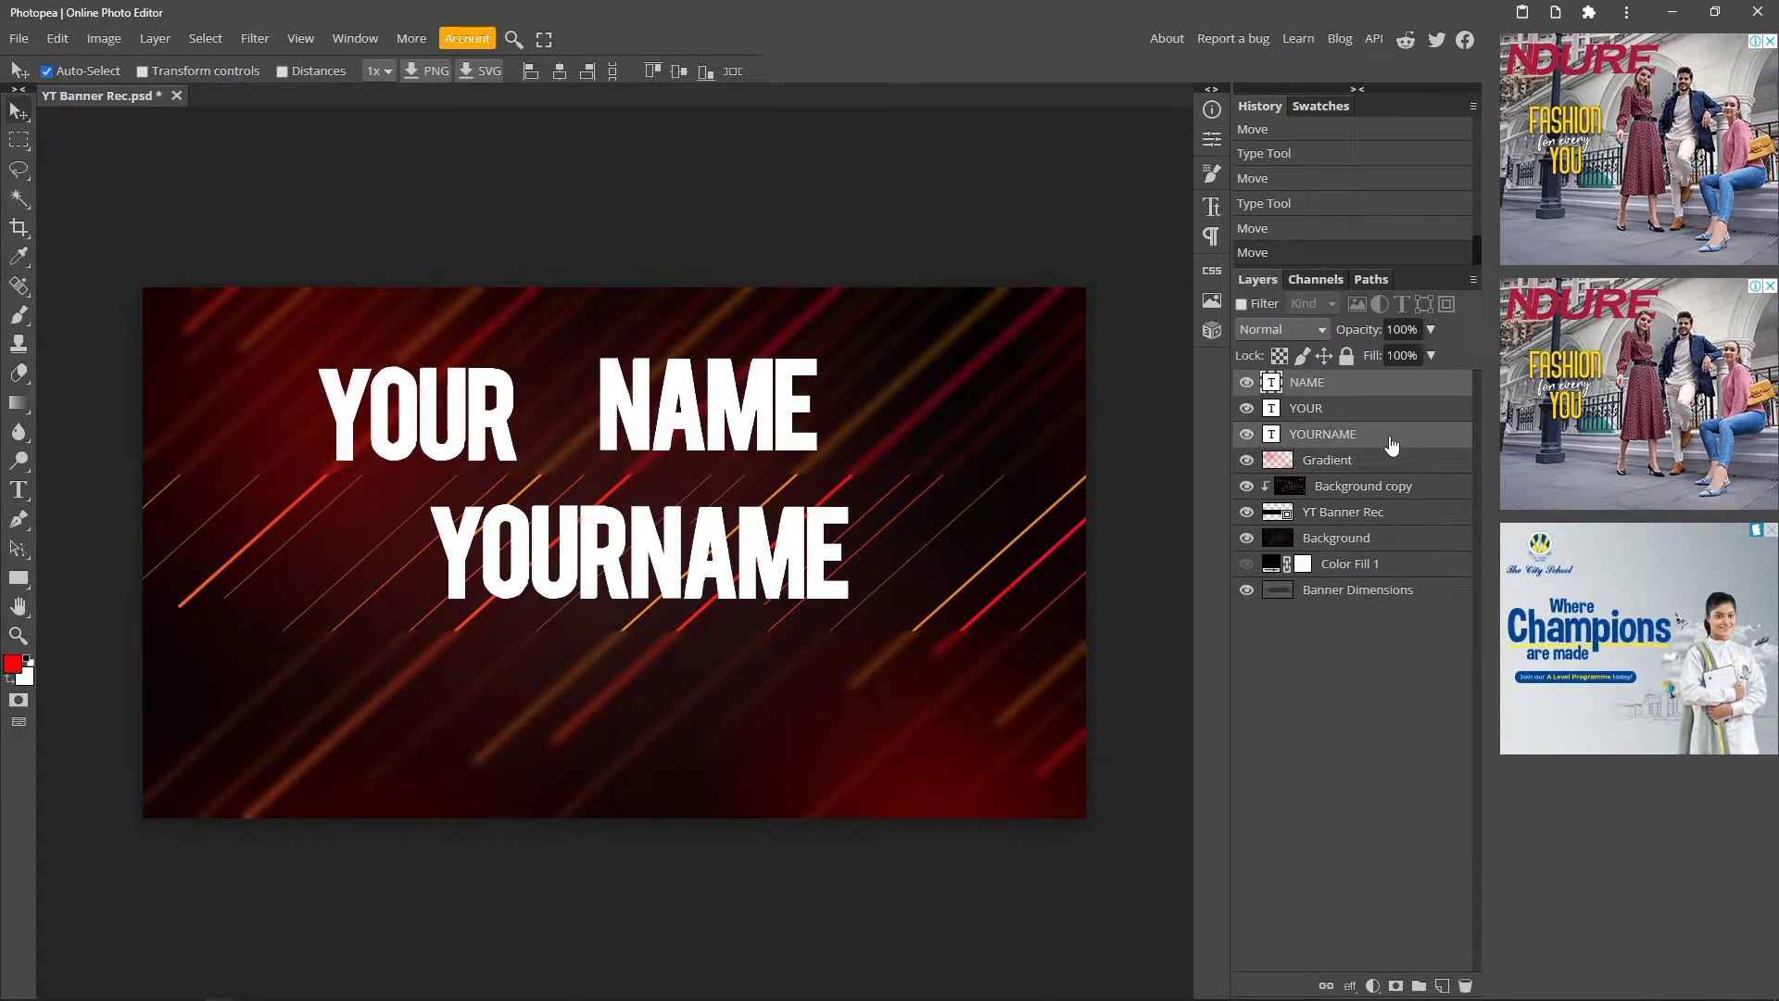
click(1357, 382)
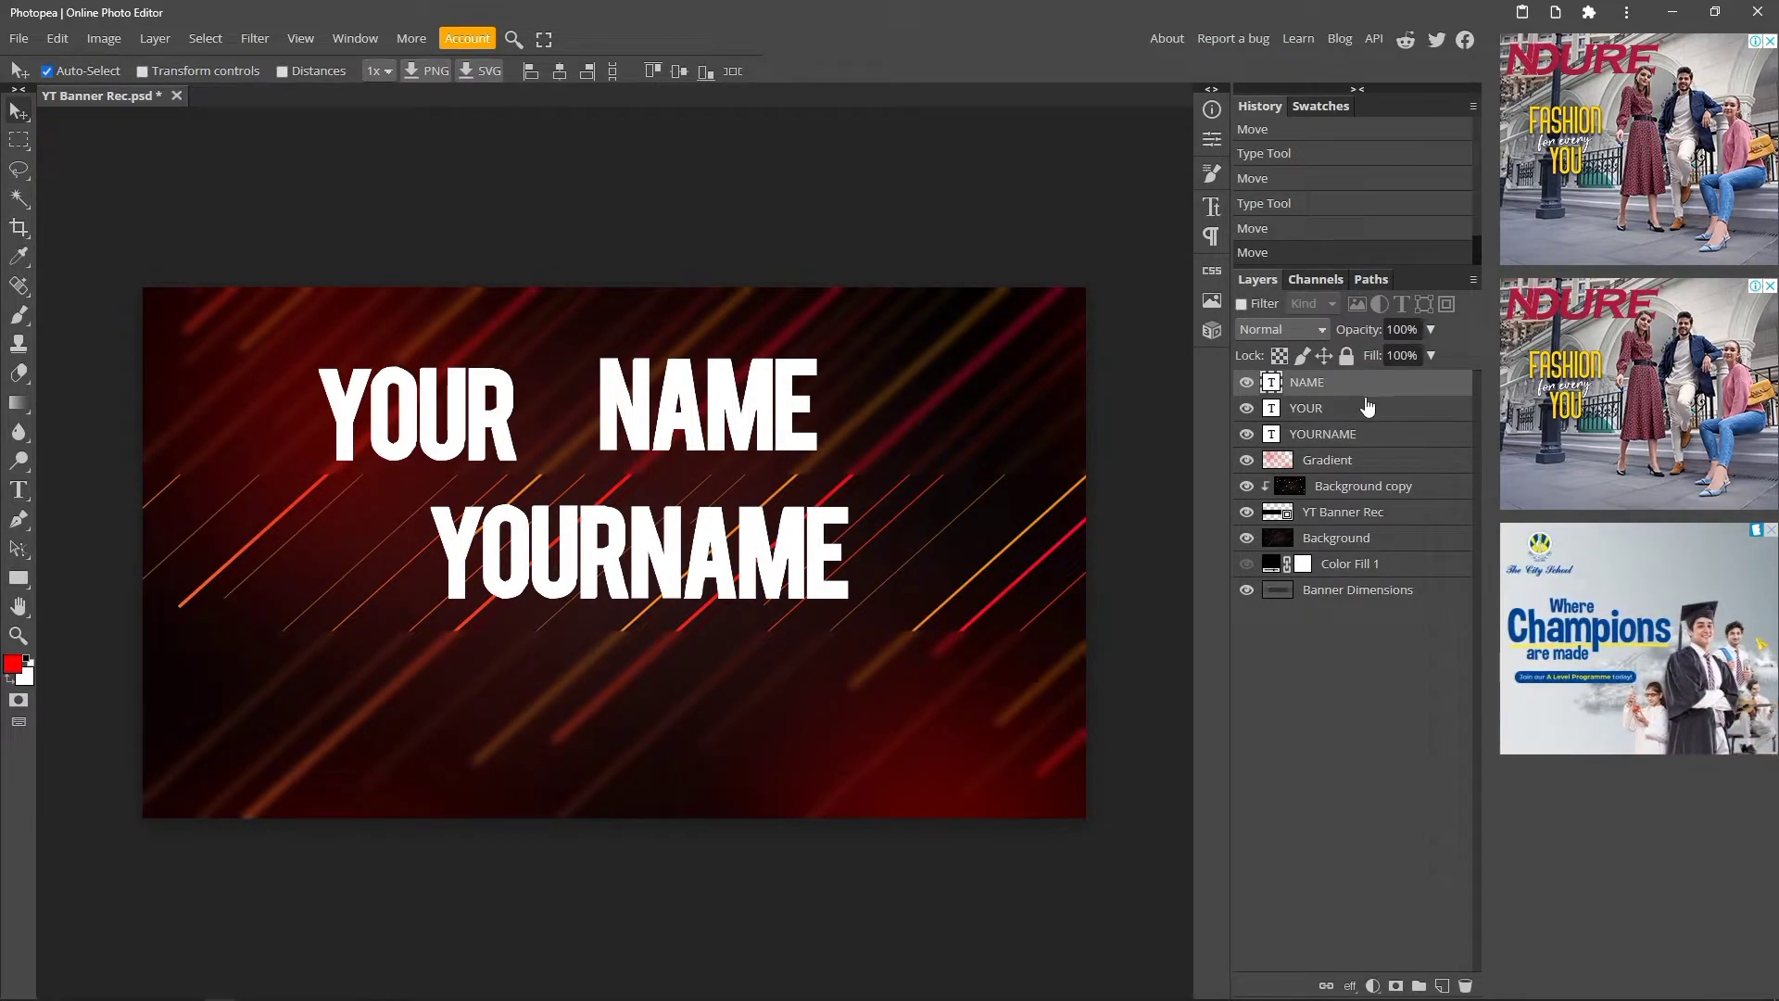
shift+click(1369, 441)
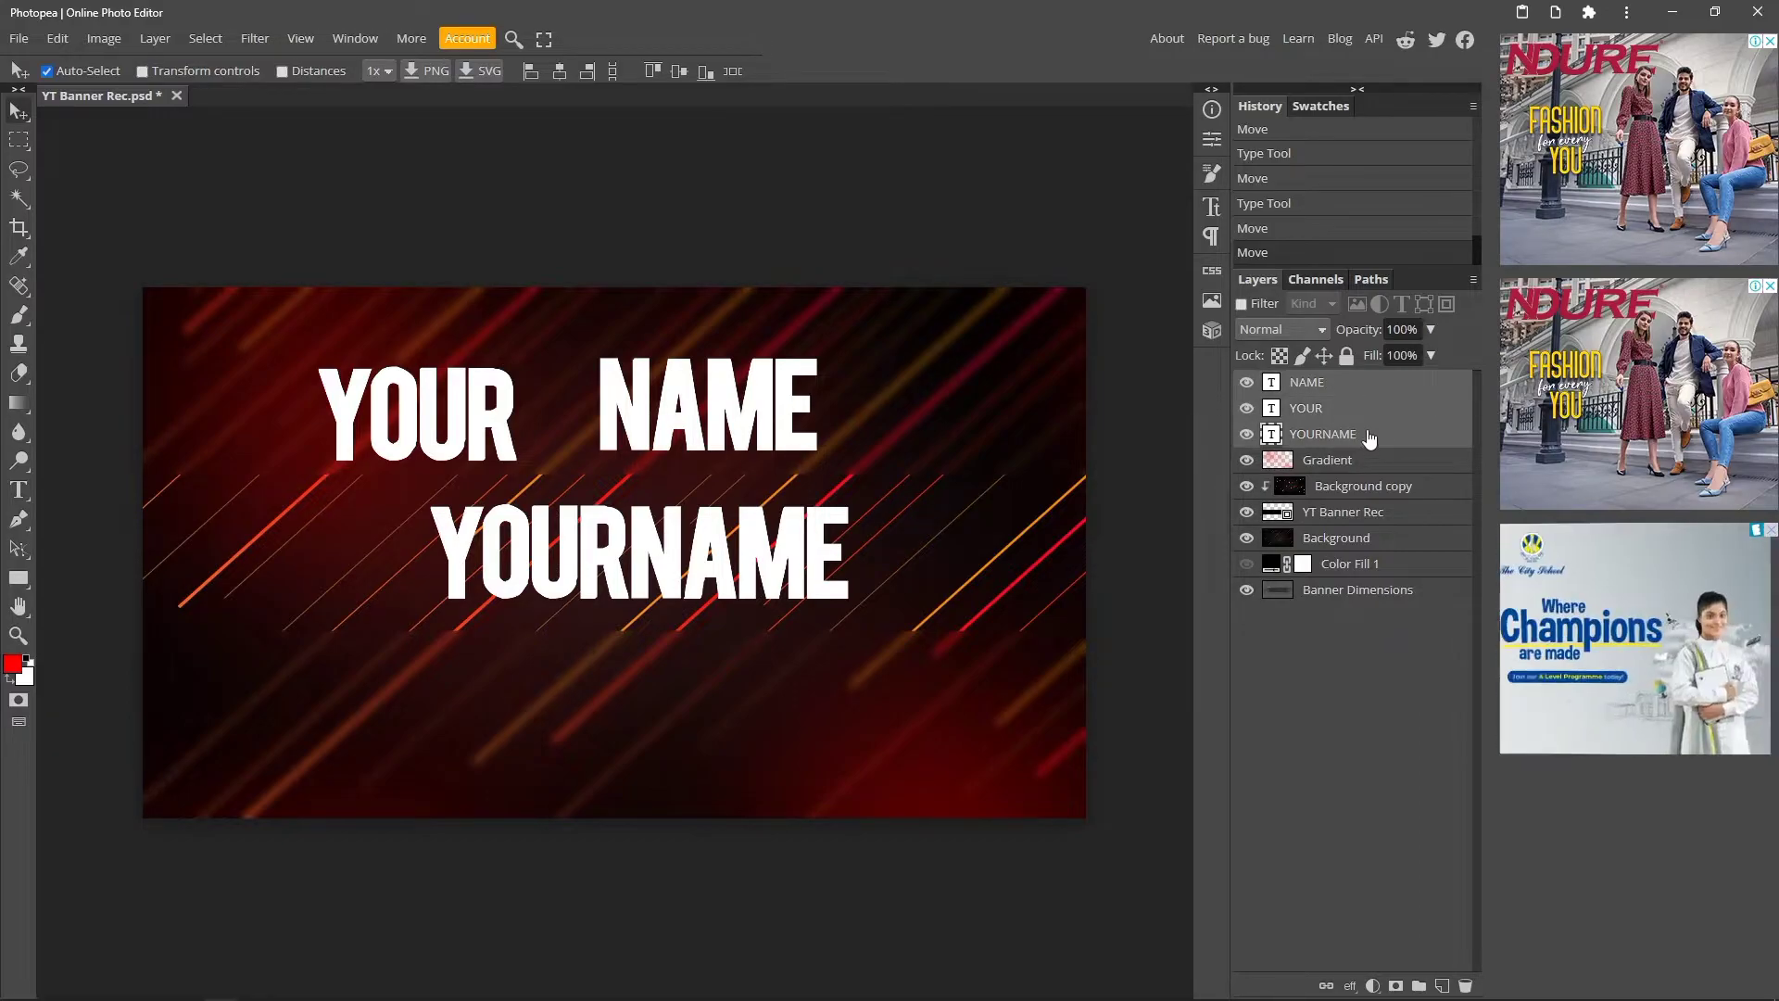
key(ctrl+g)
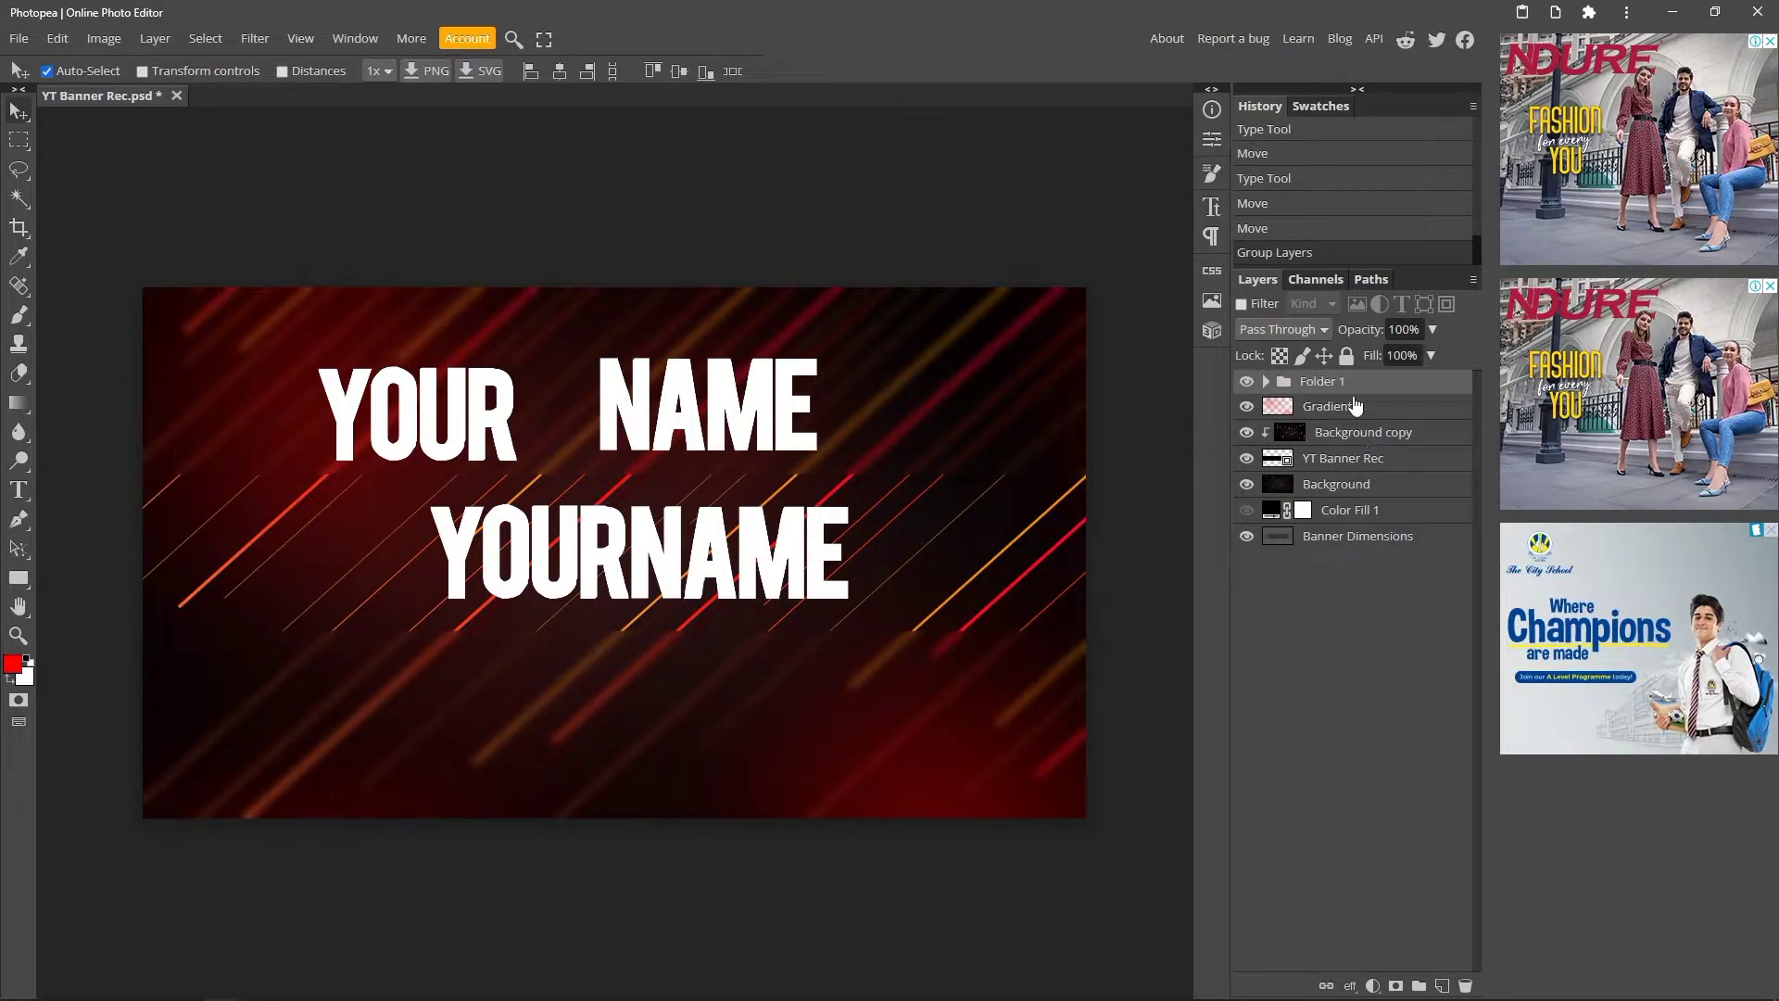
double_click(1323, 381)
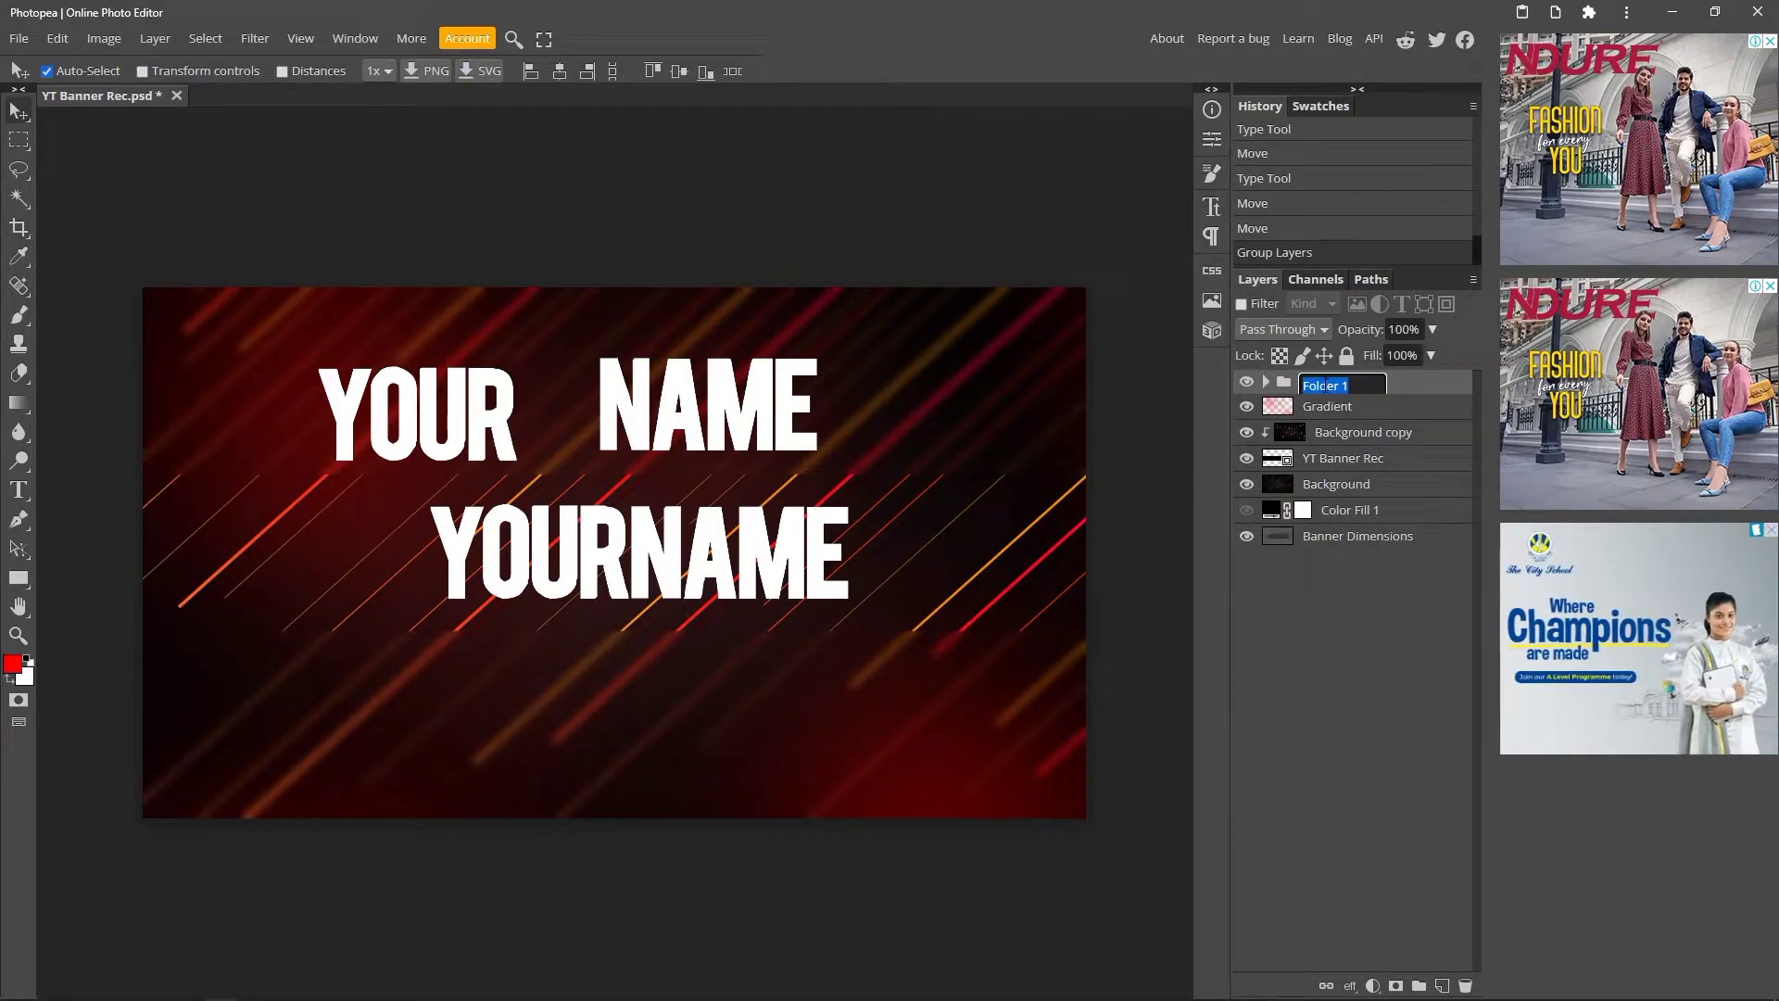
text(TEXT)
key(Return)
Add a 12 px white outside stroke to the YOURNAME layer in the TEXT folder and set its blend mode to Multiply.
click(1268, 382)
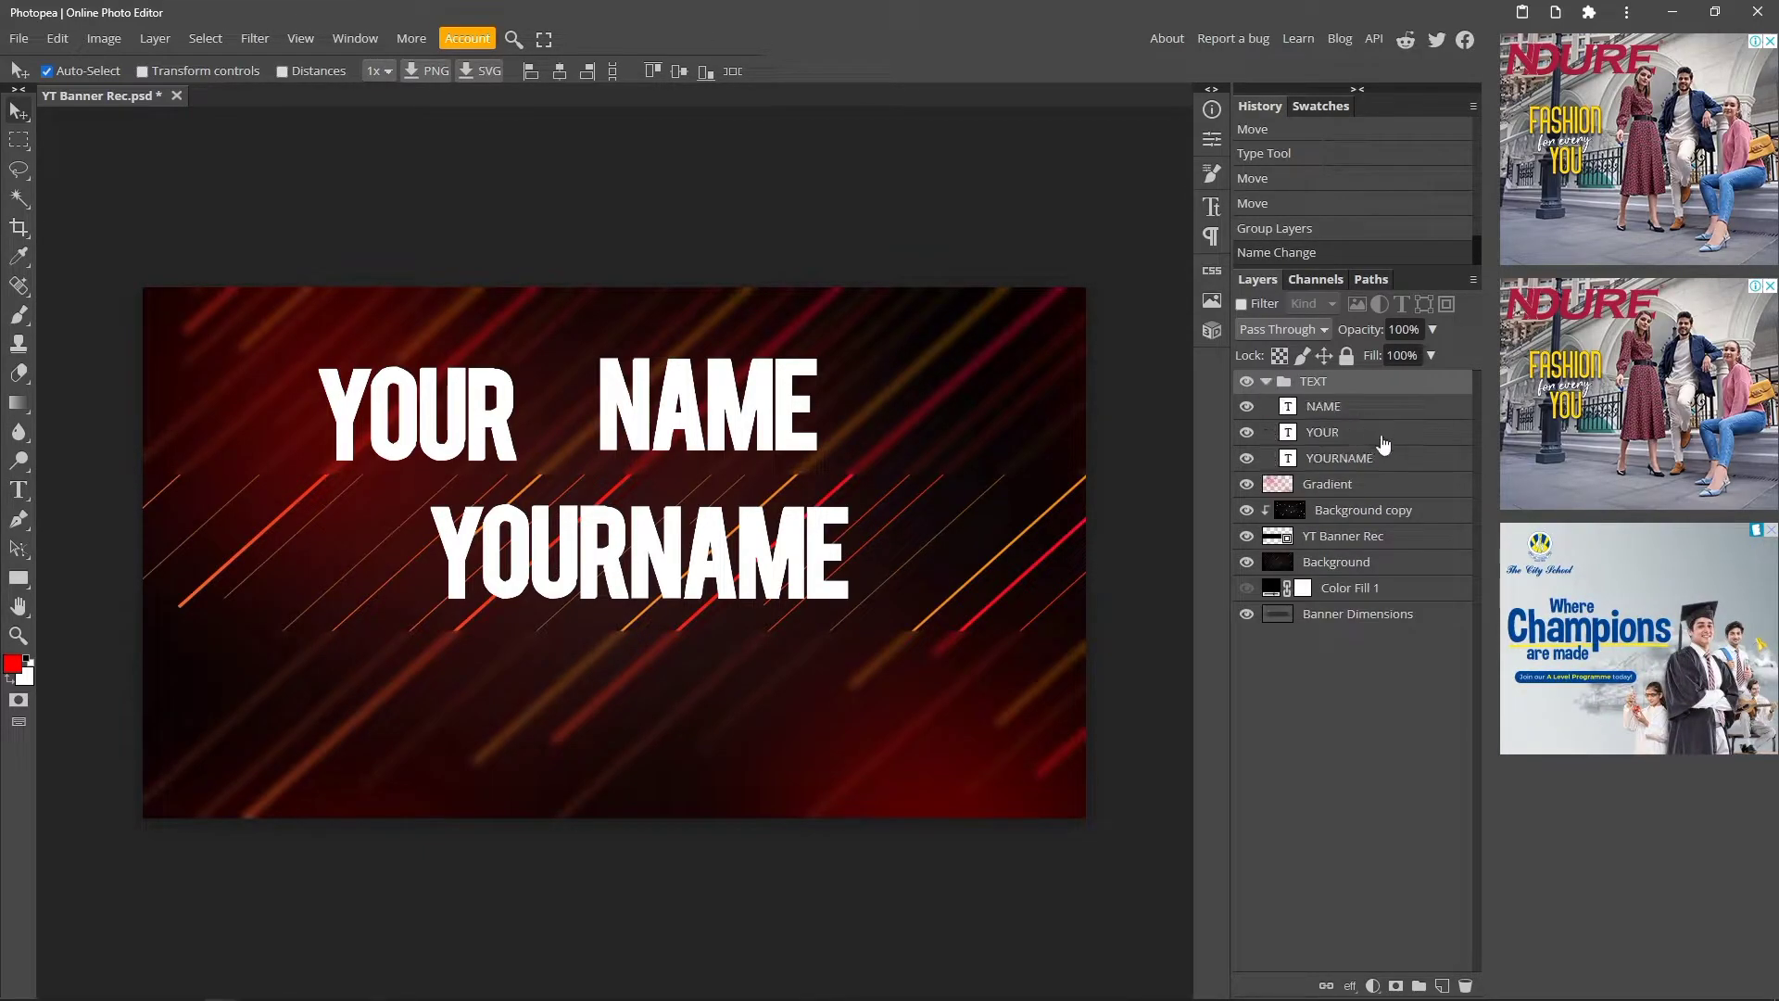
click(1381, 463)
double_click(1434, 468)
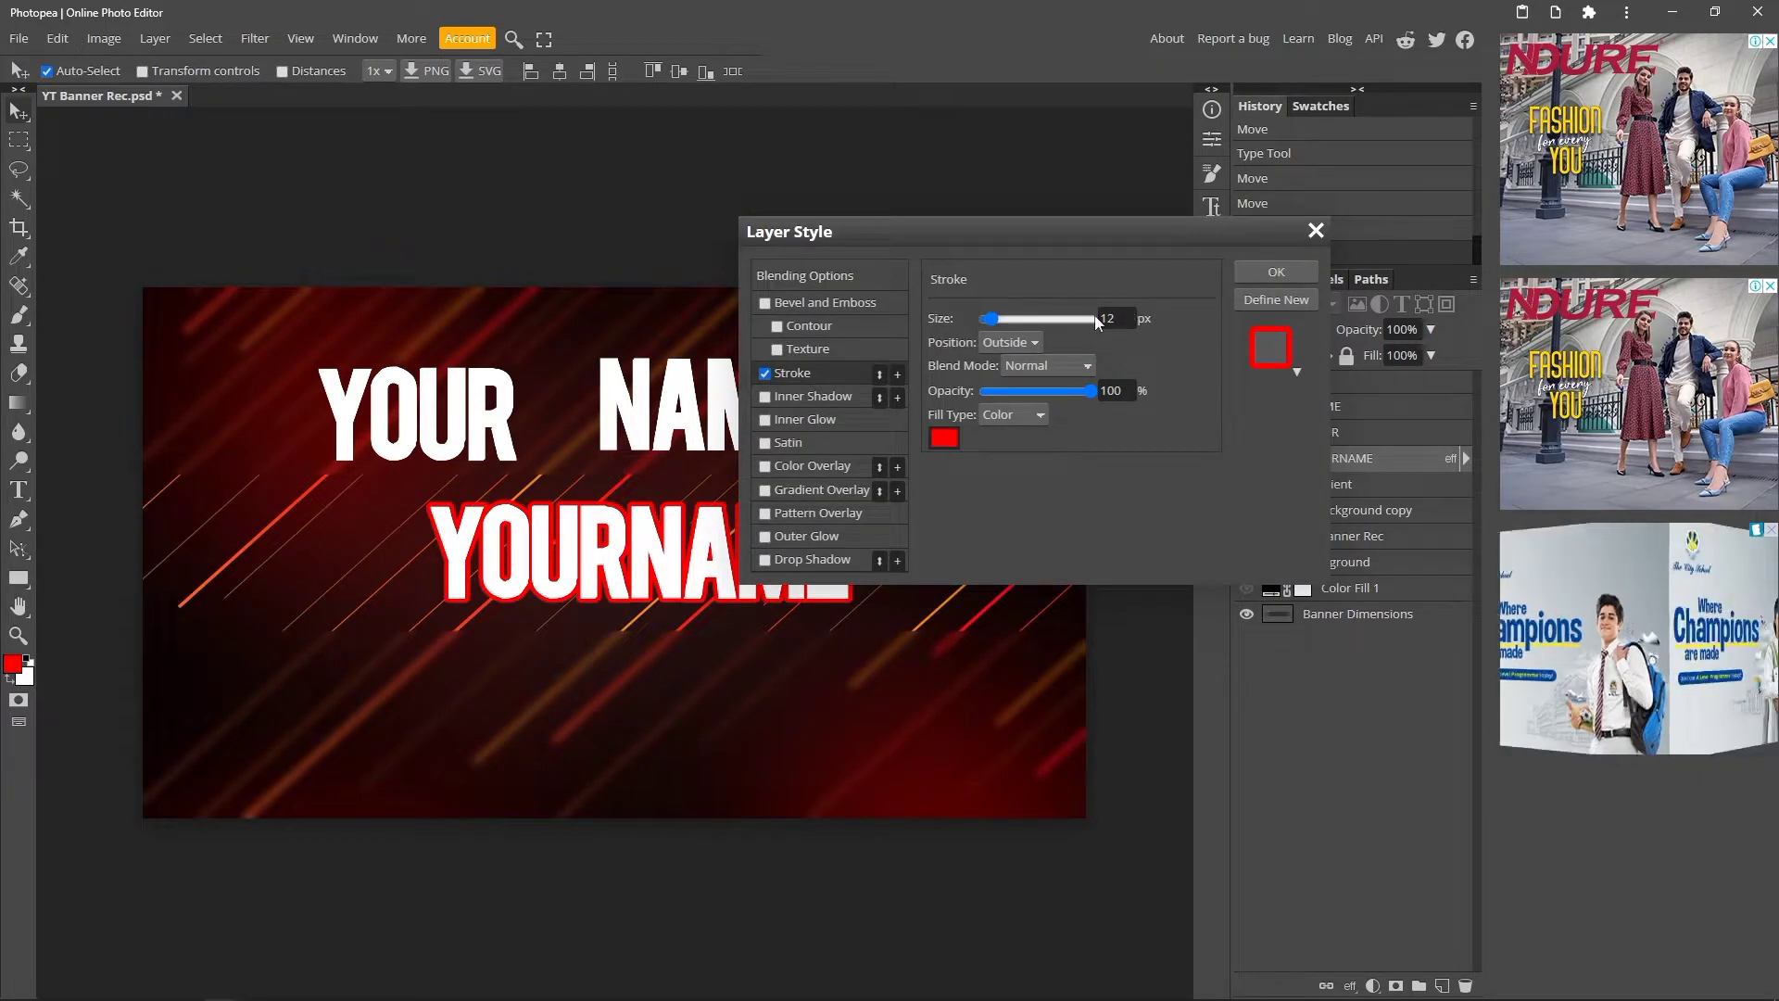
click(945, 438)
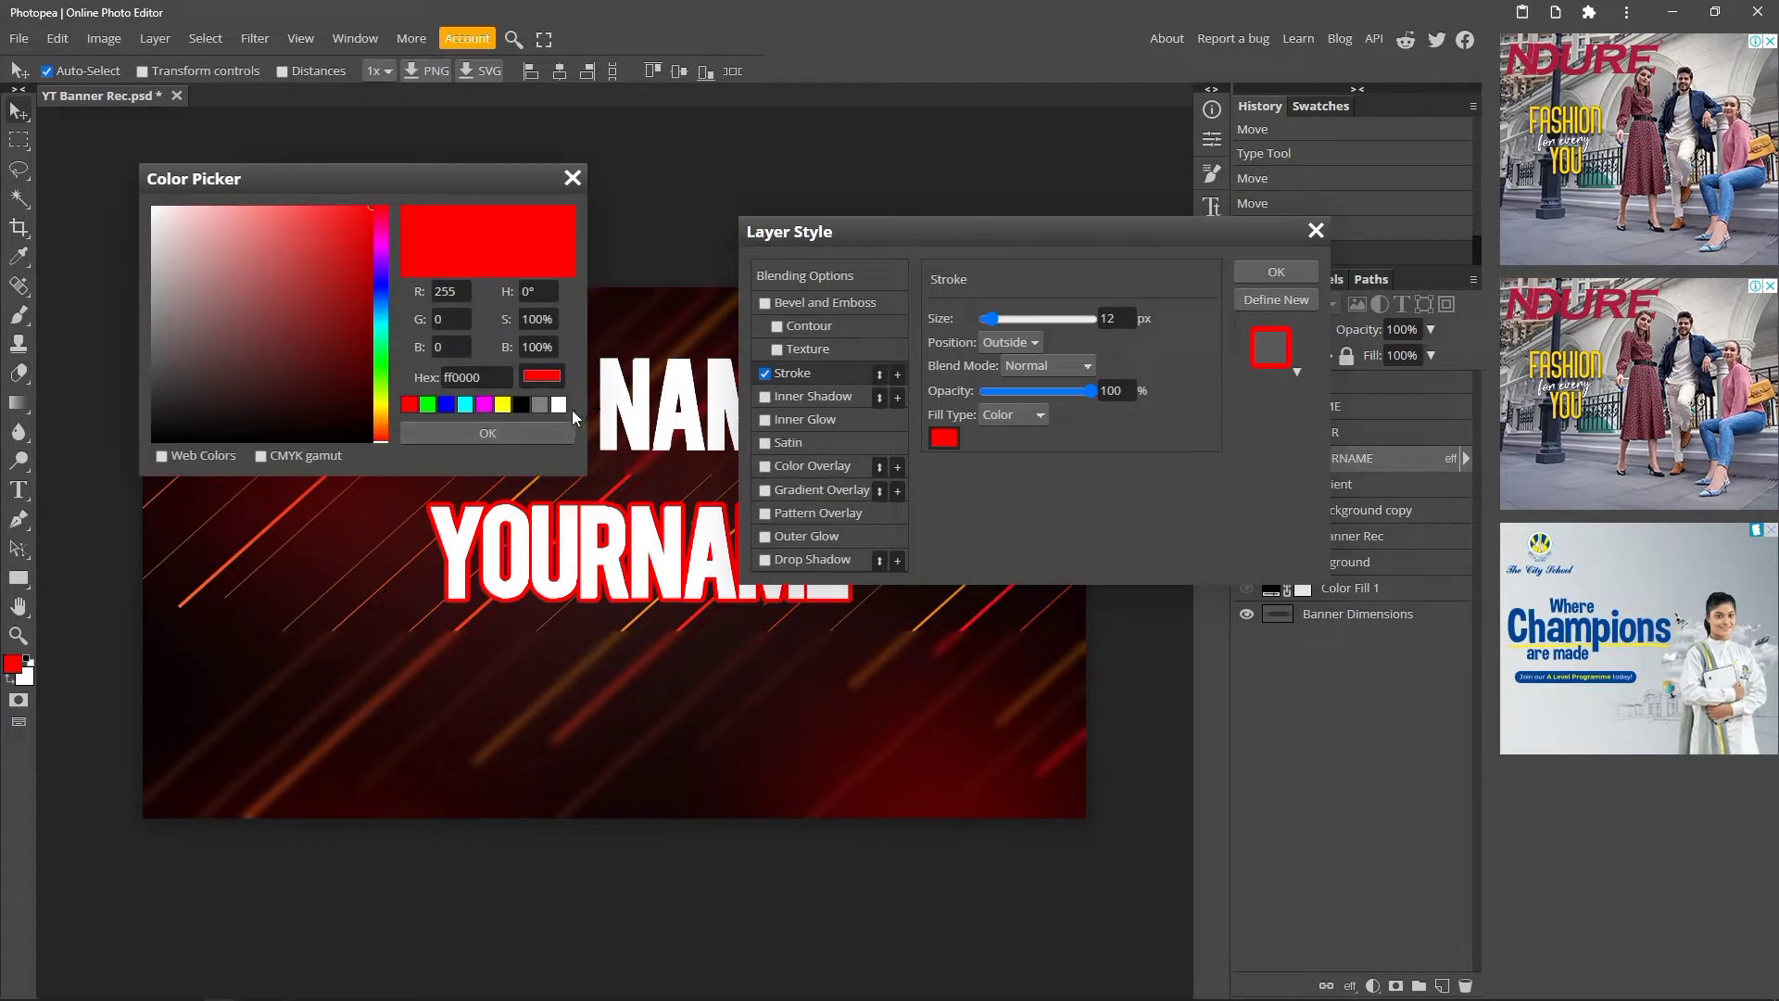
click(557, 405)
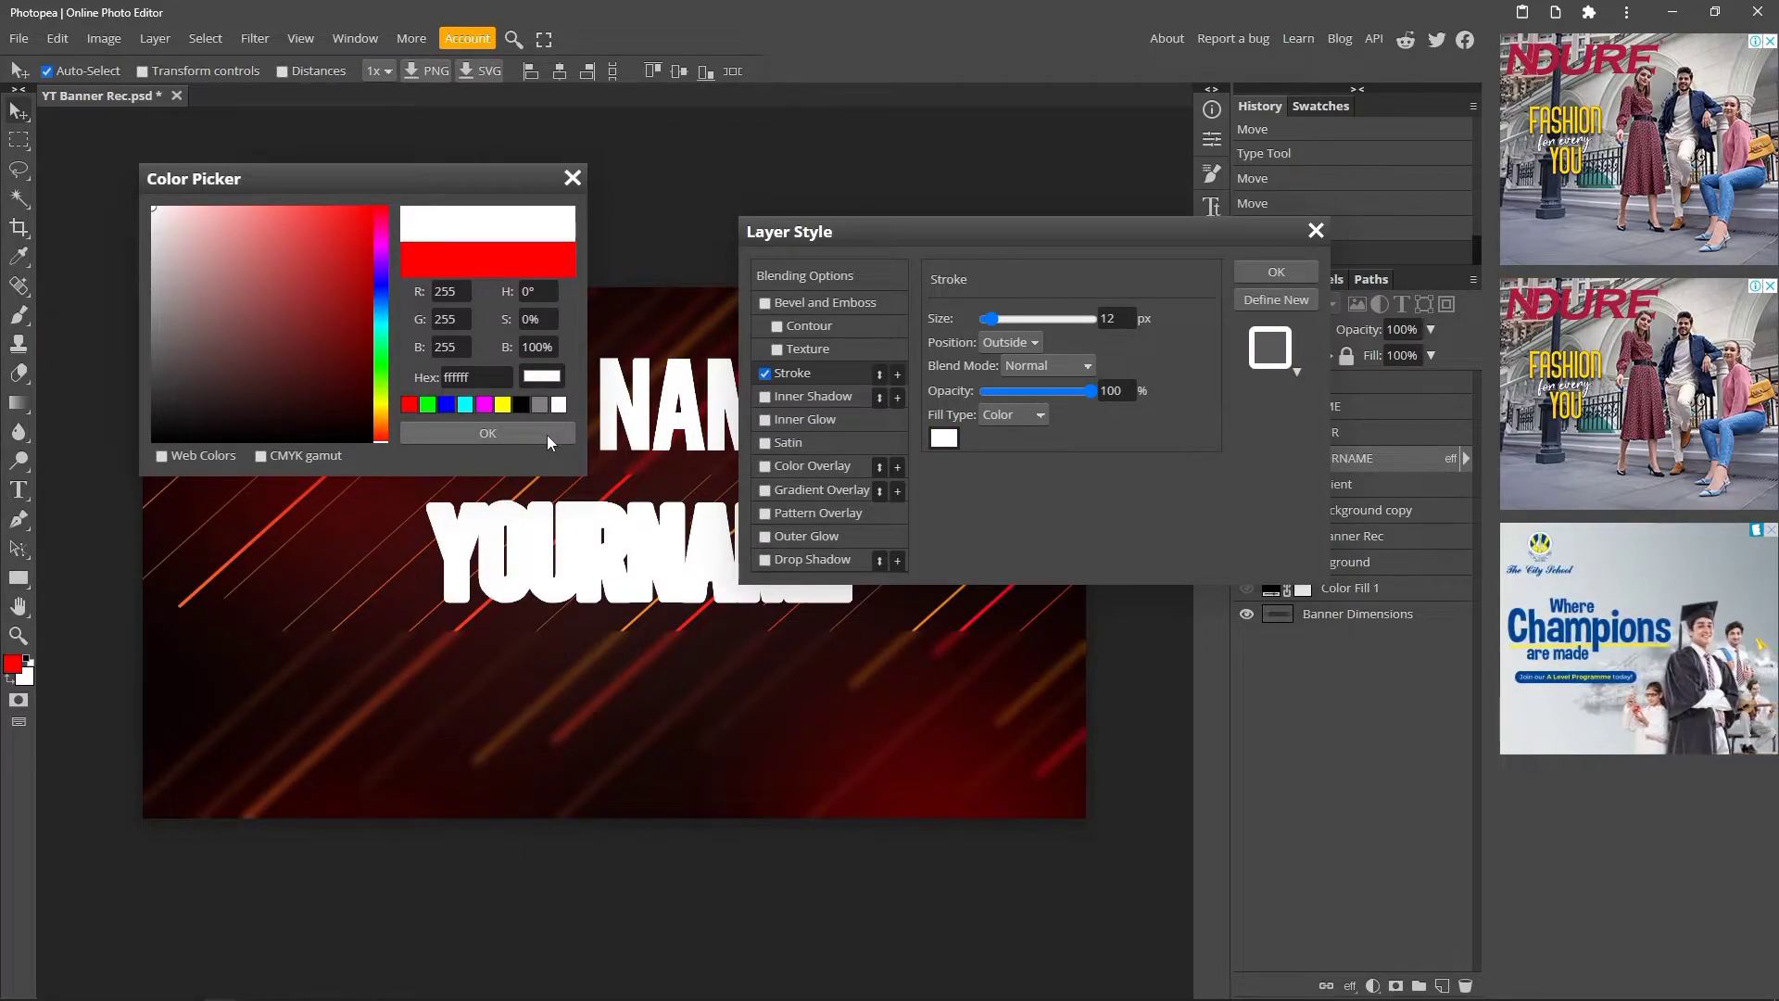
click(537, 435)
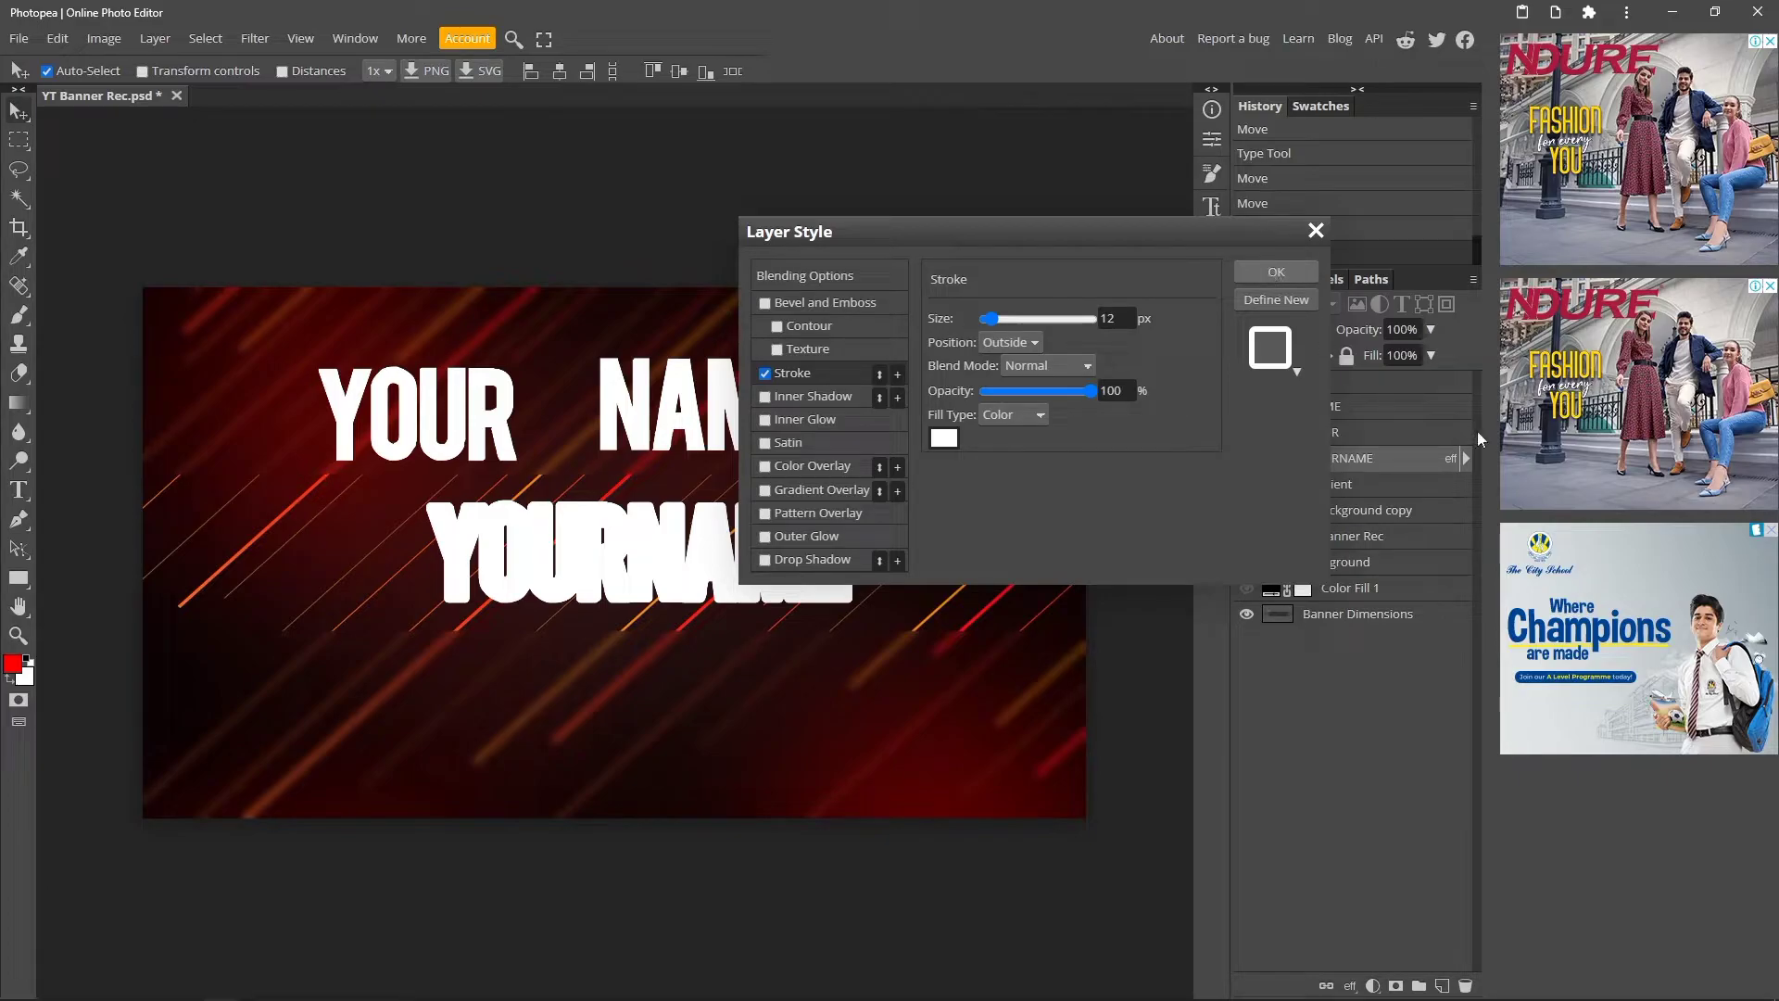
click(1276, 271)
click(1266, 331)
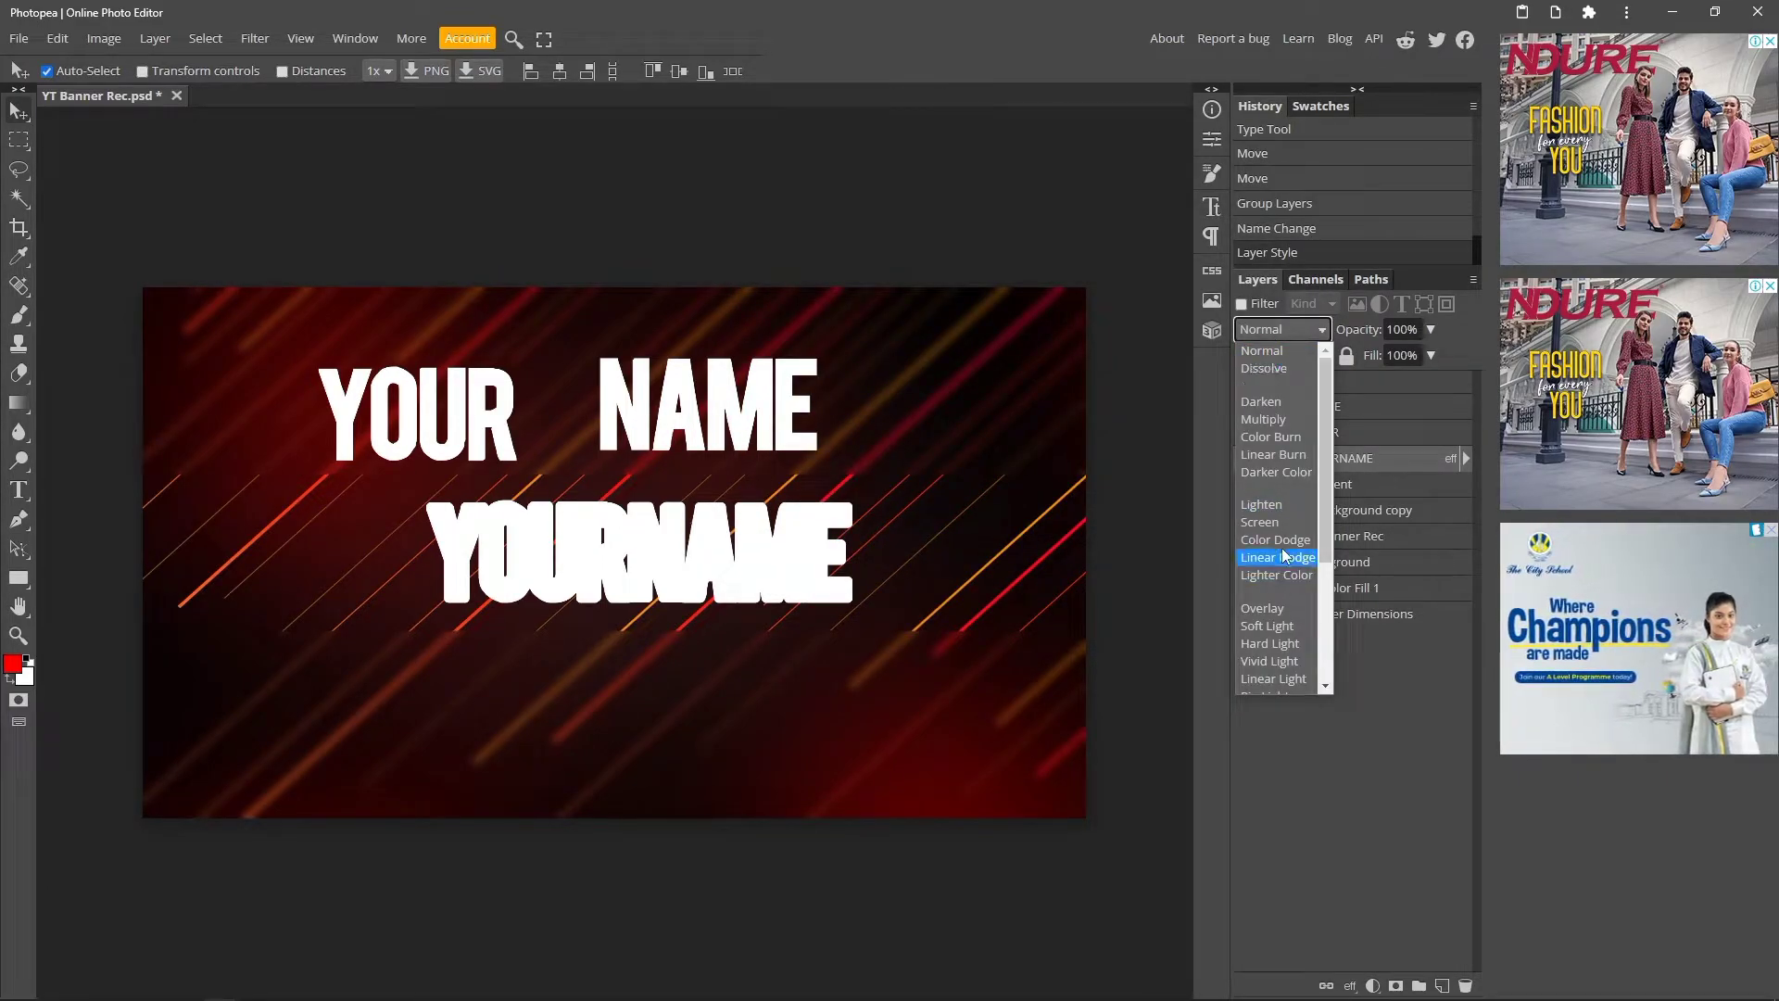
click(1265, 419)
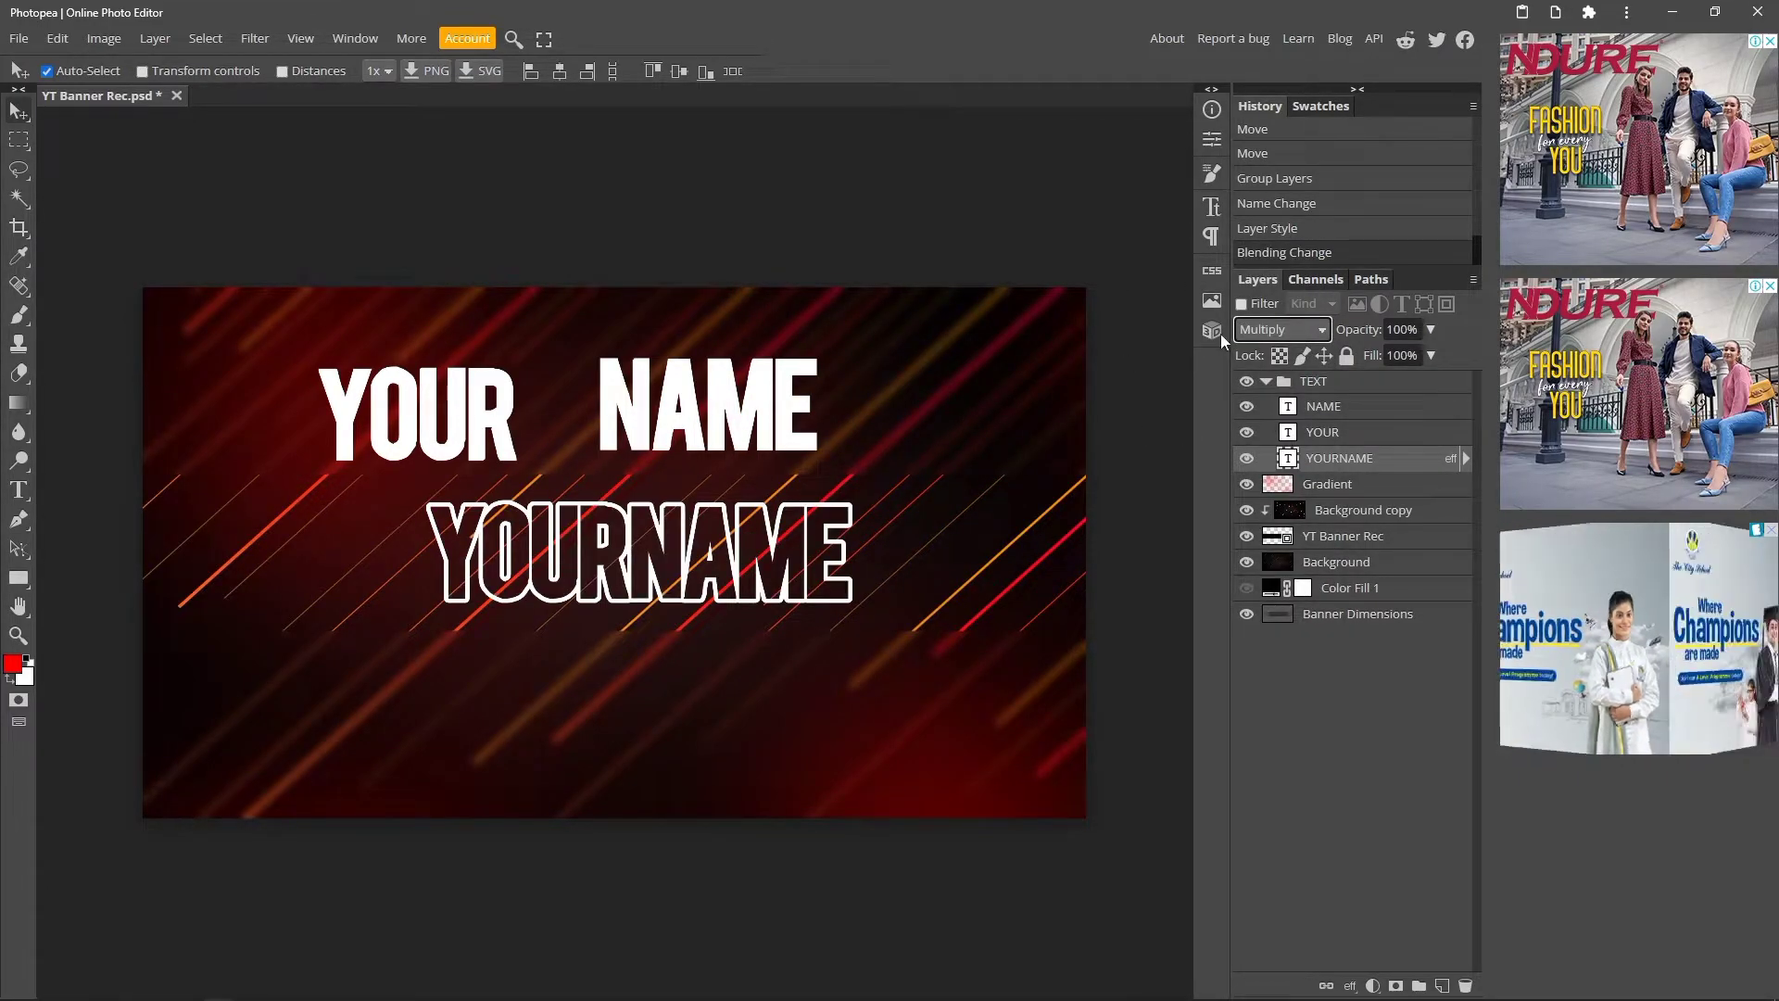
Apply faux italic to the outlined YOURNAME text and lower its layer opacity to 24%.
click(1215, 209)
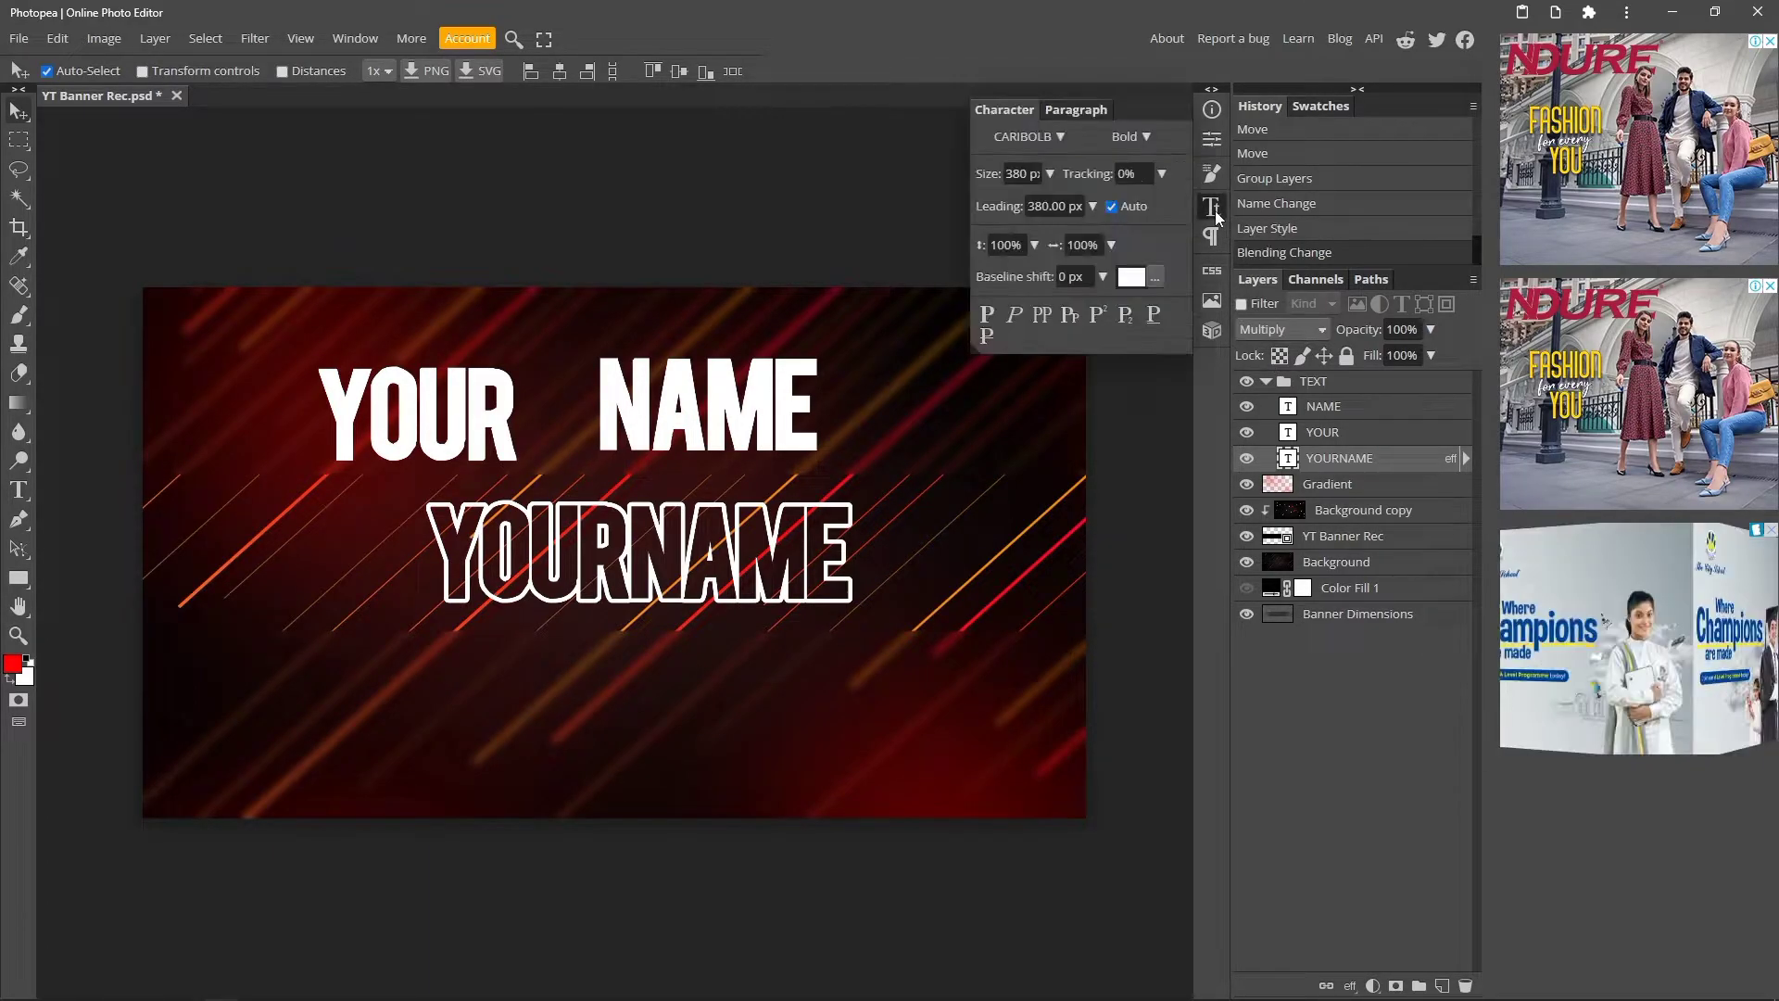
click(1014, 316)
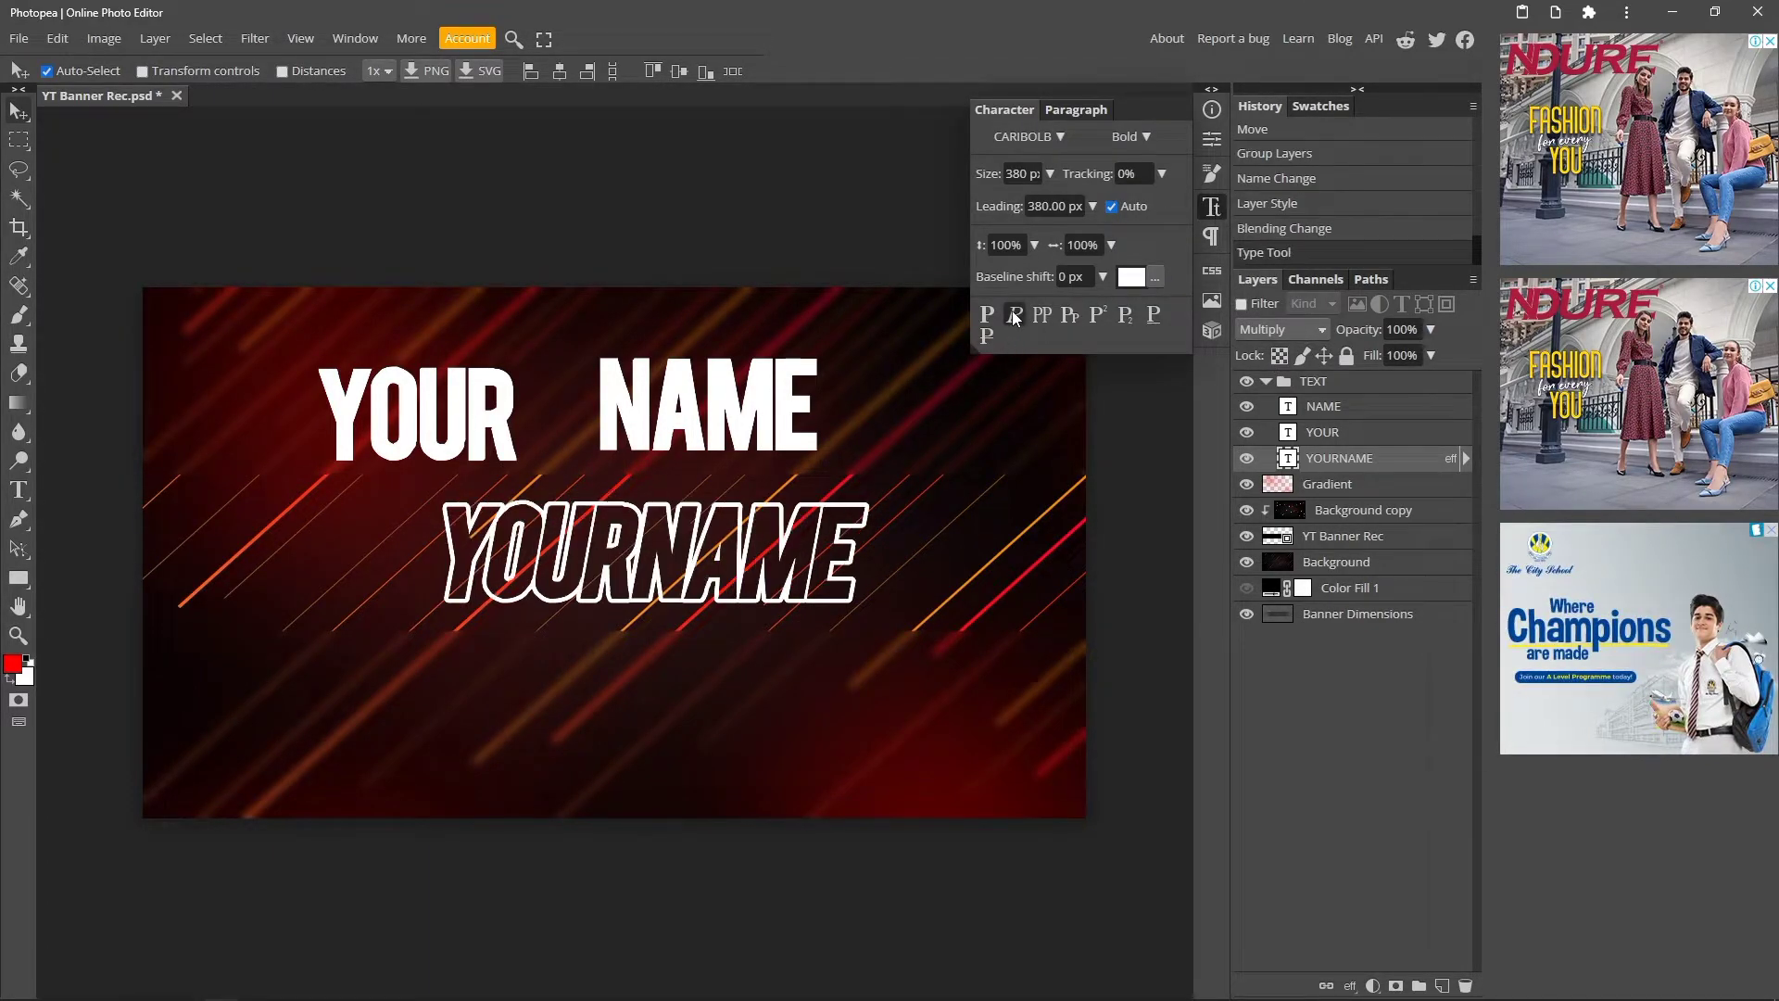
click(1214, 209)
drag(1370, 328, 1286, 341)
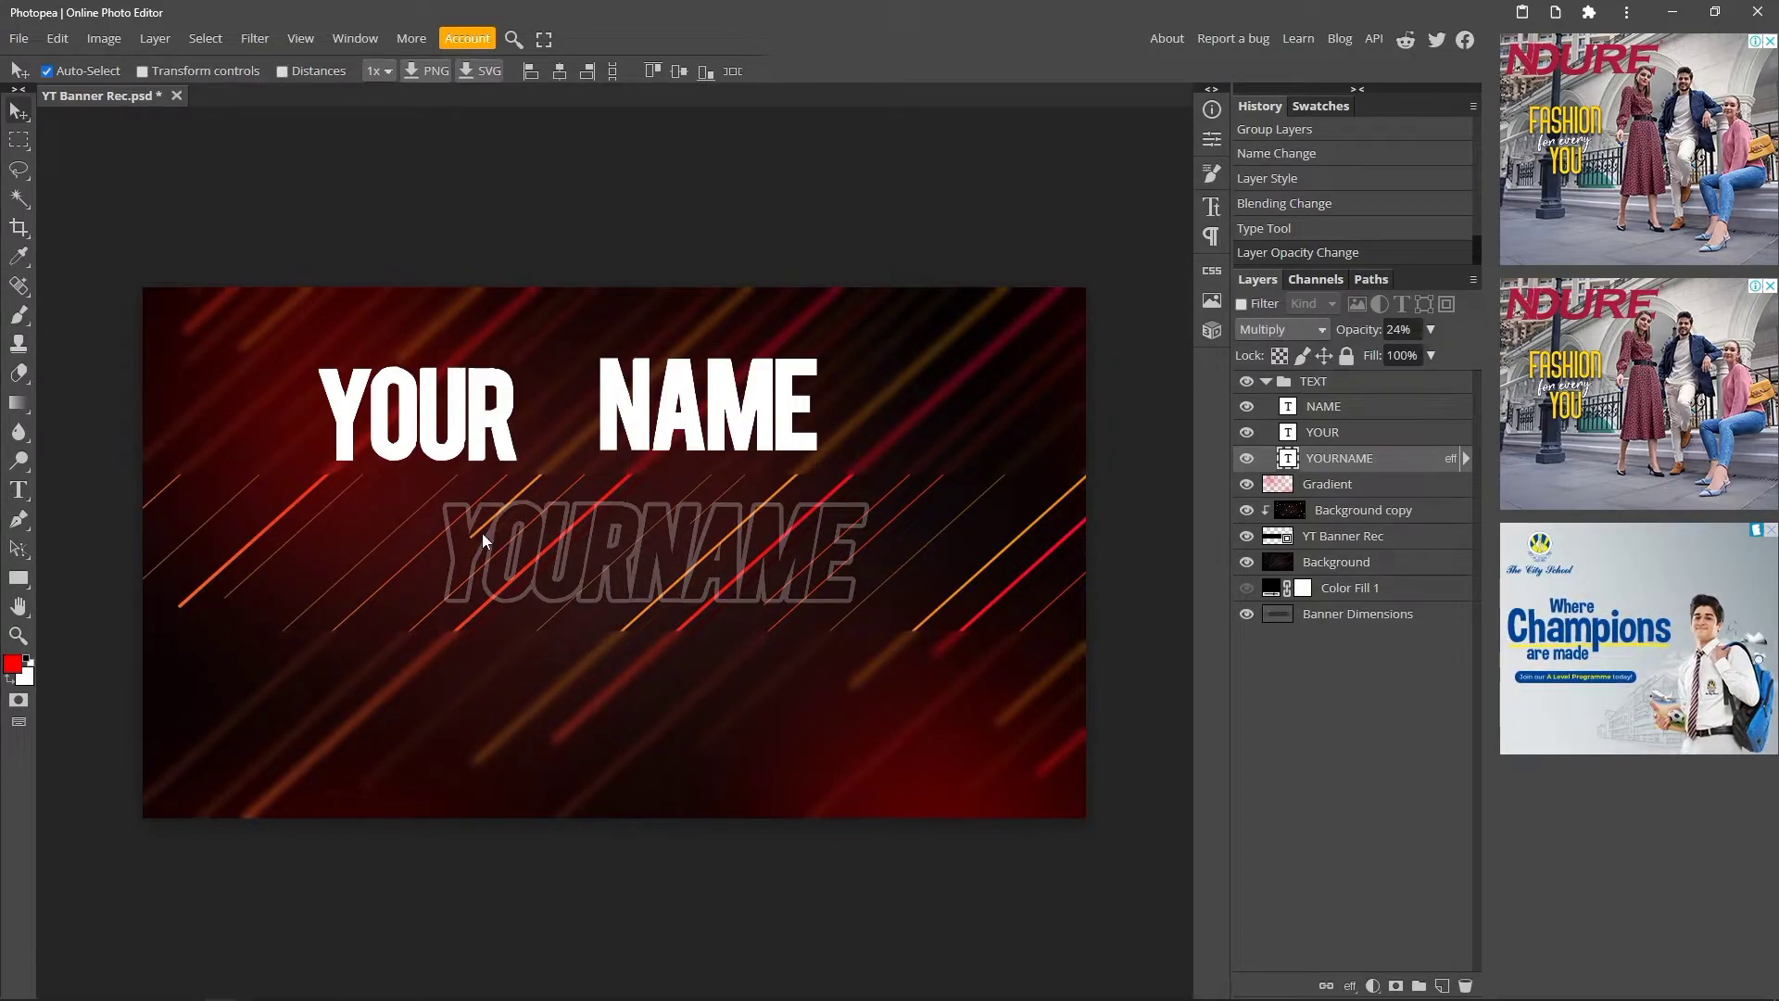
Nudge the outlined YOURNAME slightly left and bring YOUR and NAME side by side just above it.
drag(487, 532, 482, 532)
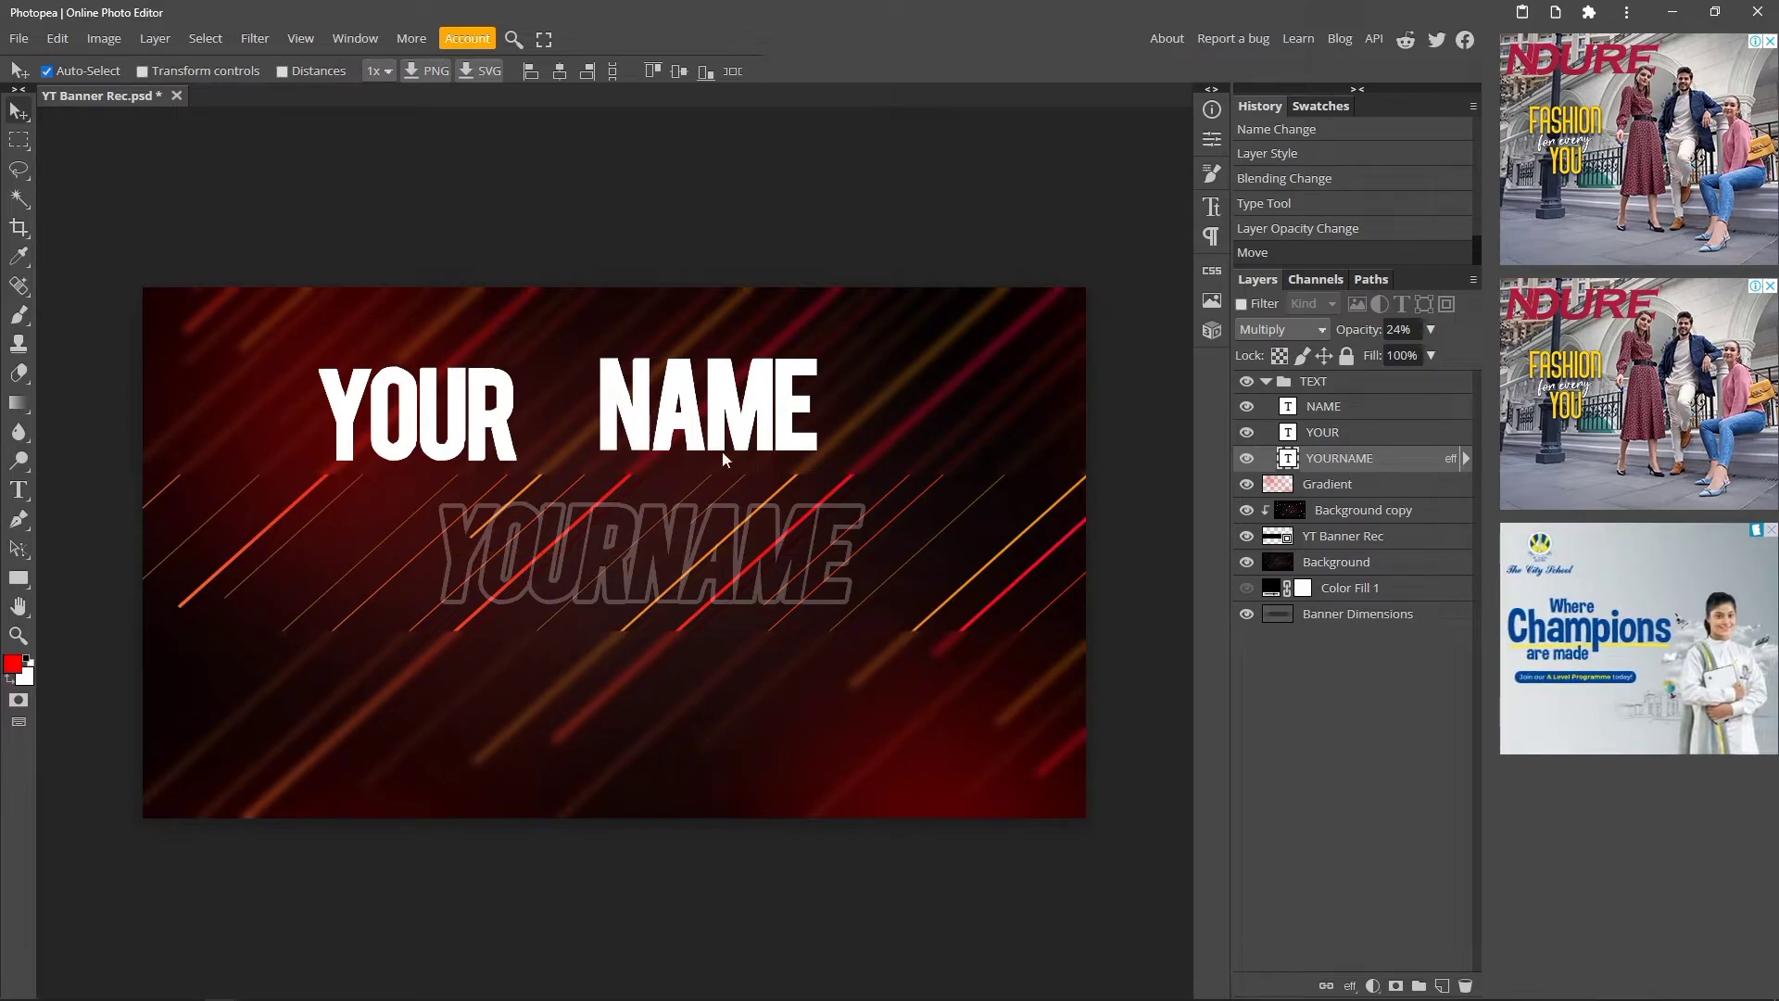
click(1348, 407)
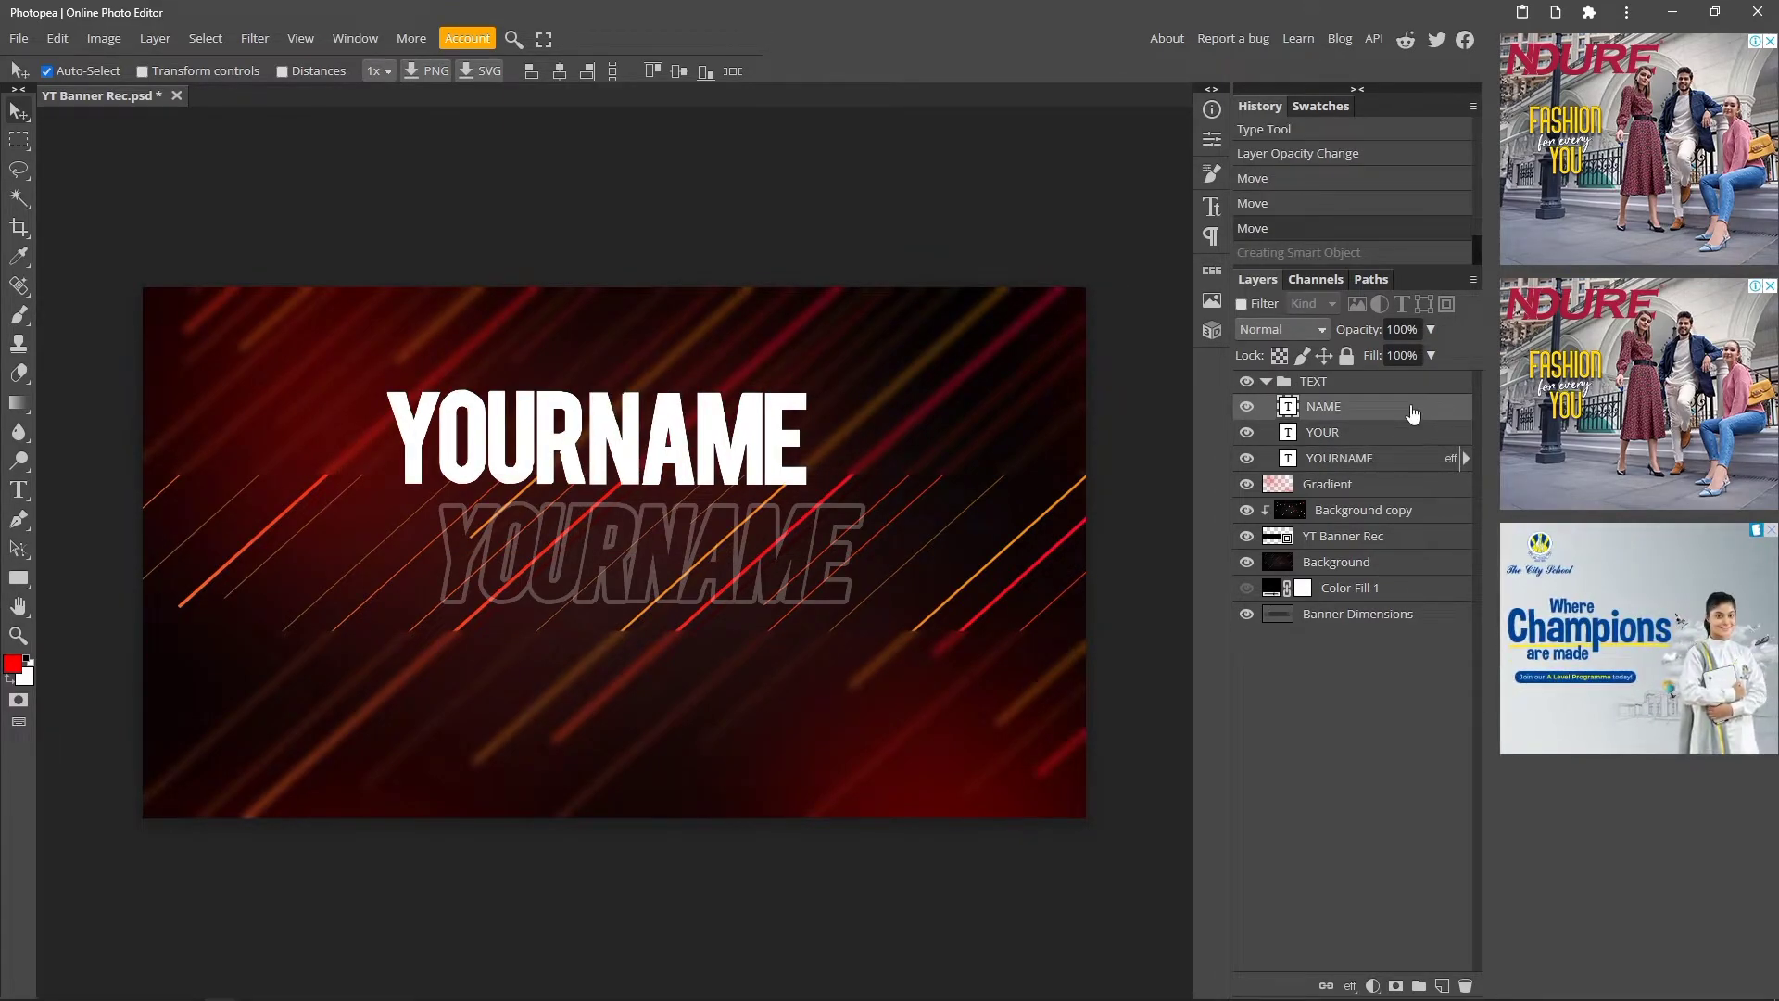
Apply a reversed linear white-to-grey gradient overlay at 90° to the NAME text layer.
double_click(1408, 417)
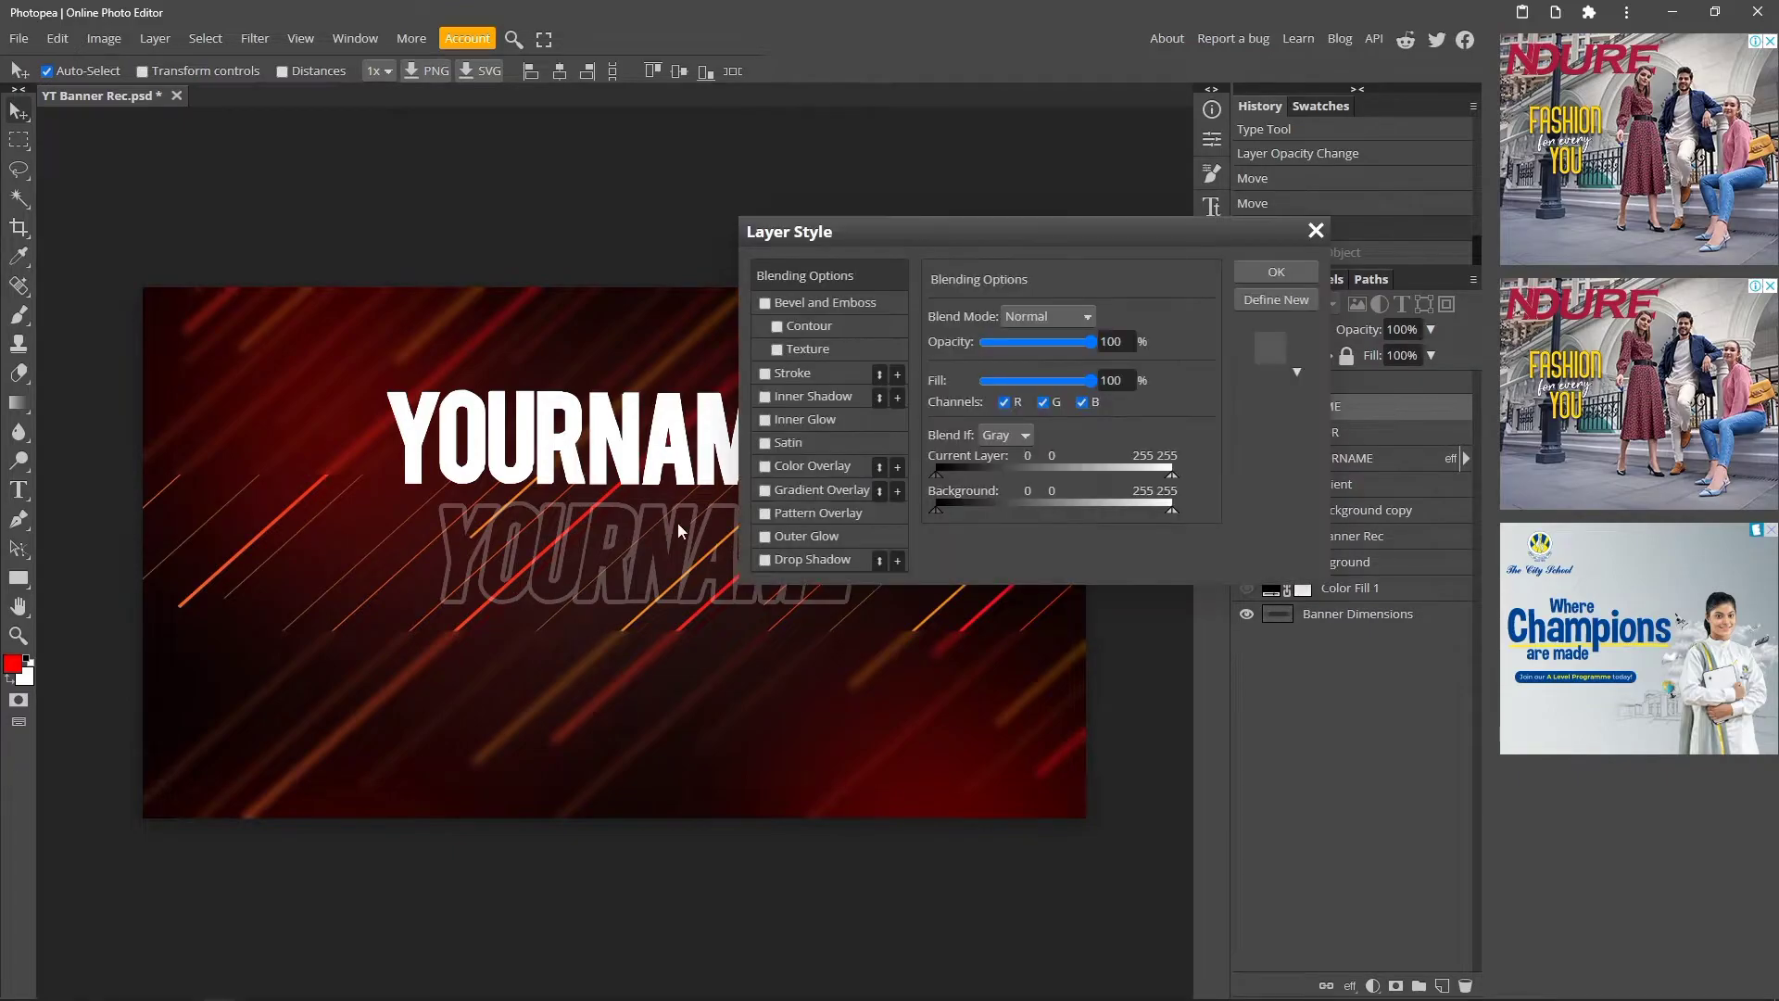
click(802, 497)
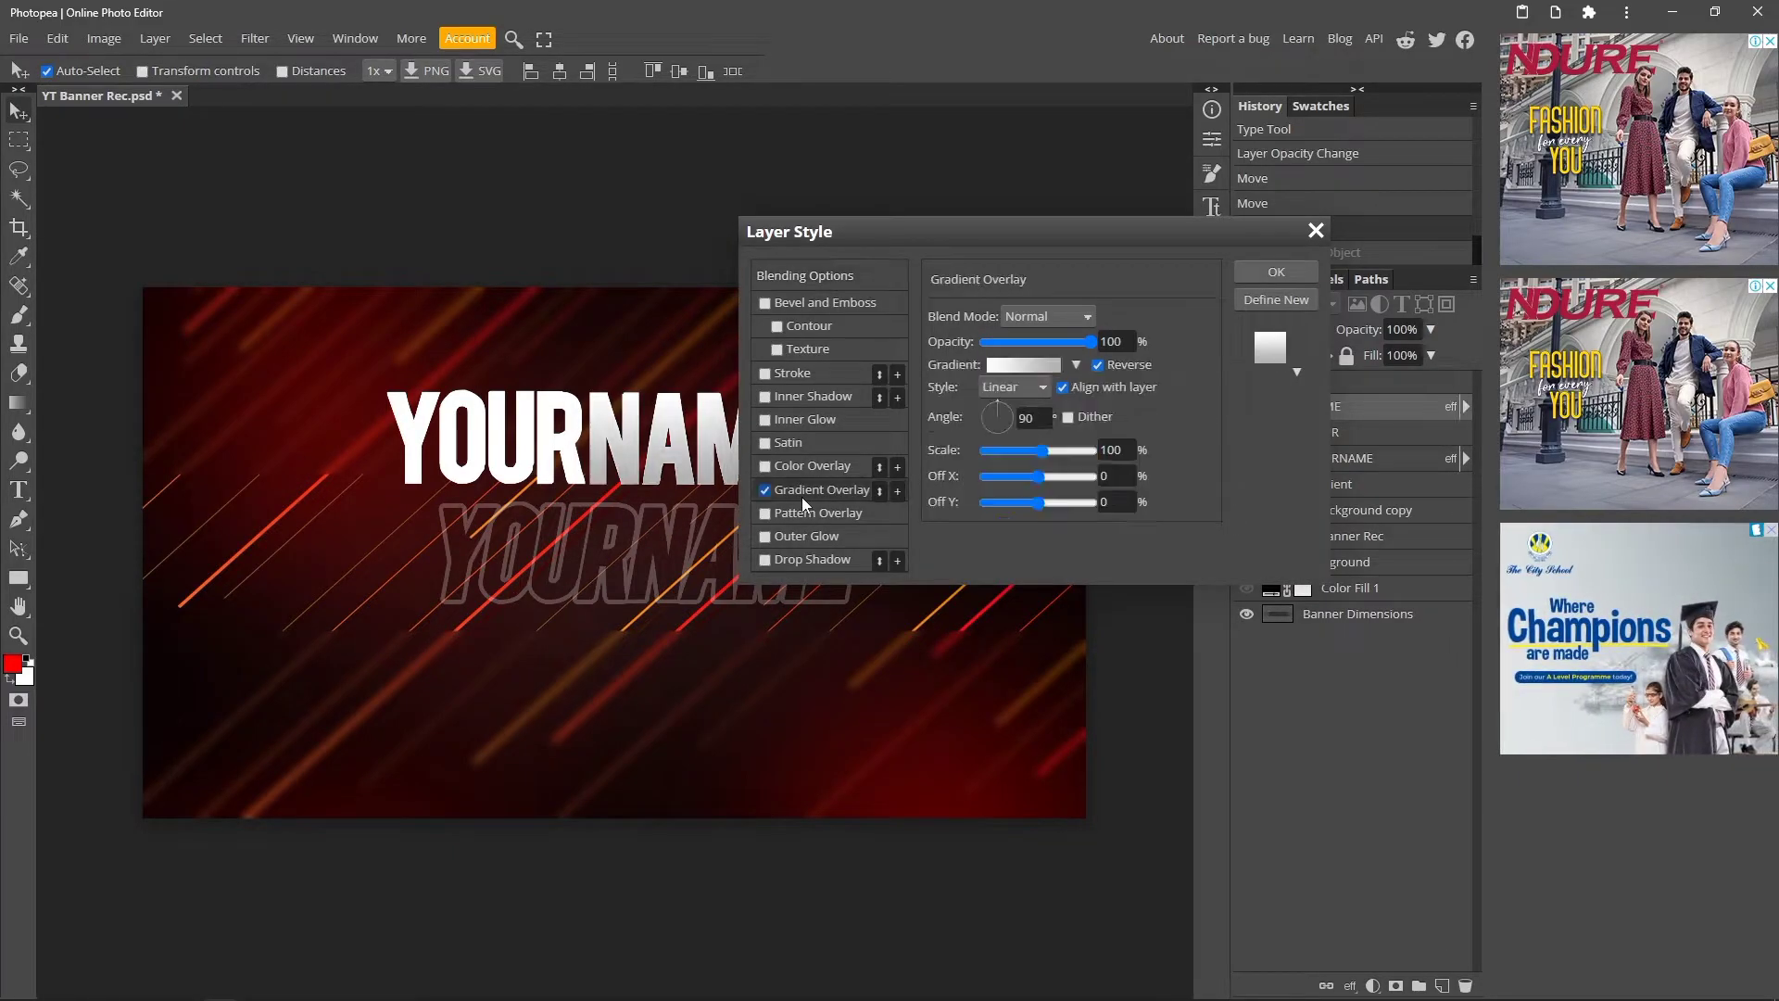
click(1024, 365)
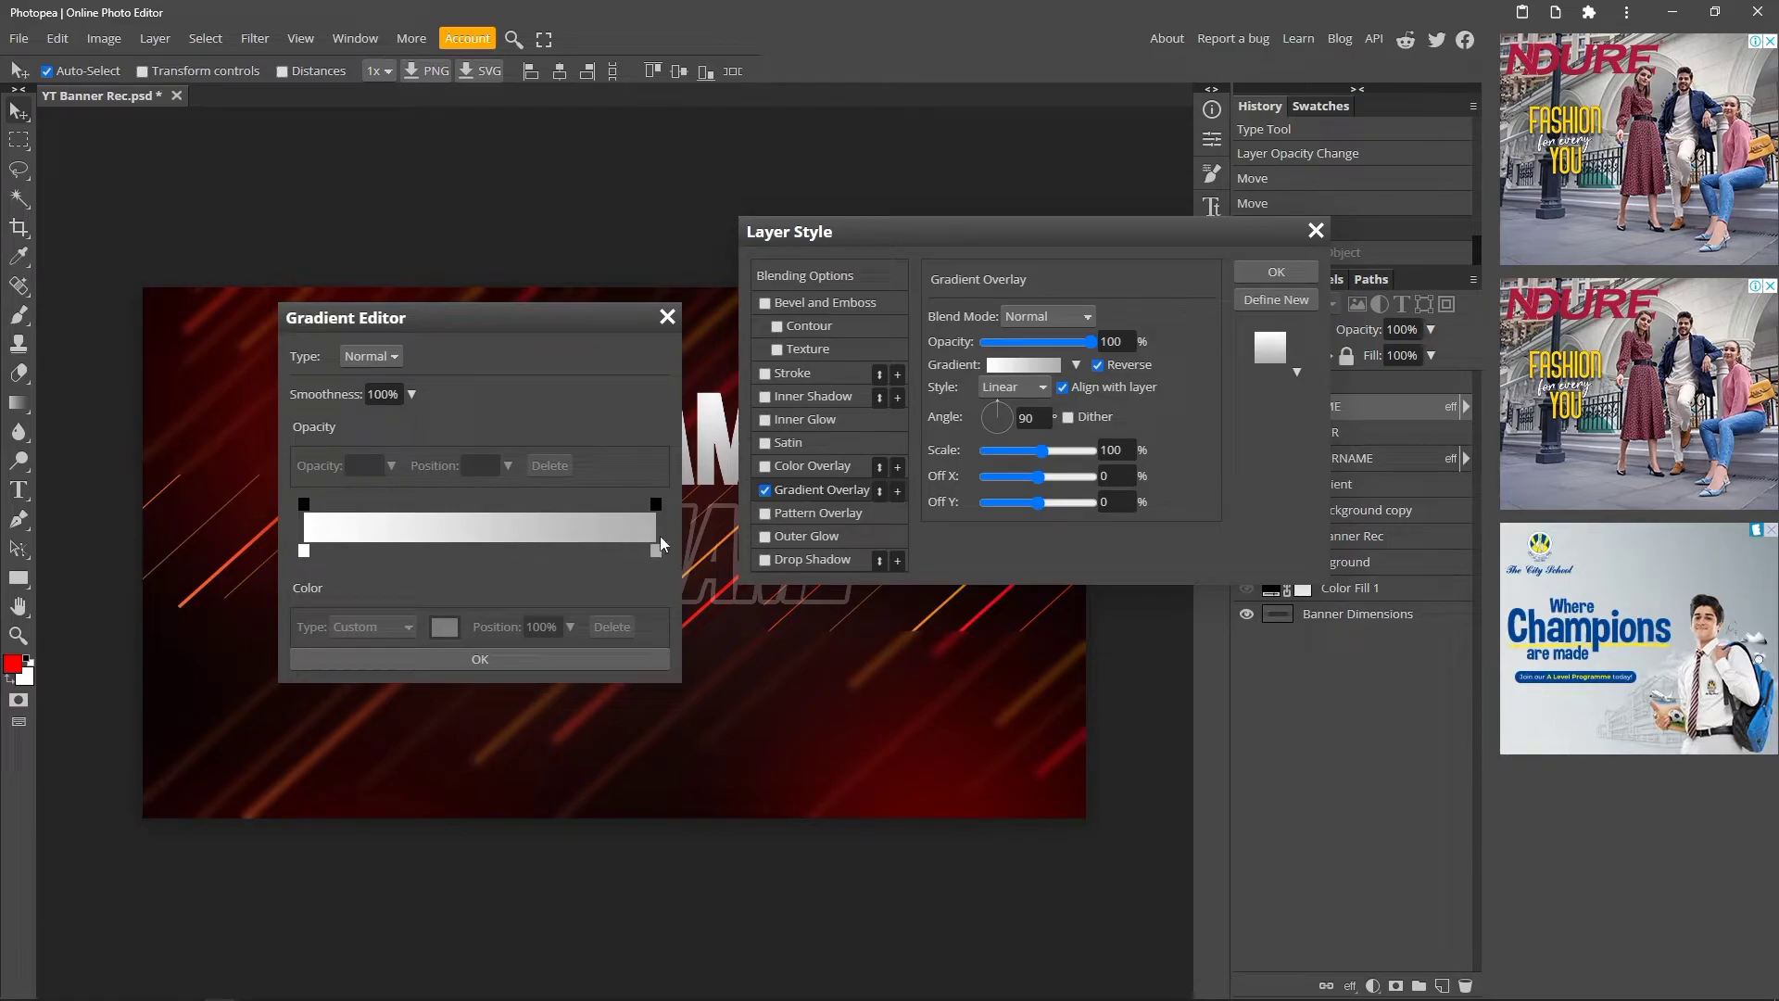
click(553, 657)
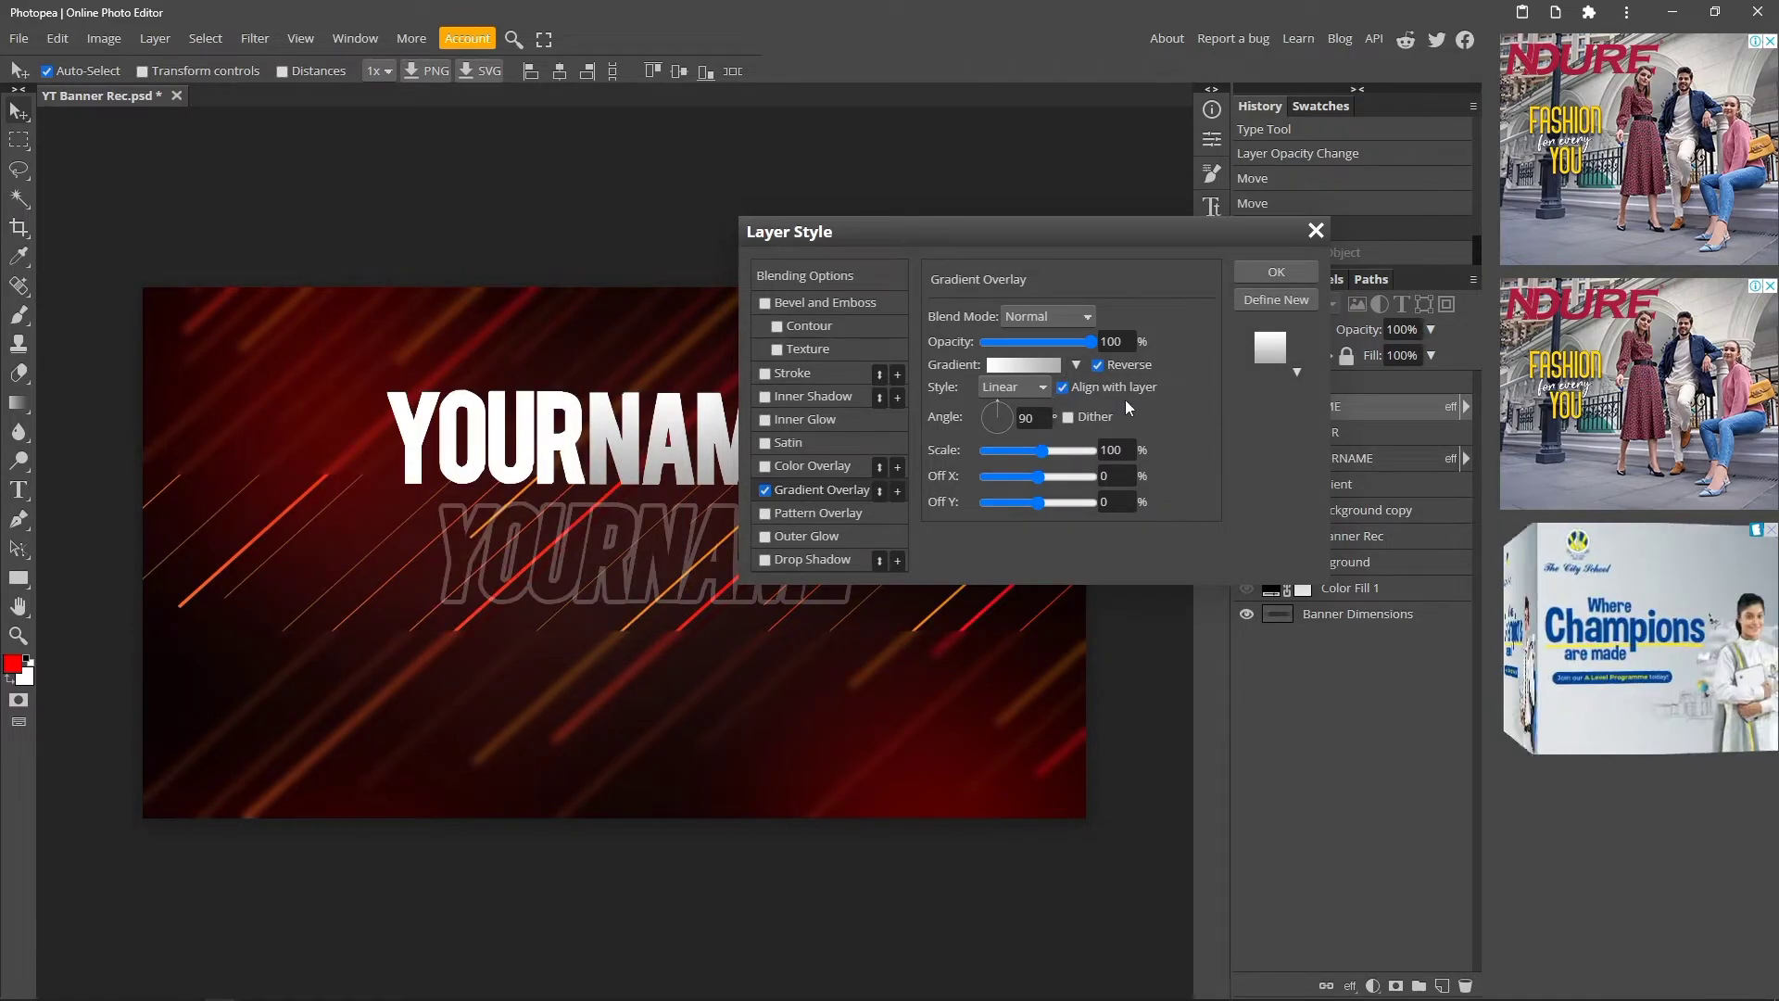
click(1271, 273)
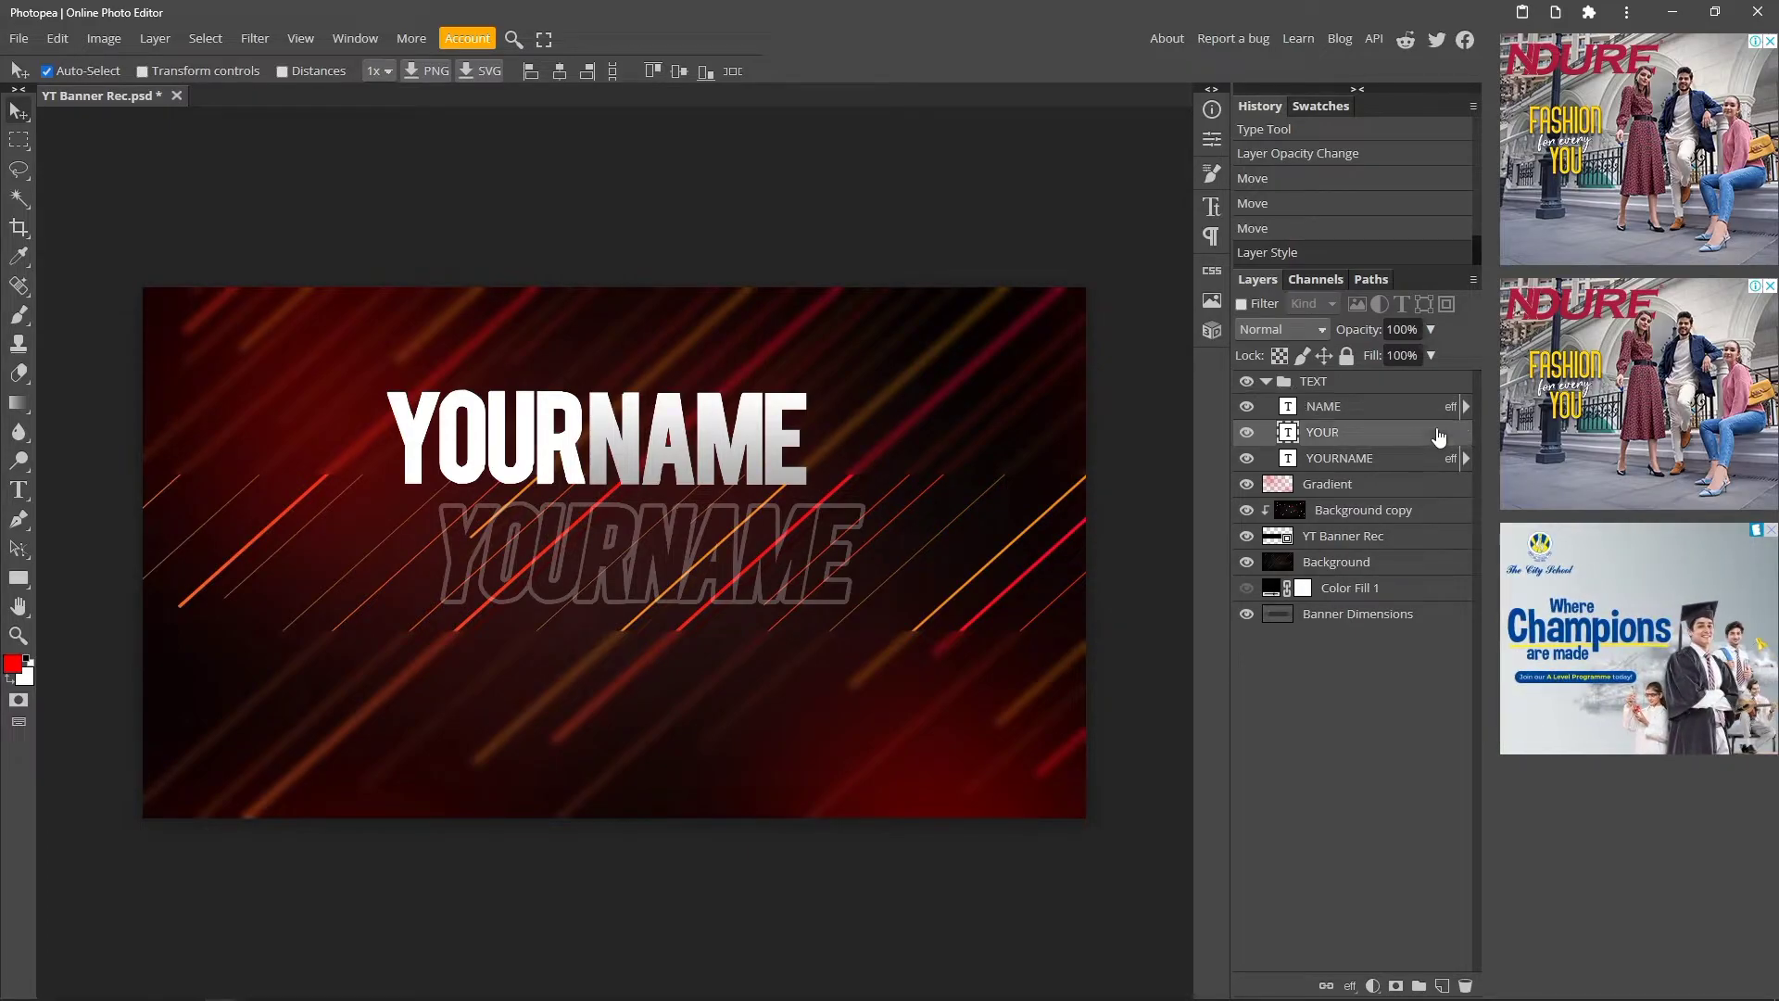
Enable a gradient overlay on the YOUR text layer and set its starting colour stop to pure red.
click(726, 496)
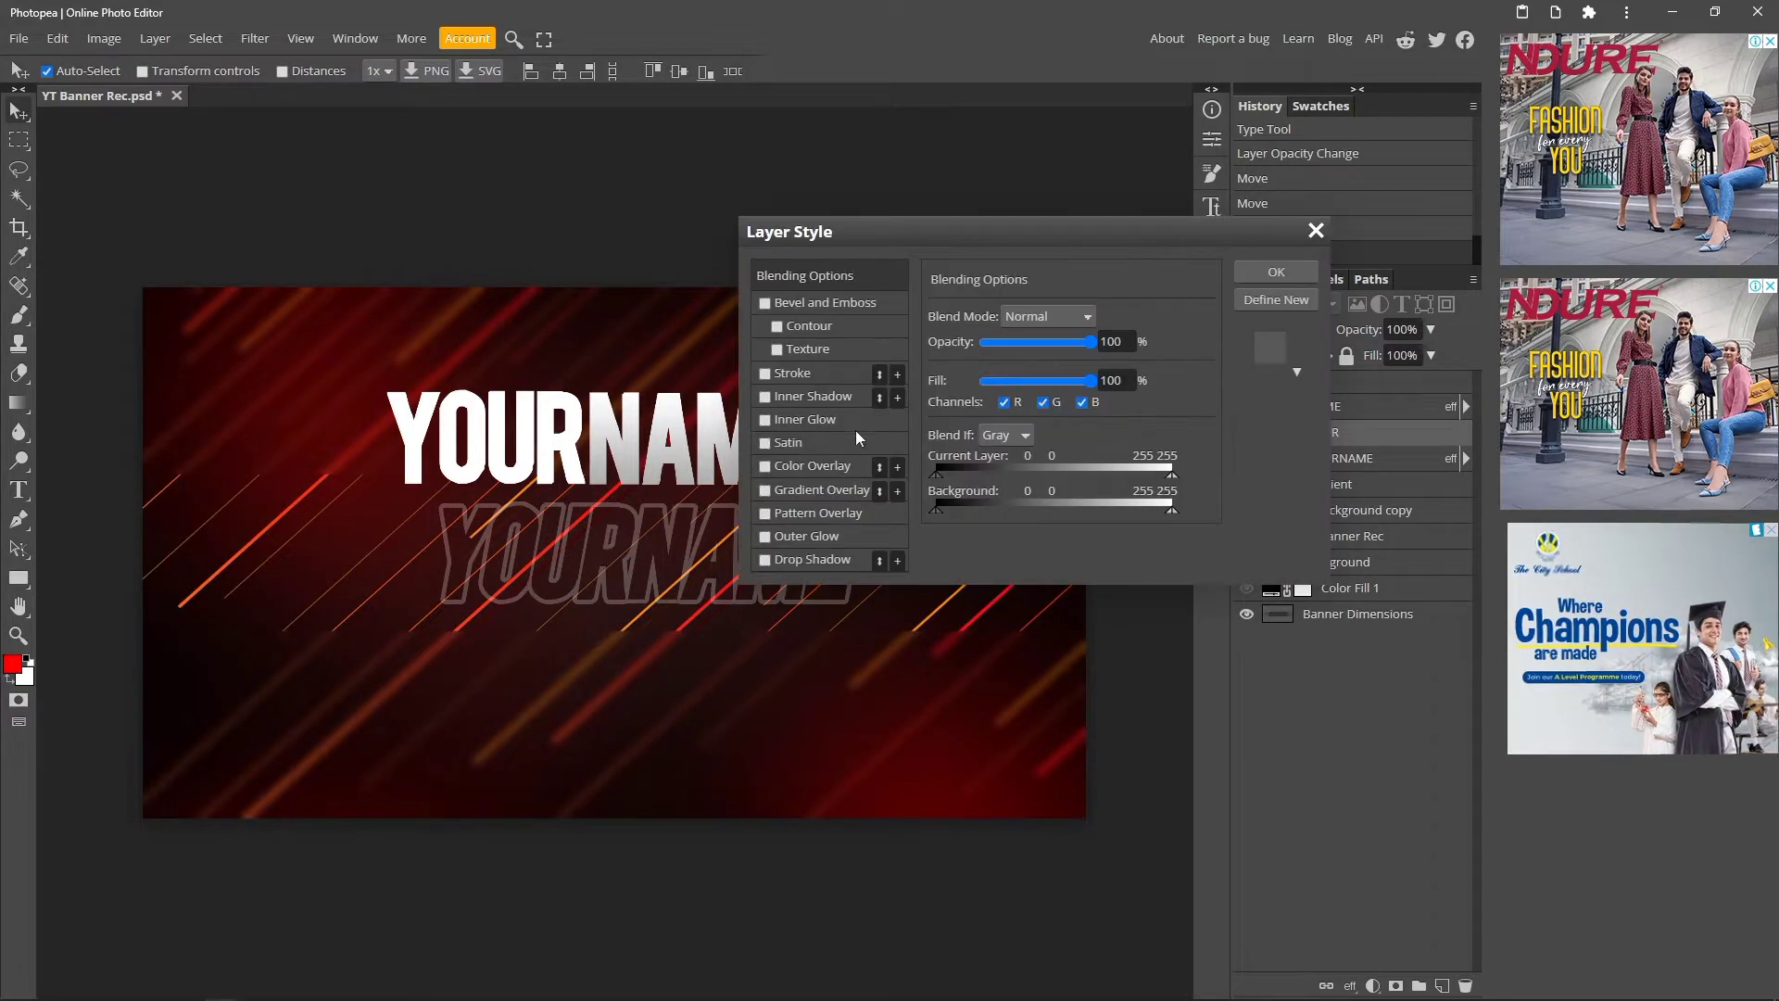
click(822, 489)
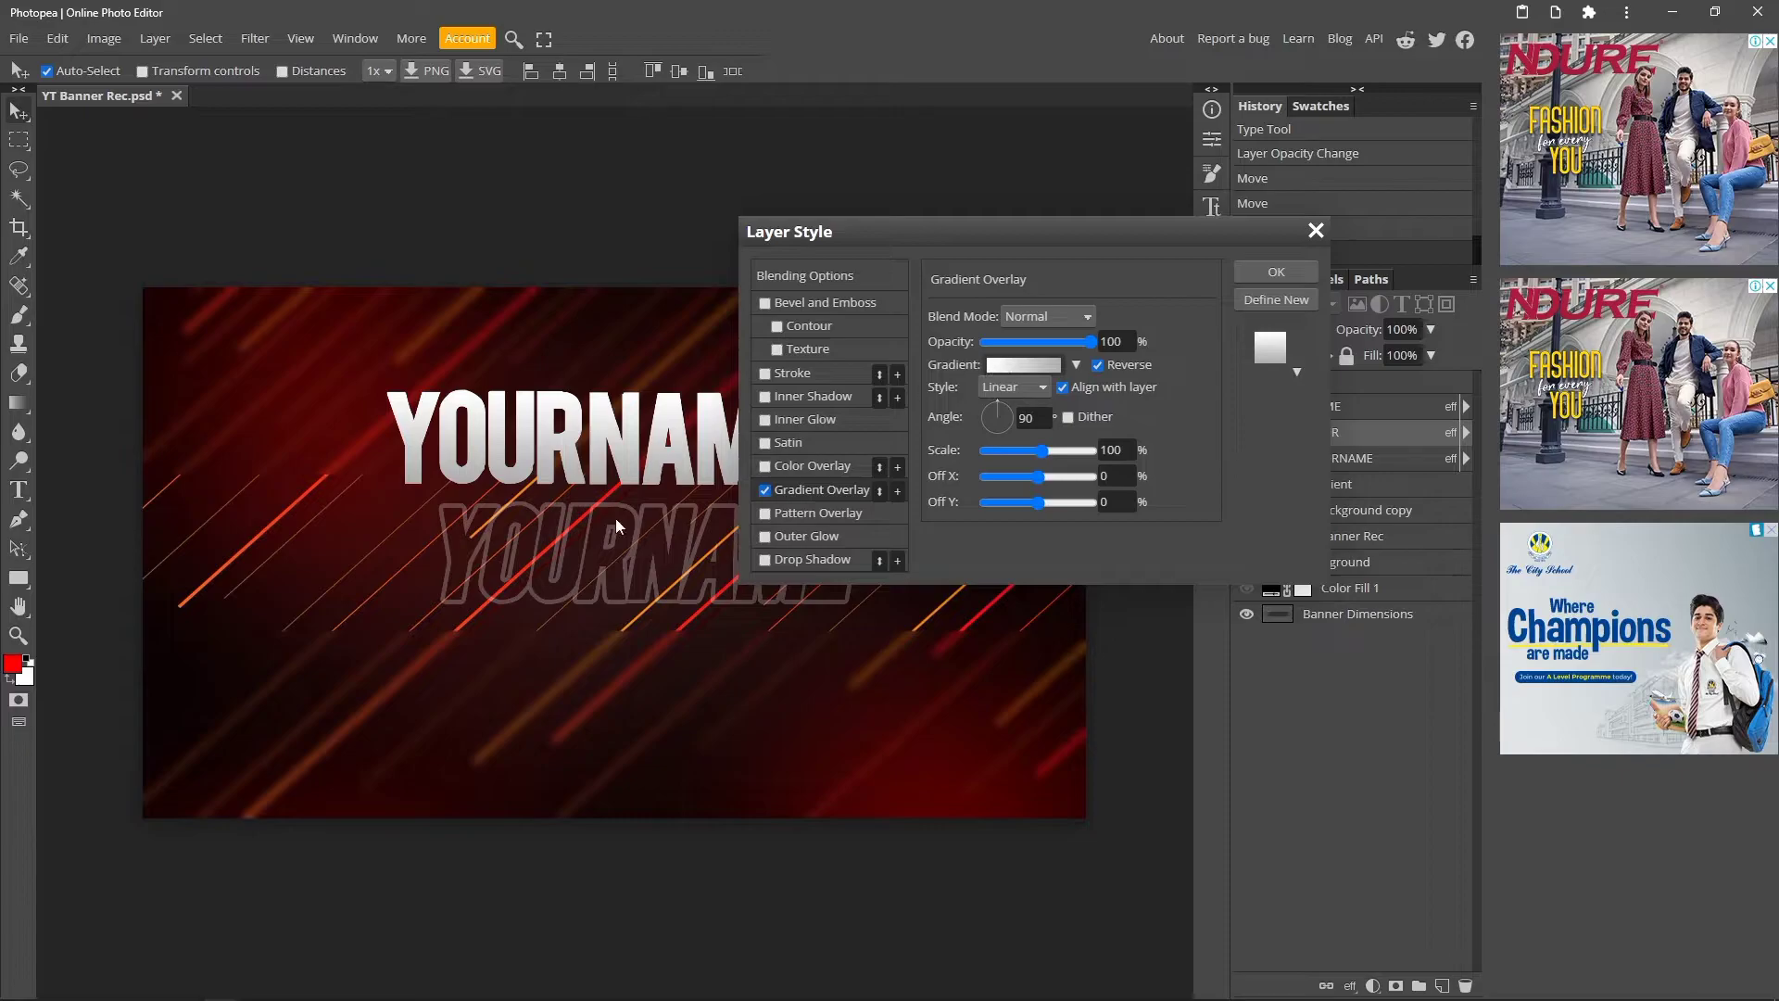
click(1023, 364)
click(304, 552)
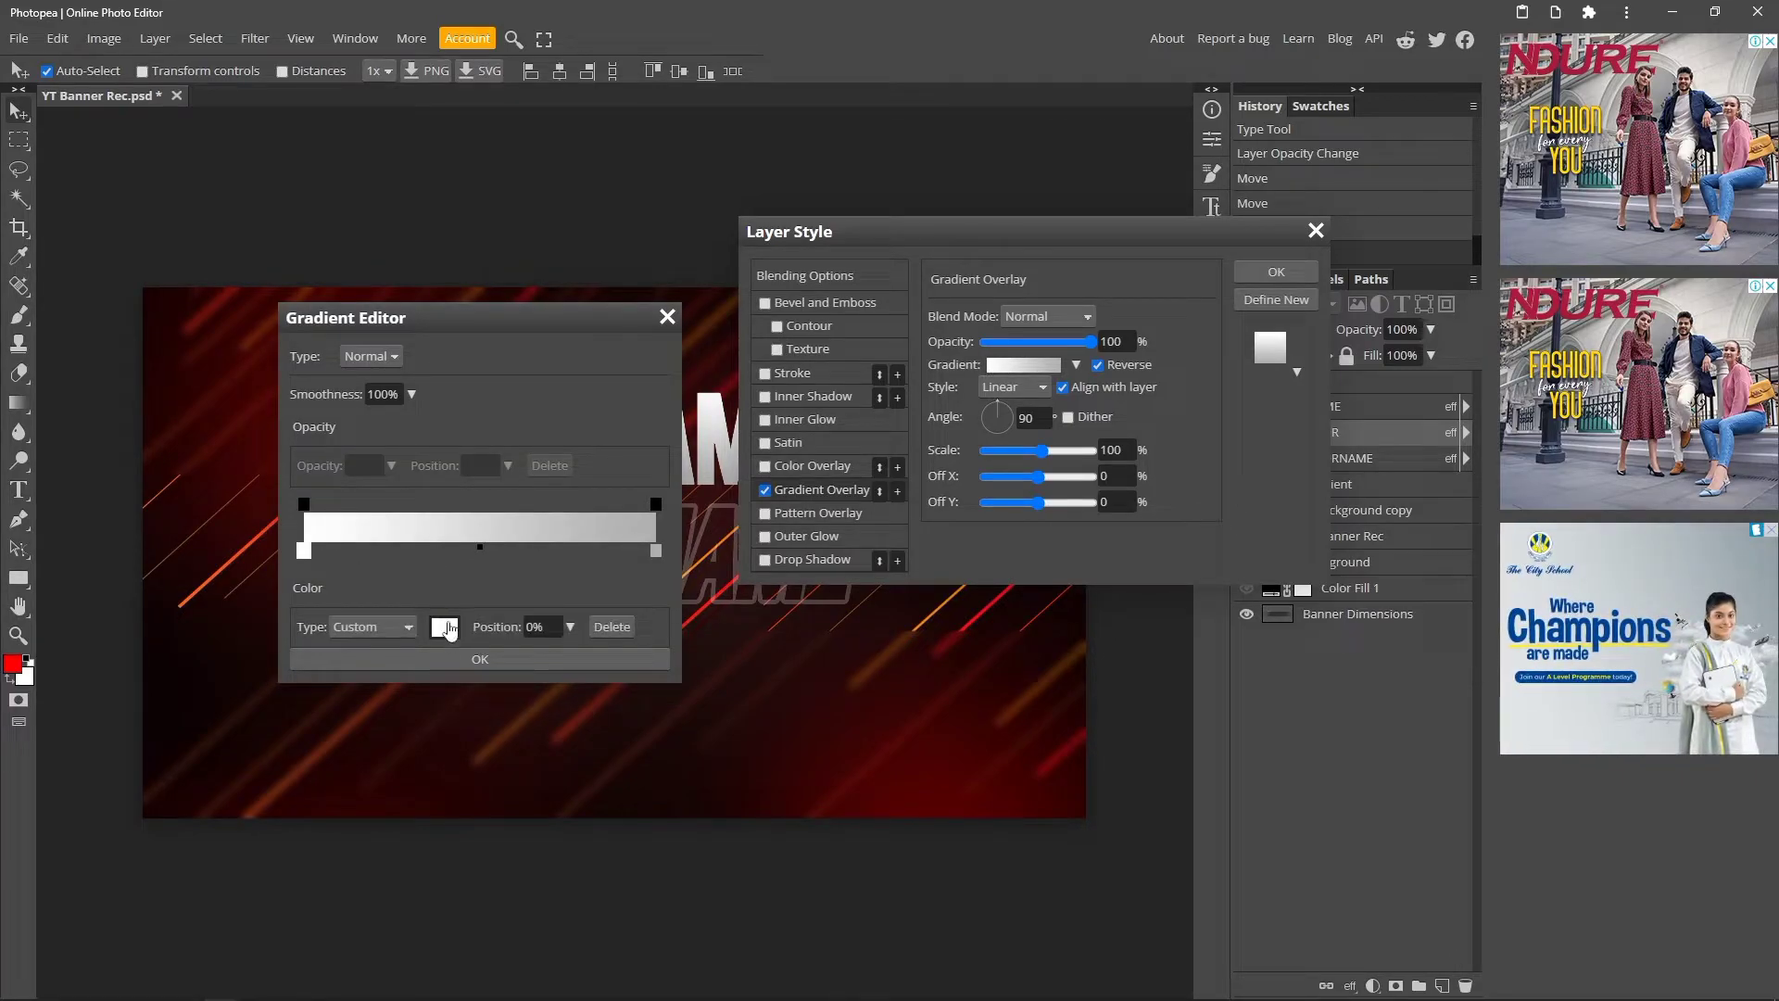
click(446, 625)
click(408, 404)
click(443, 431)
Set the end colour stop of YOUR's gradient overlay to dark red ba0000 and turn off Reverse.
click(656, 551)
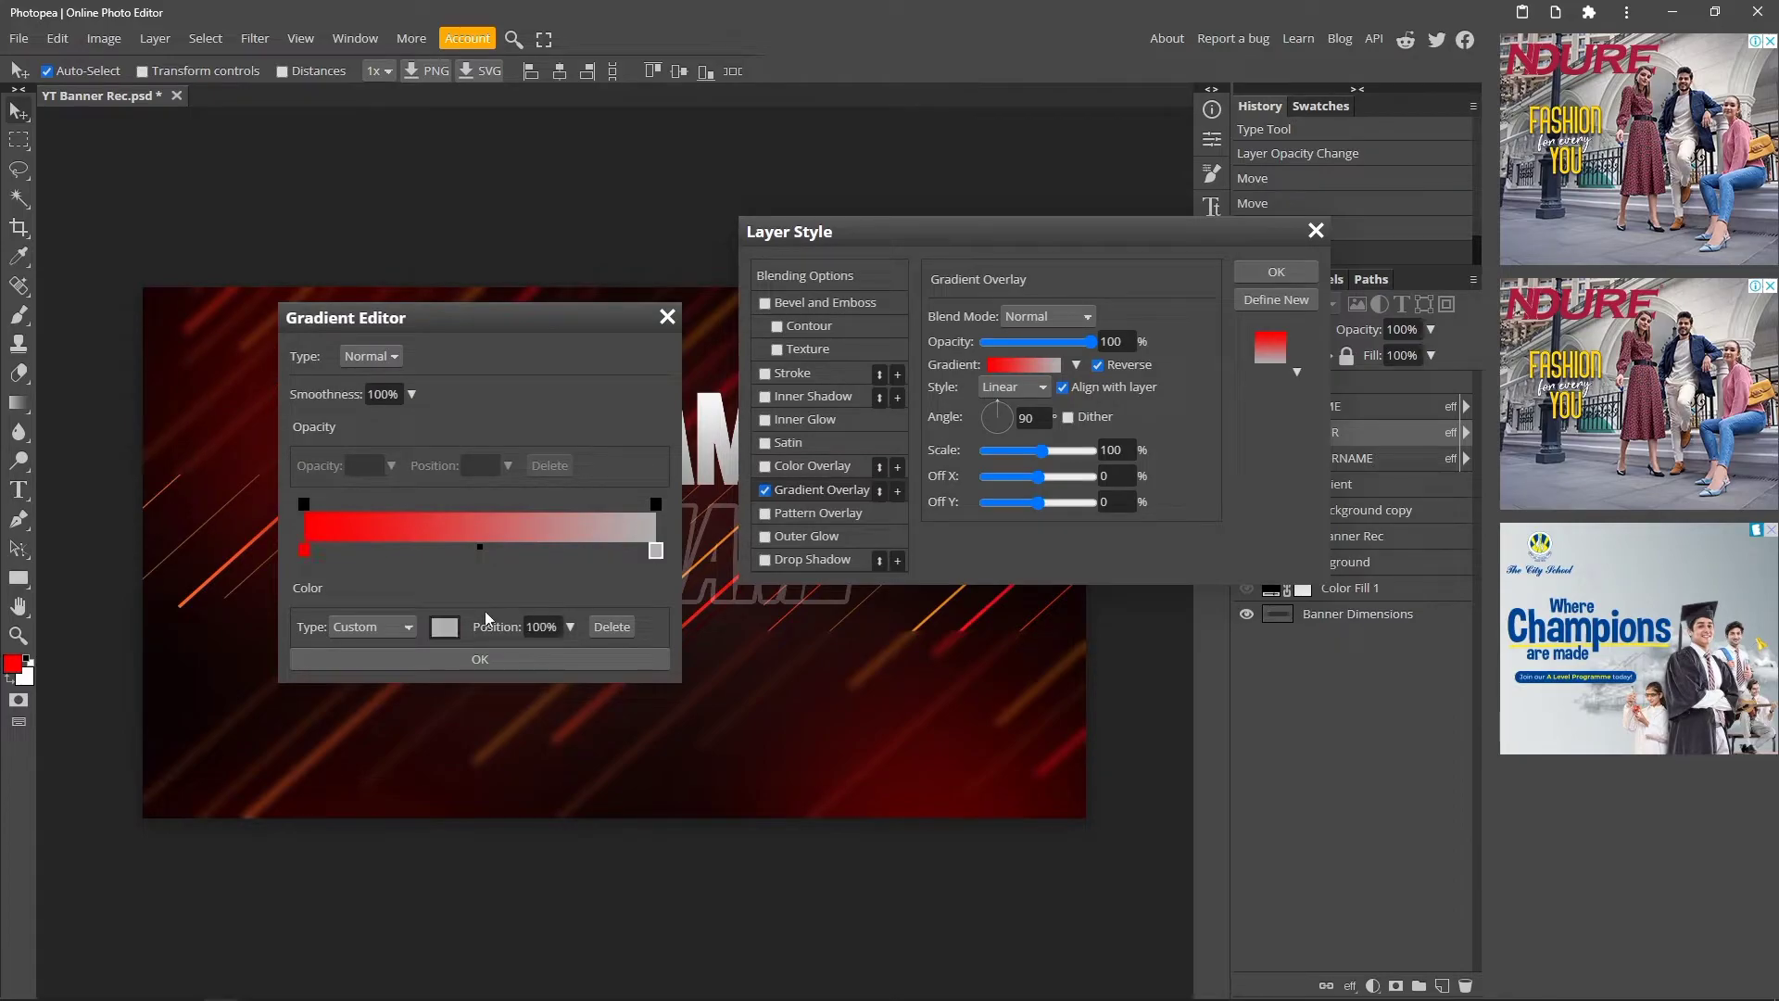
click(445, 627)
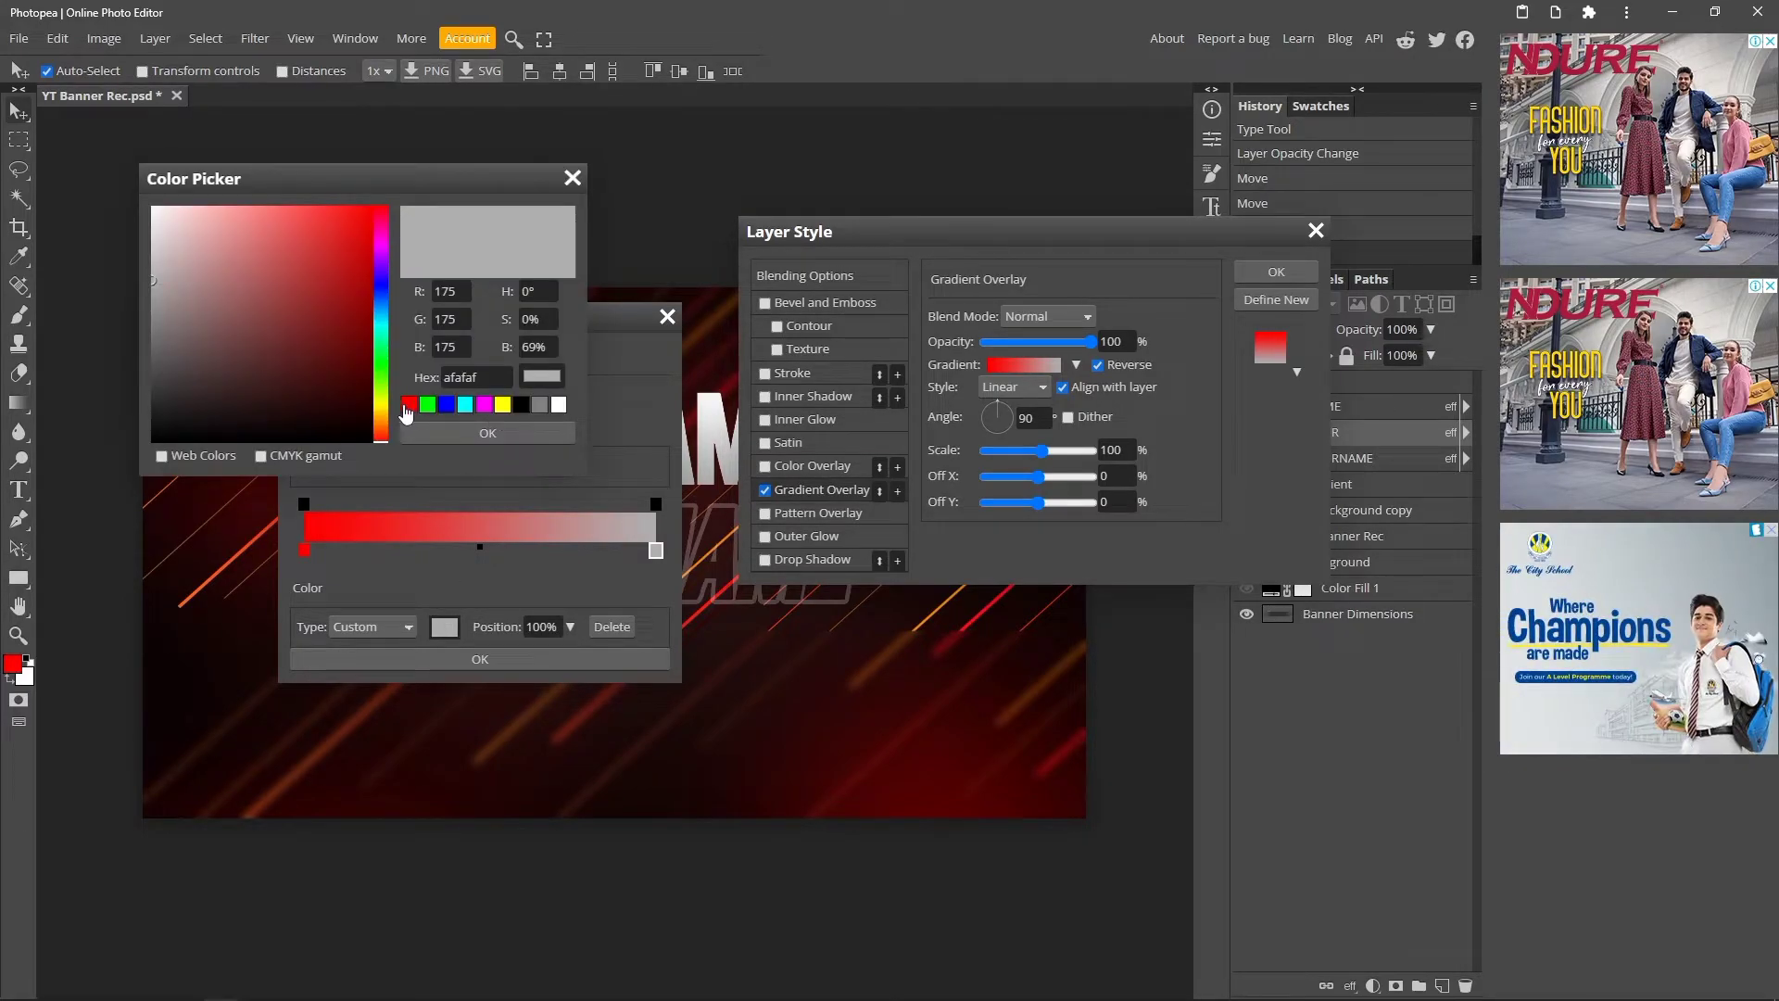
click(409, 404)
click(371, 253)
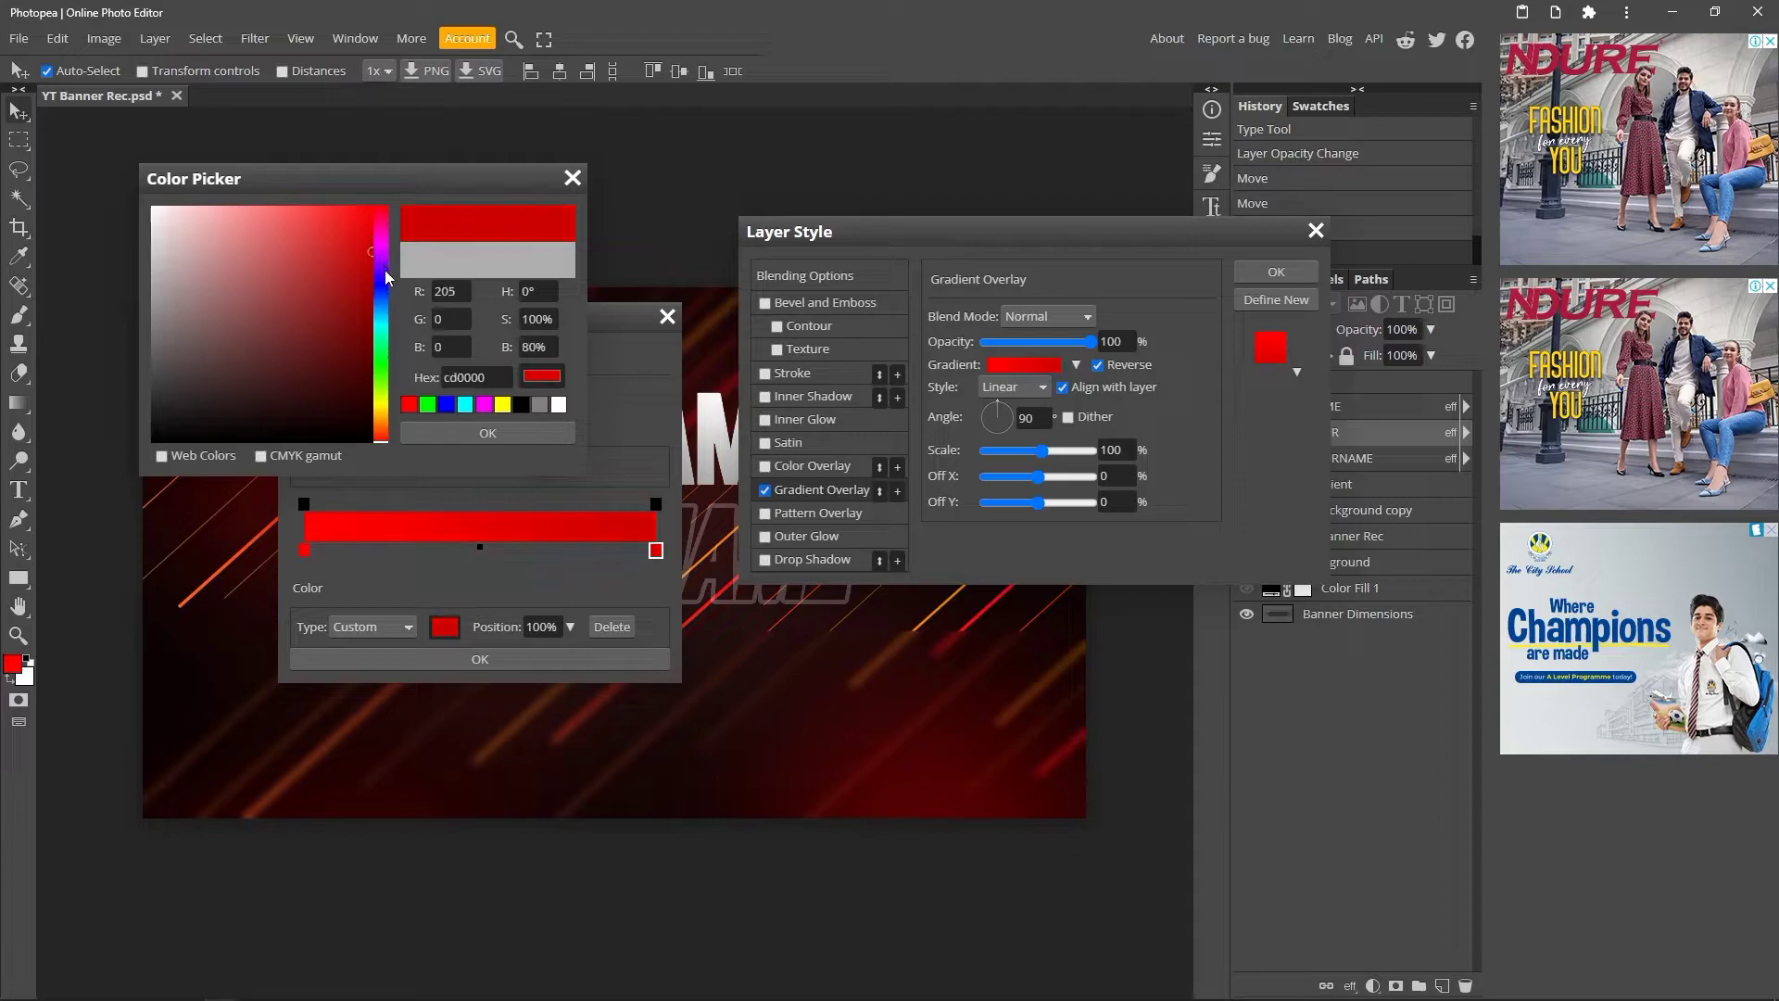
drag(384, 272, 385, 272)
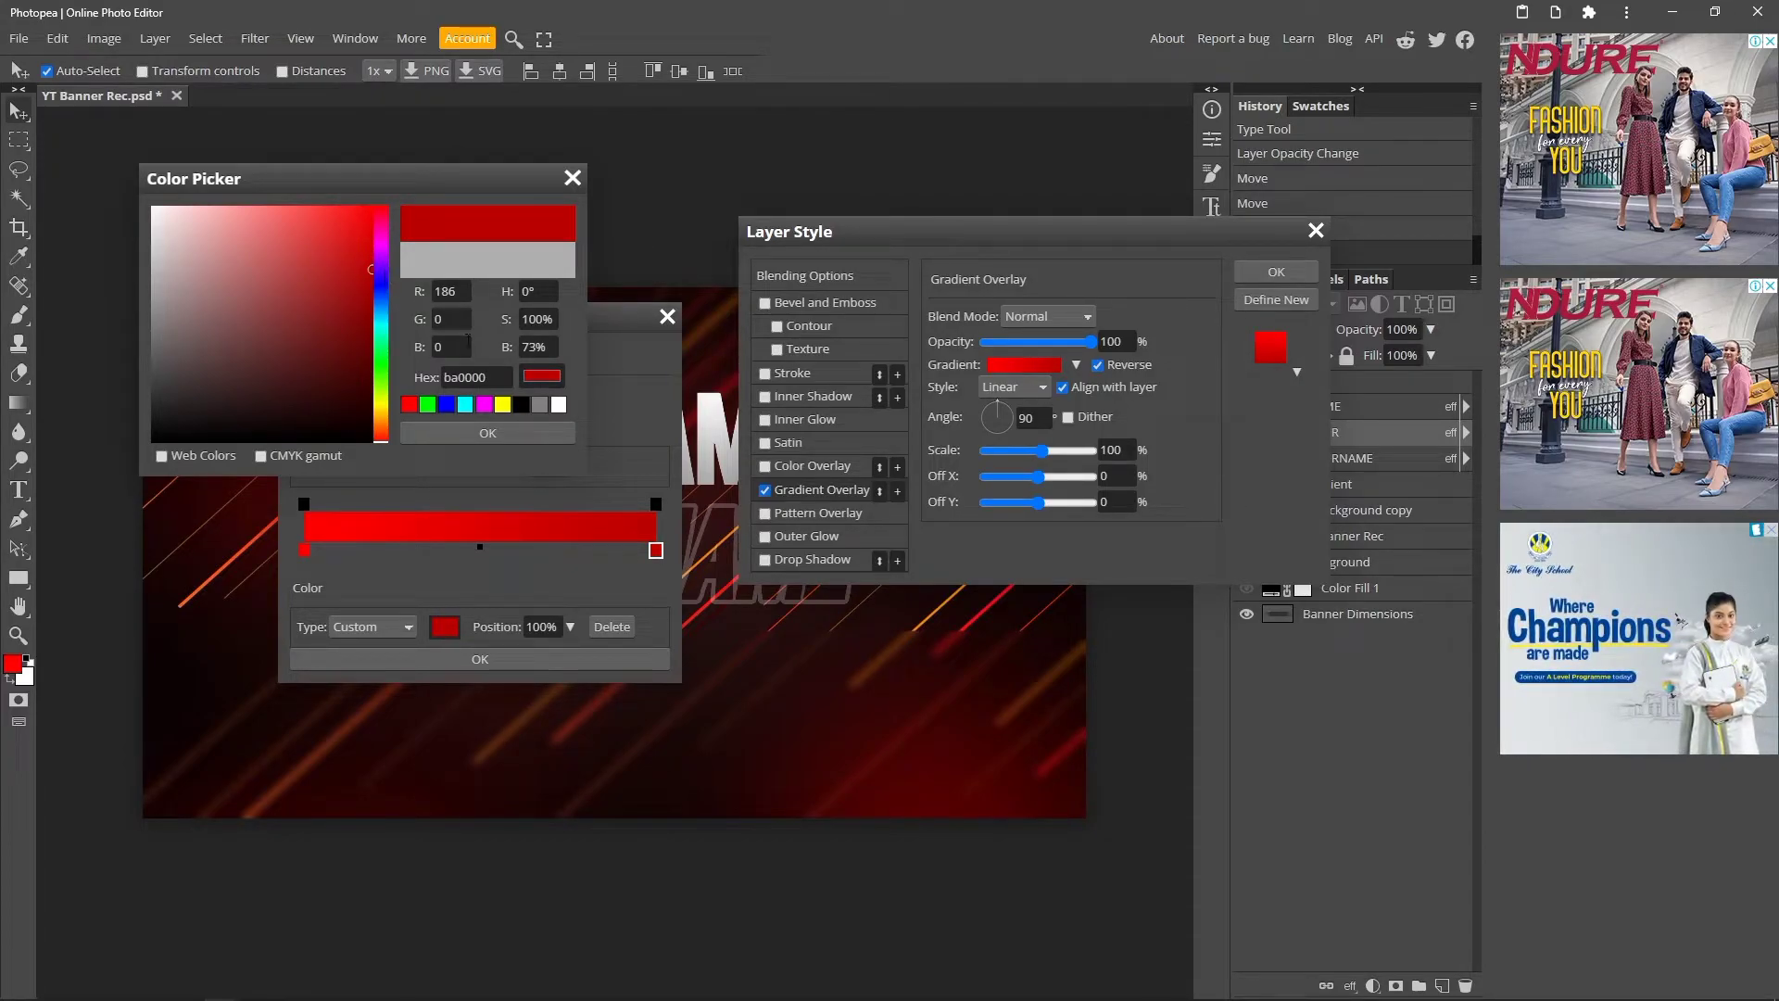
click(501, 434)
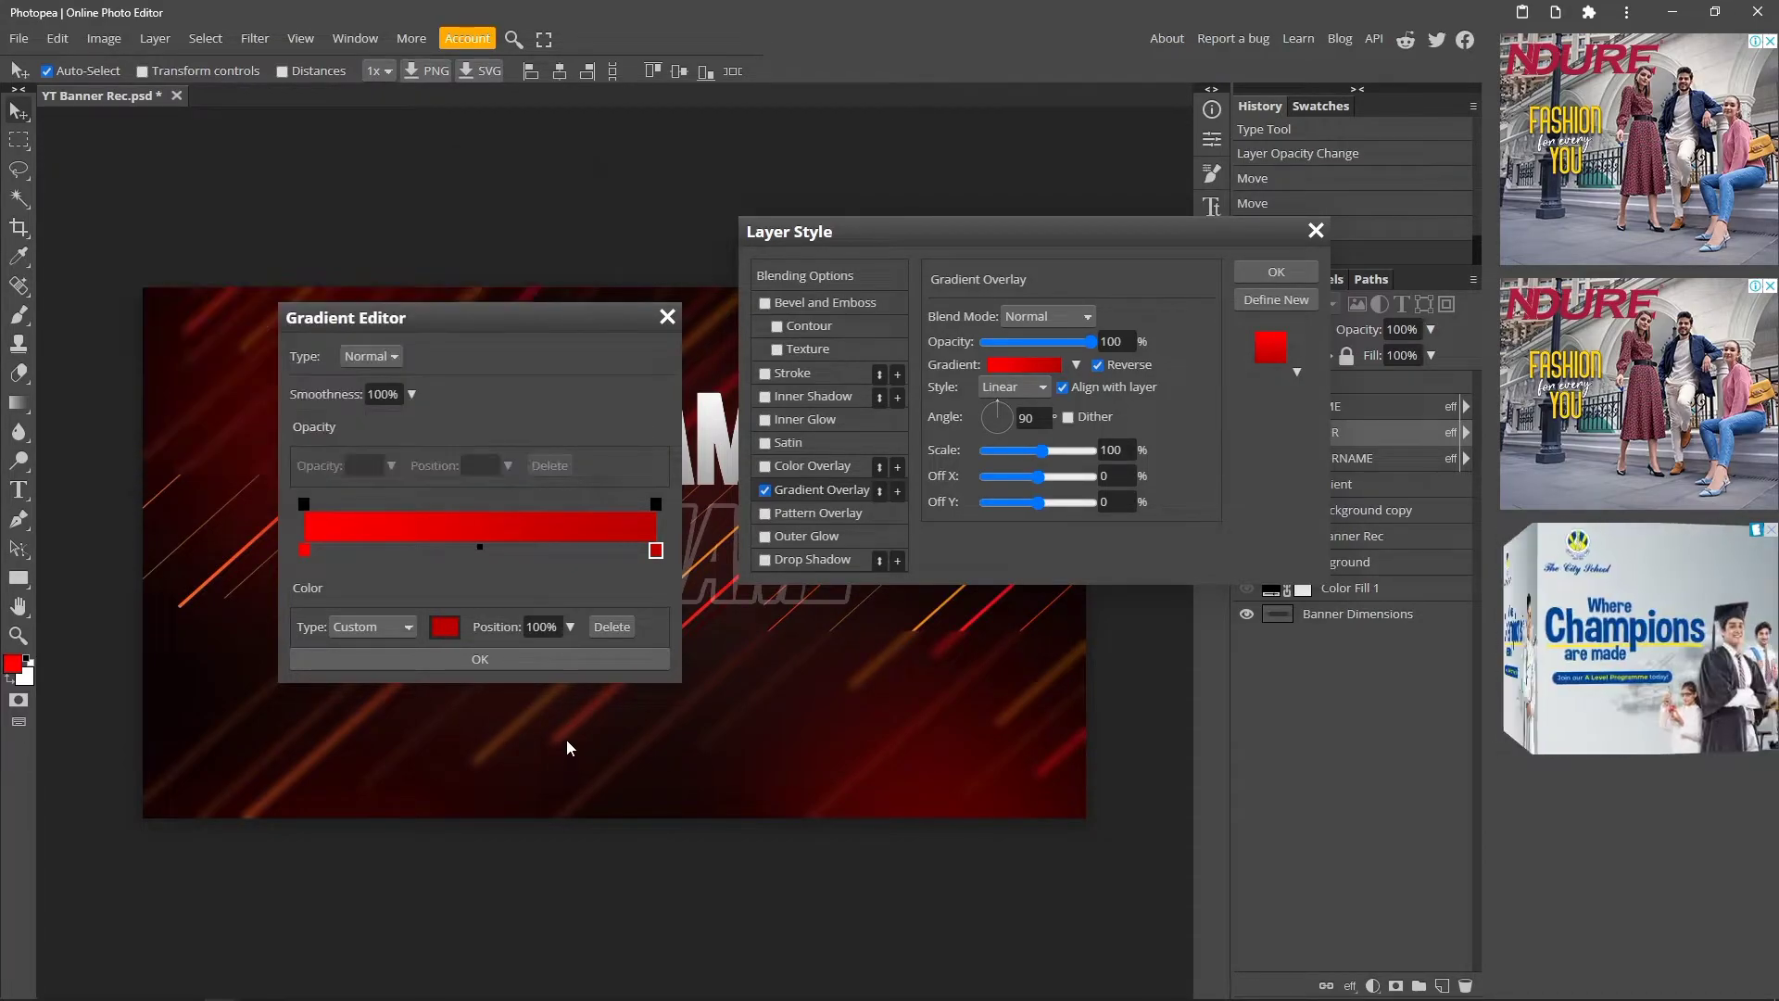
click(564, 659)
click(1099, 364)
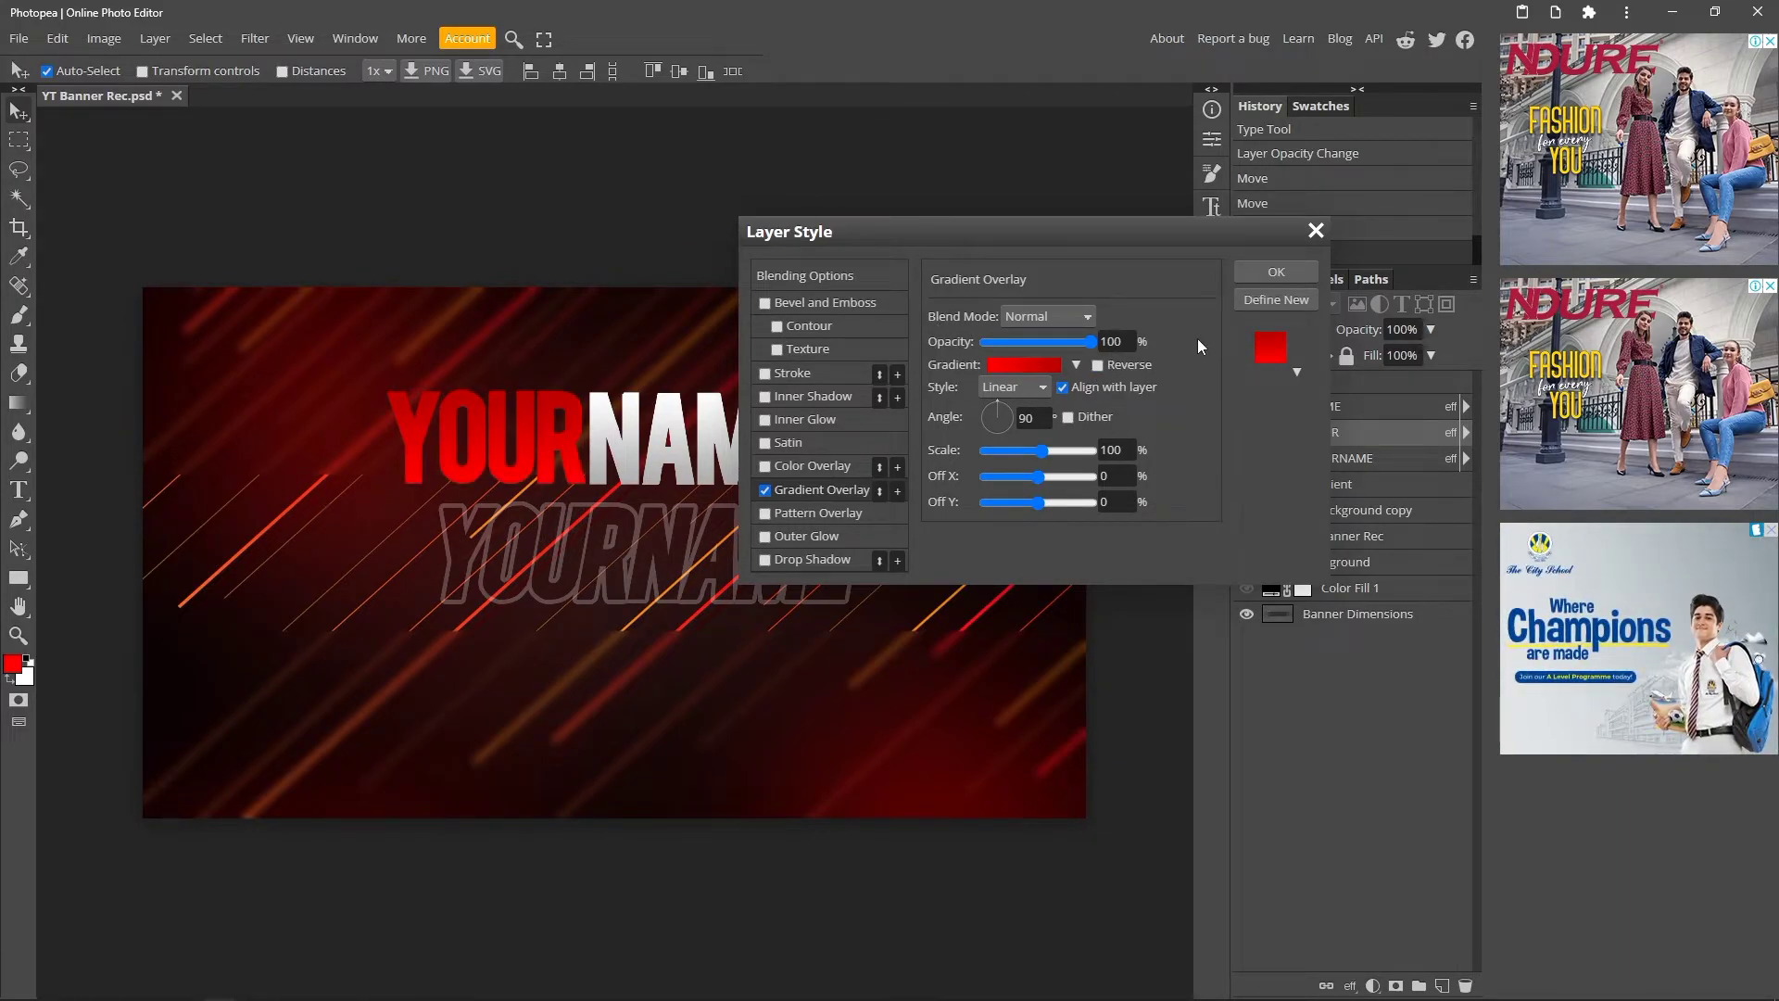
click(1251, 272)
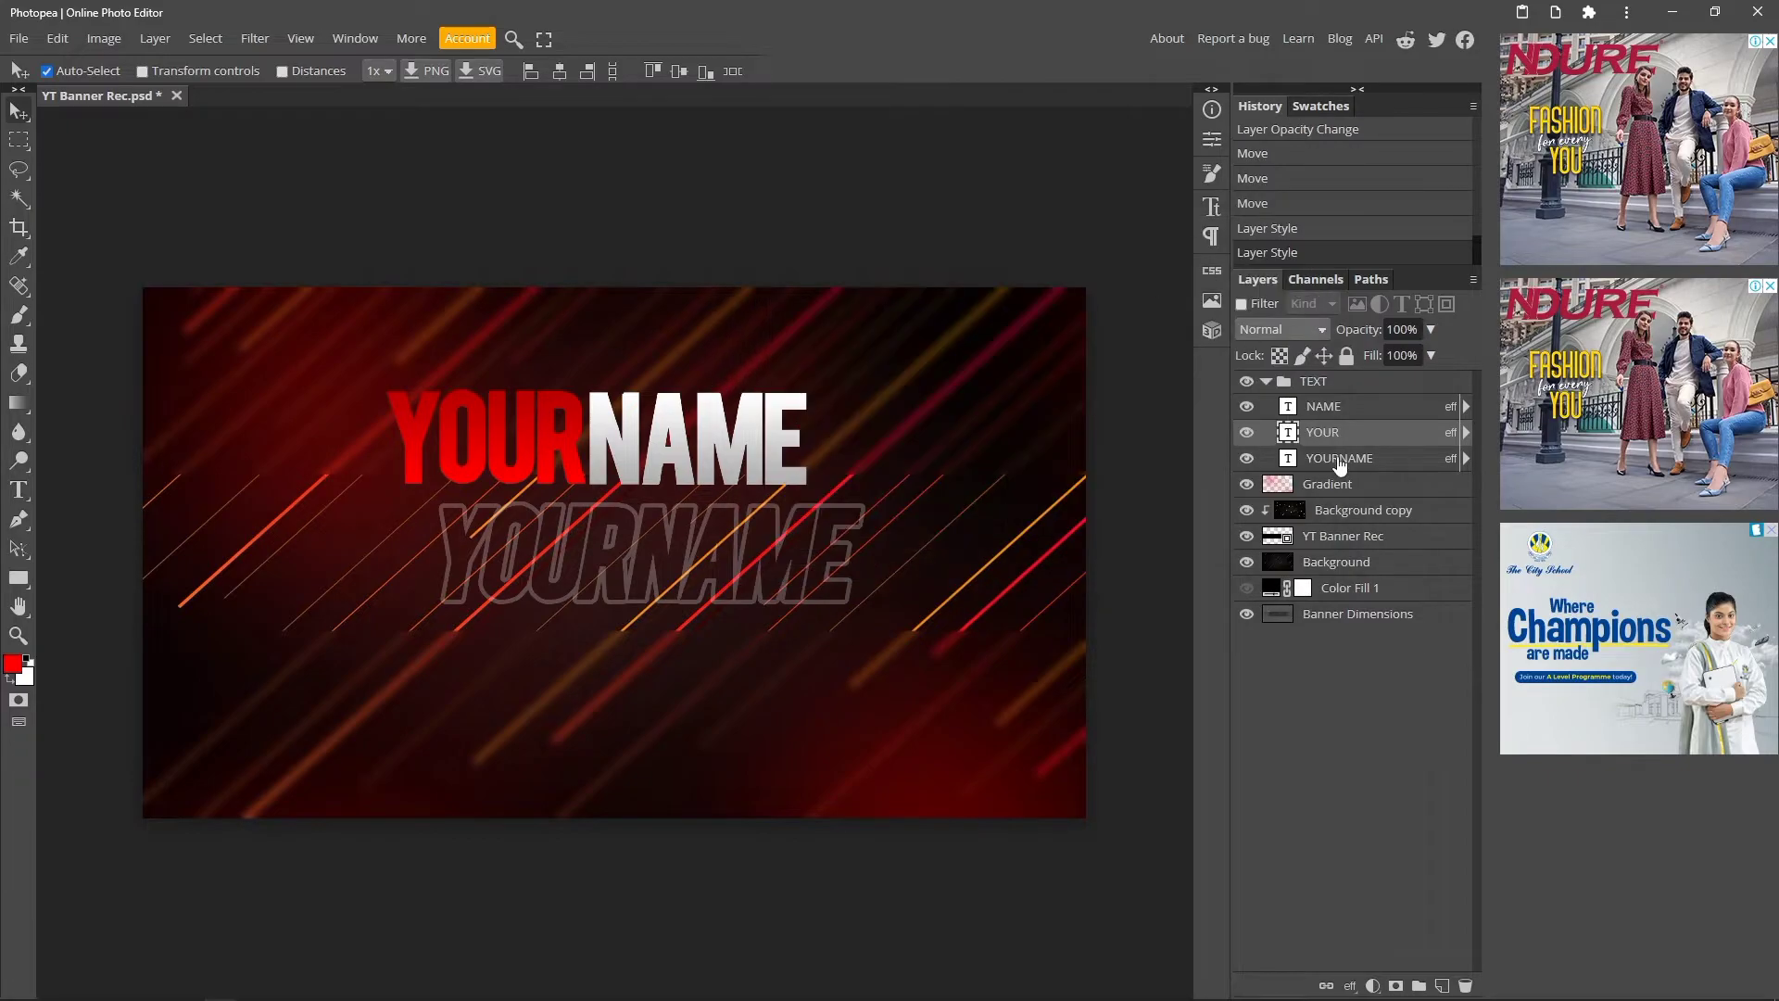
Reduce the font size of the red YOUR text to 344 px.
click(17, 493)
double_click(483, 435)
drag(243, 70, 215, 76)
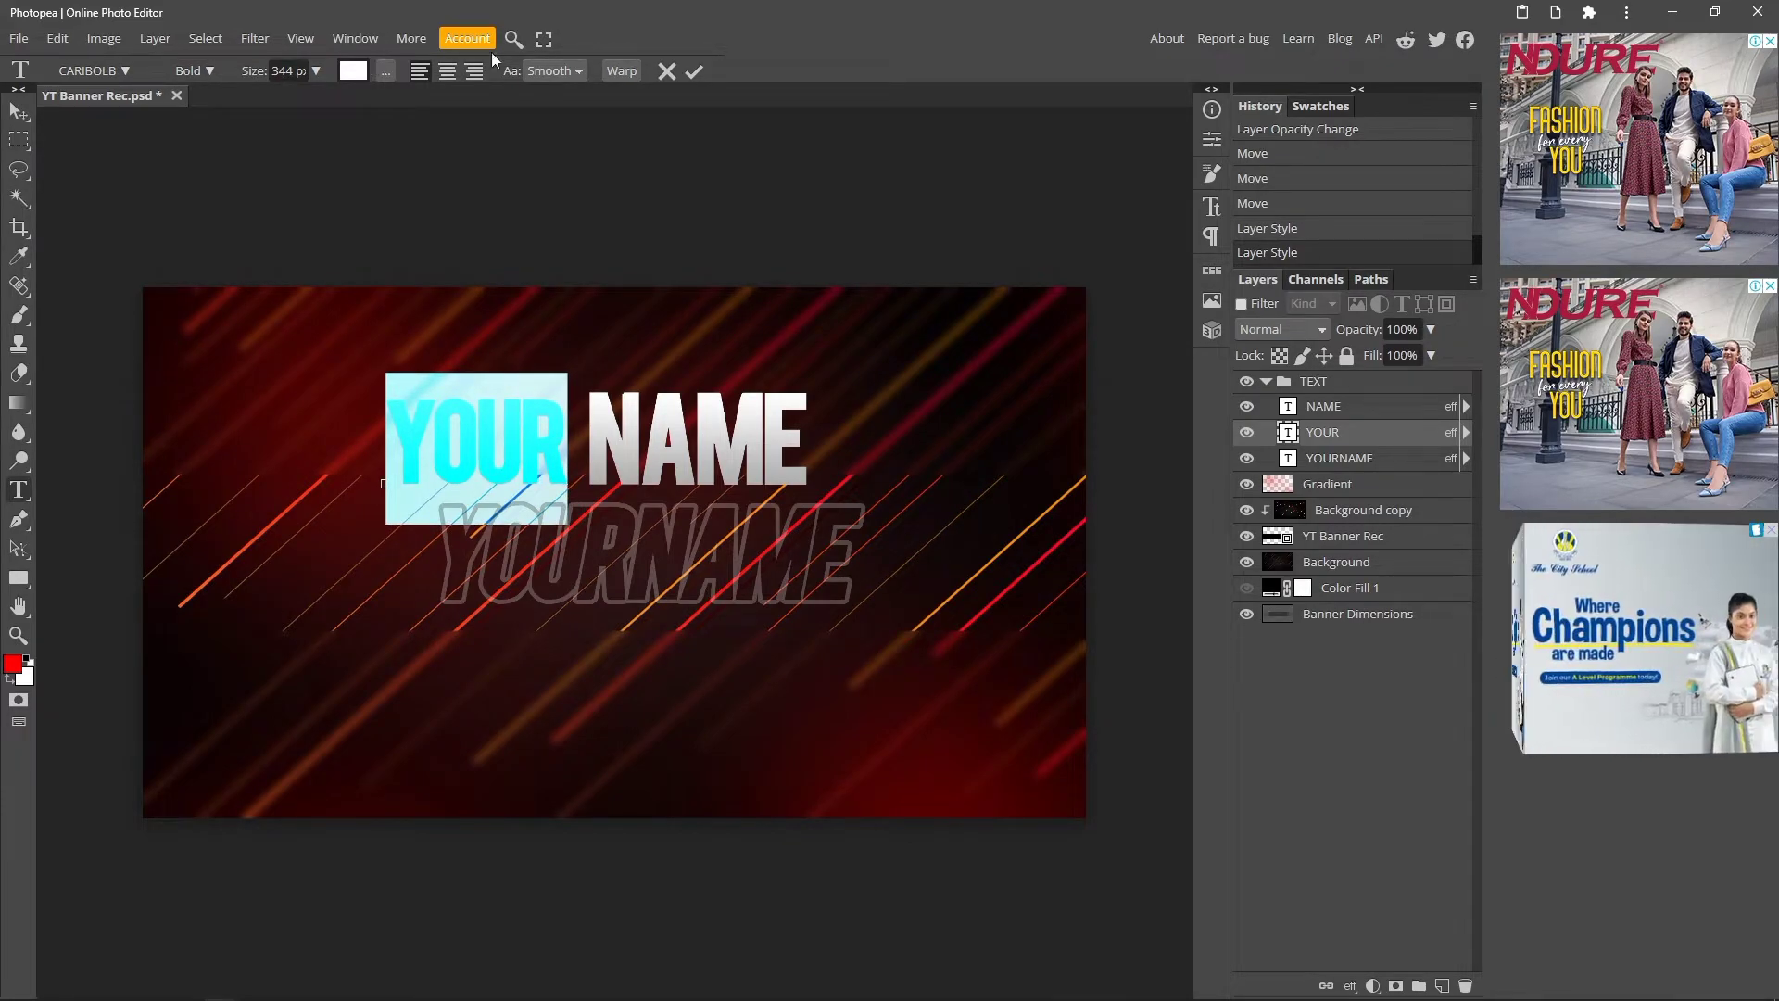
click(695, 71)
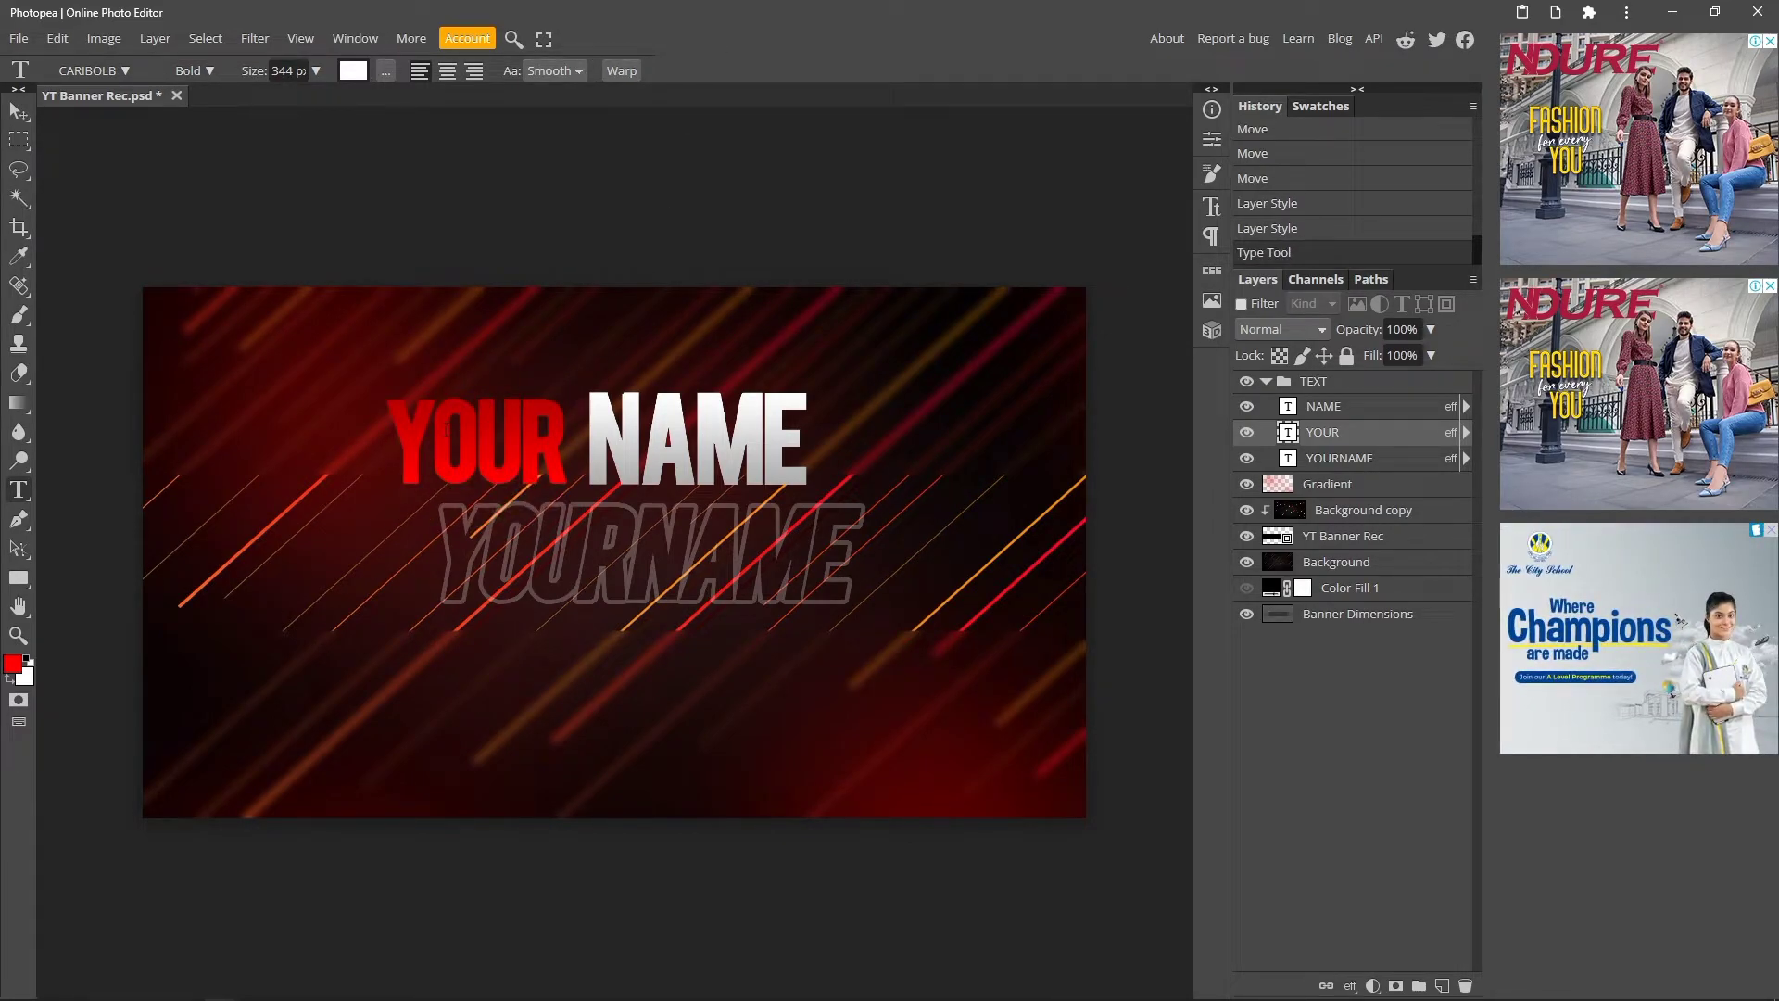
Move the red YOUR and white NAME texts side by side over the outlined YOURNAME text.
key(v)
drag(515, 447, 604, 562)
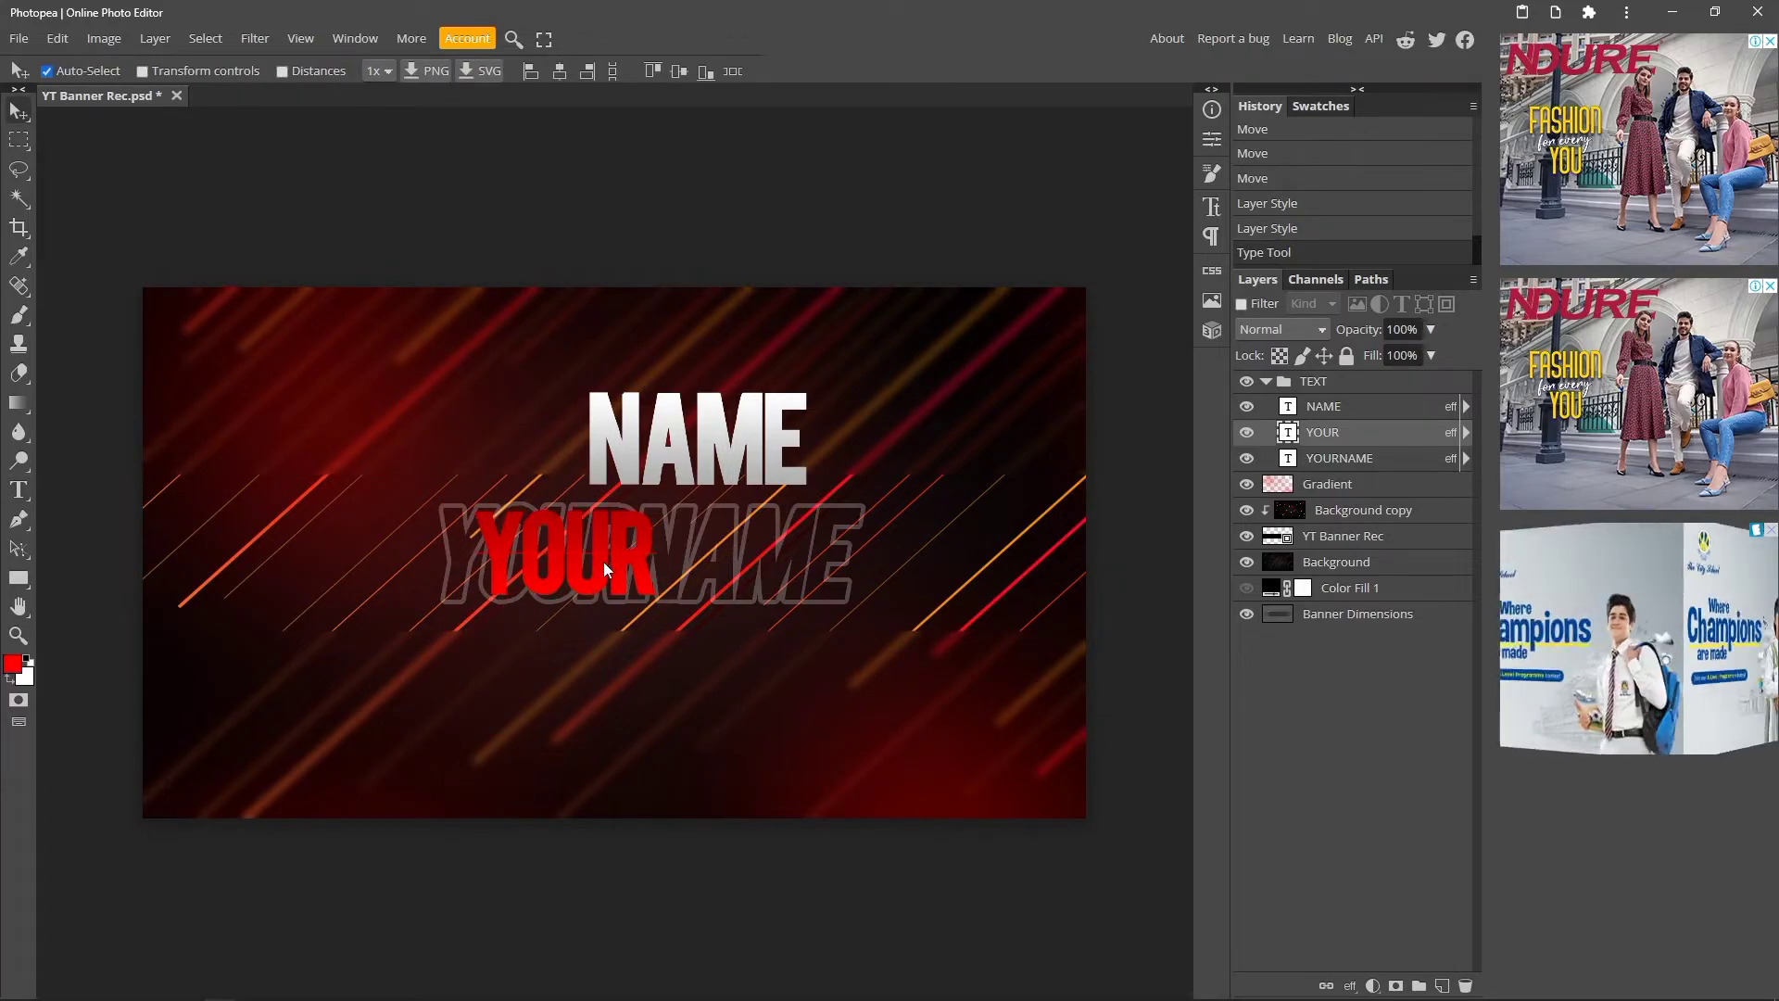
drag(725, 521, 753, 585)
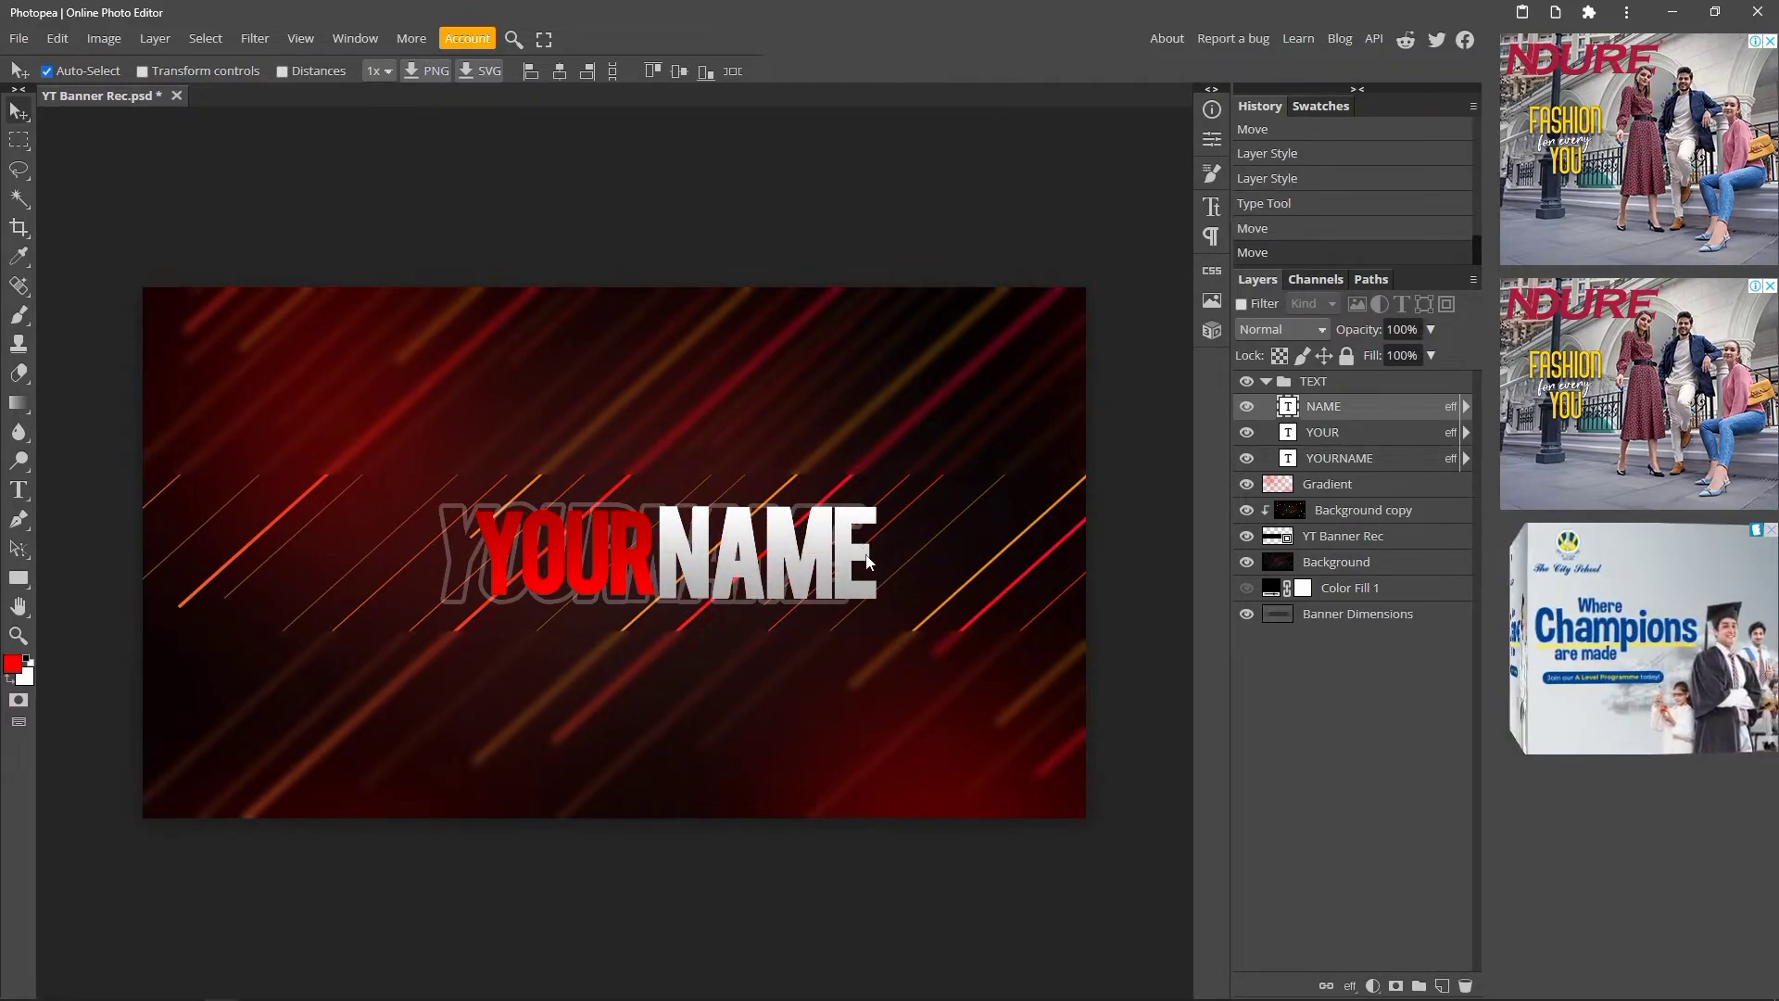
Set the NAME text's font size to 344 px and nudge it close against YOUR.
key(t)
double_click(721, 564)
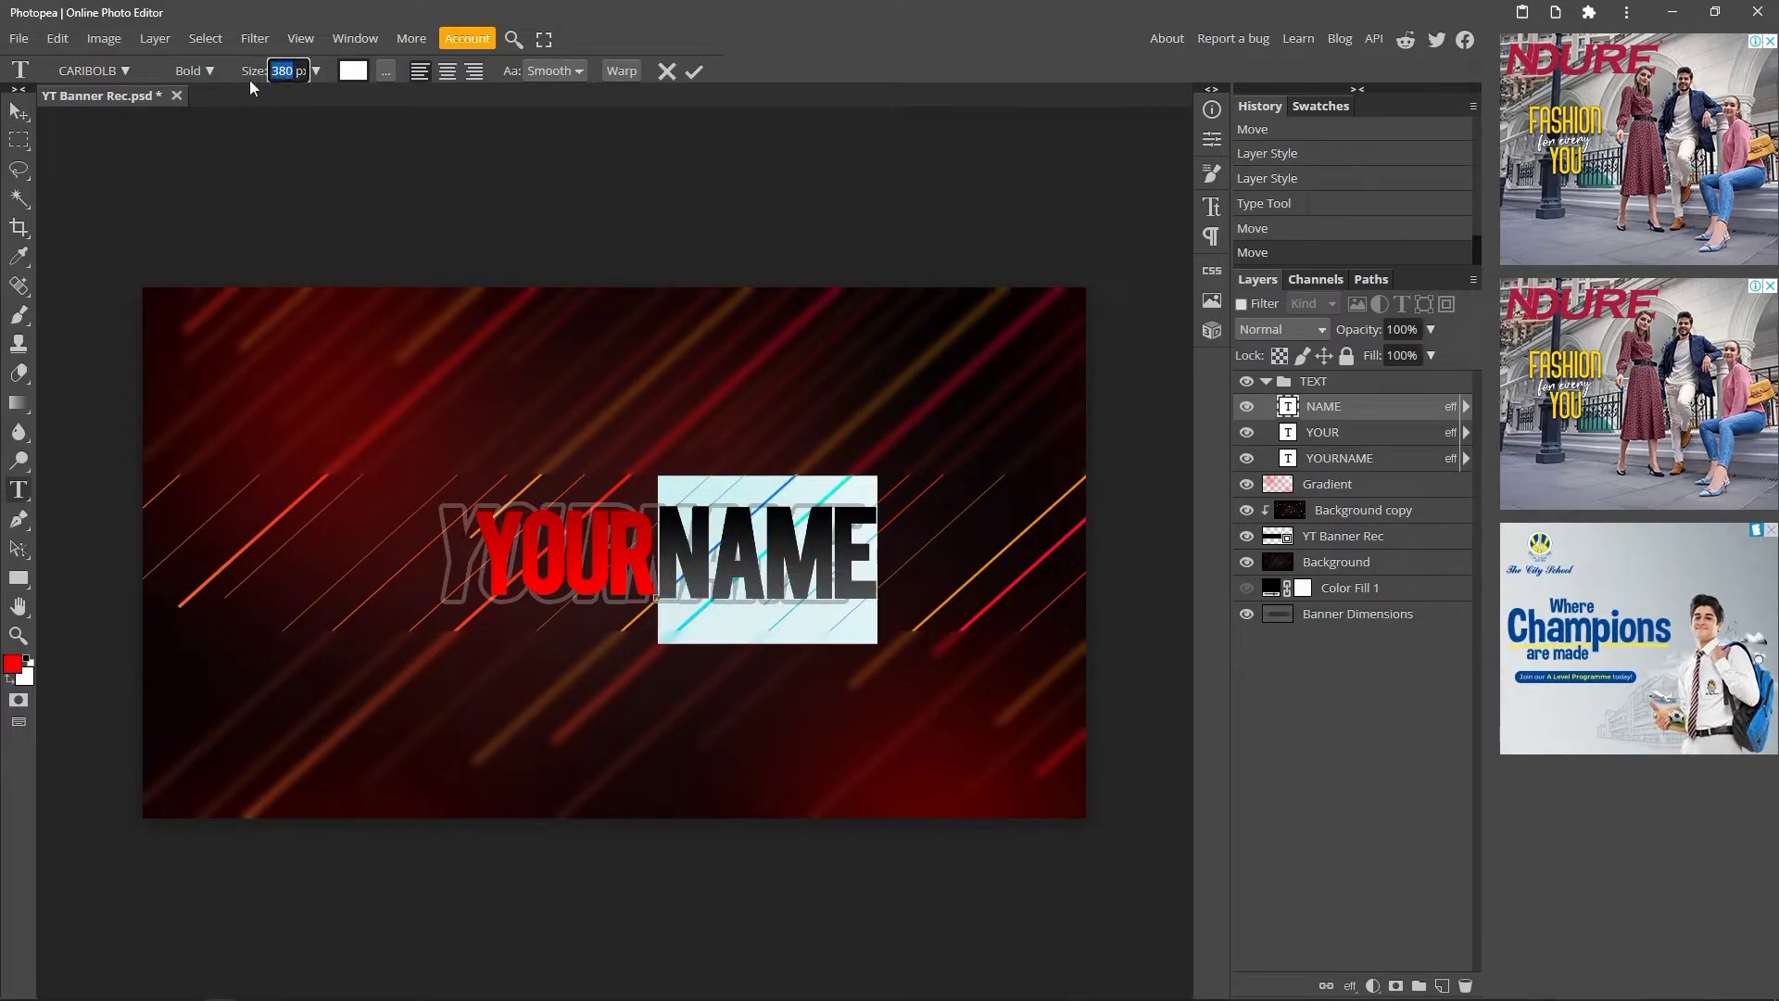
text(344)
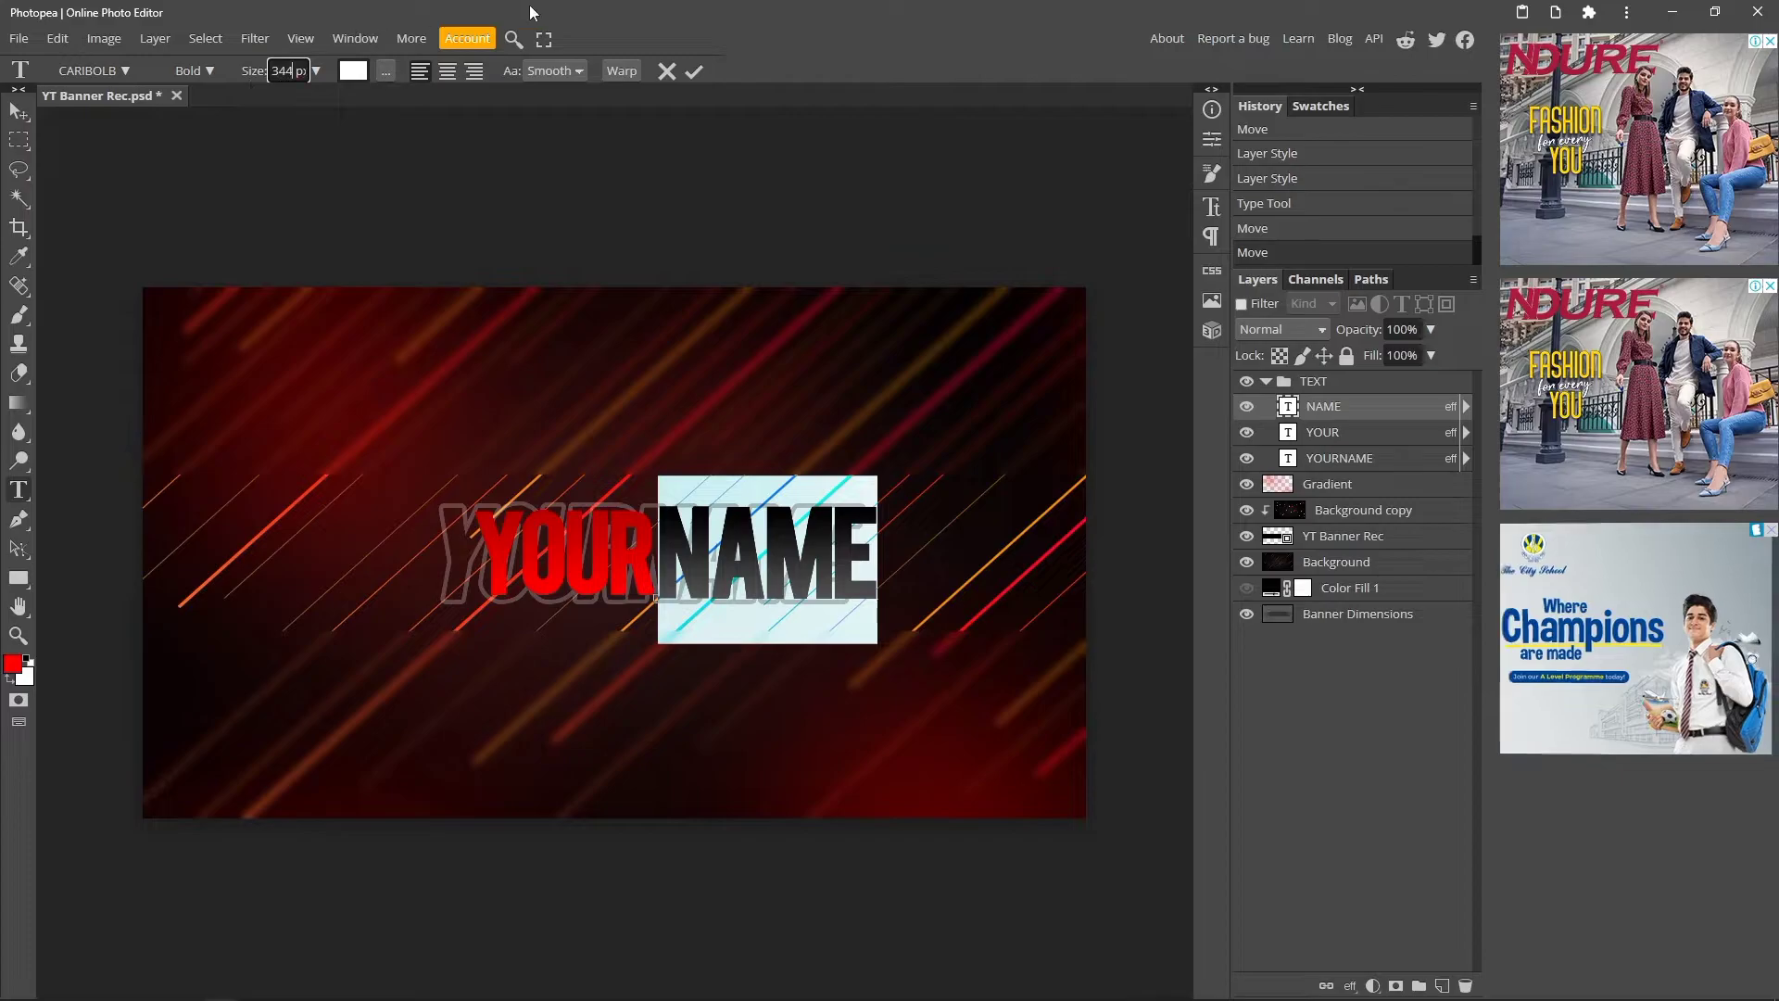
click(694, 71)
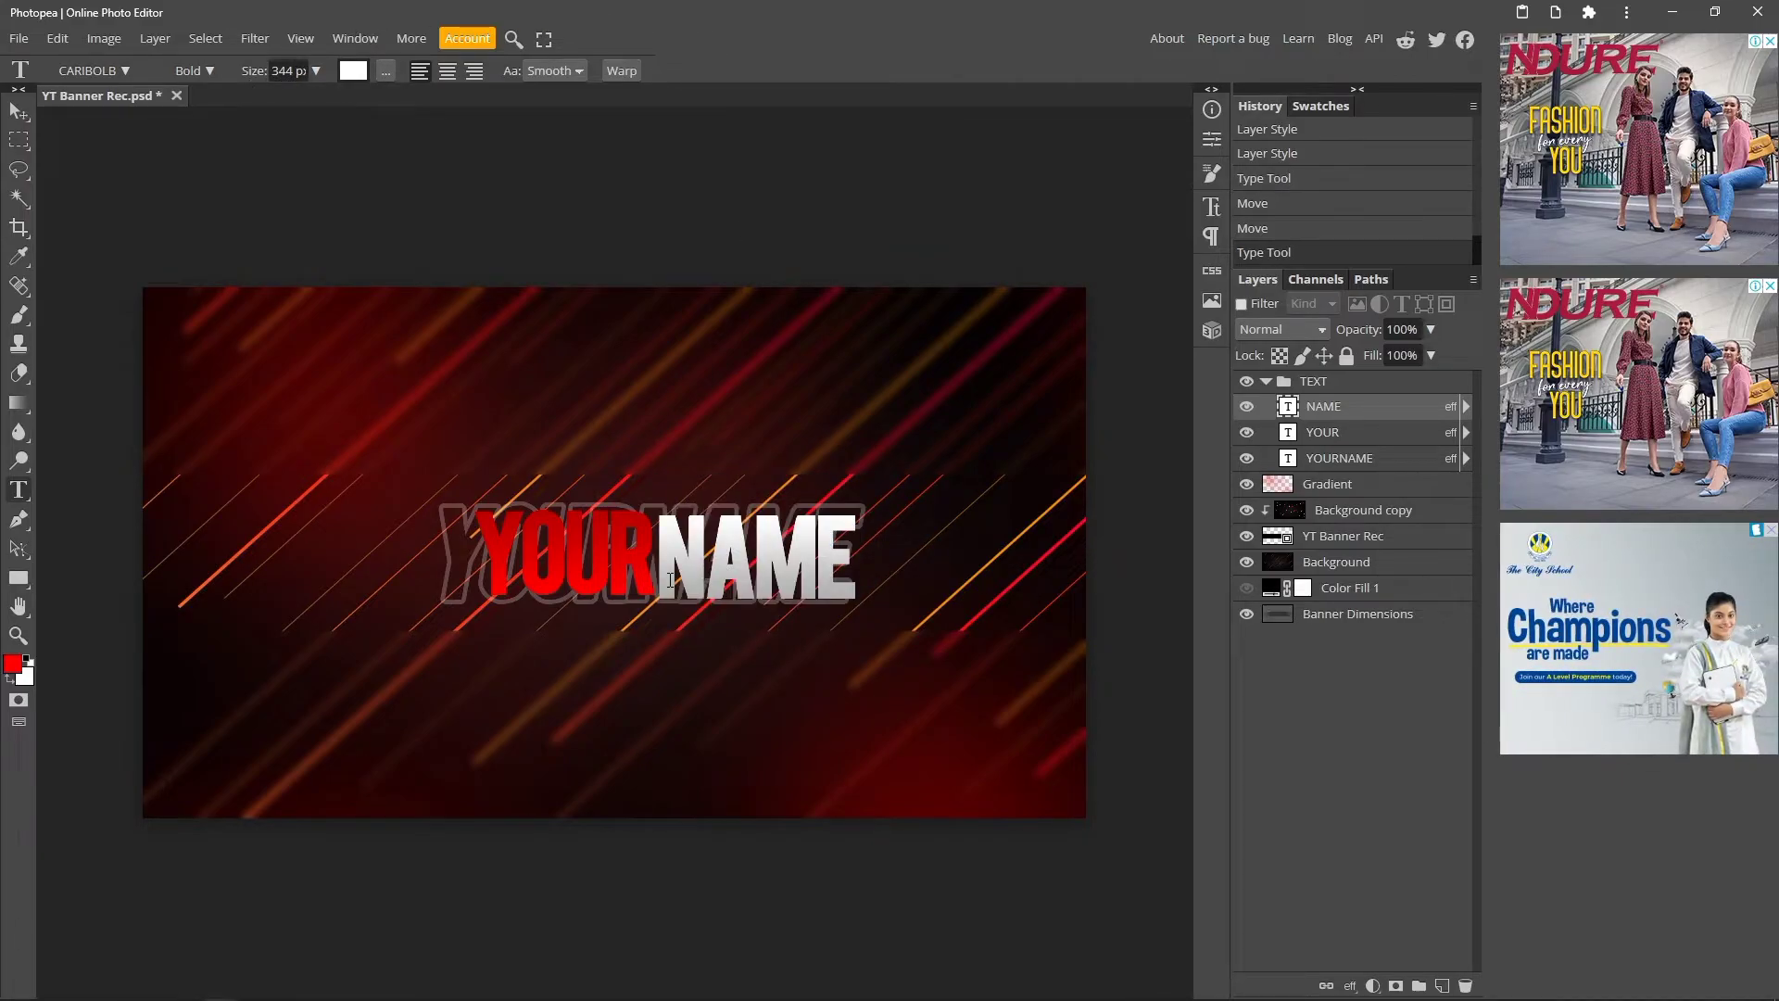
key(v)
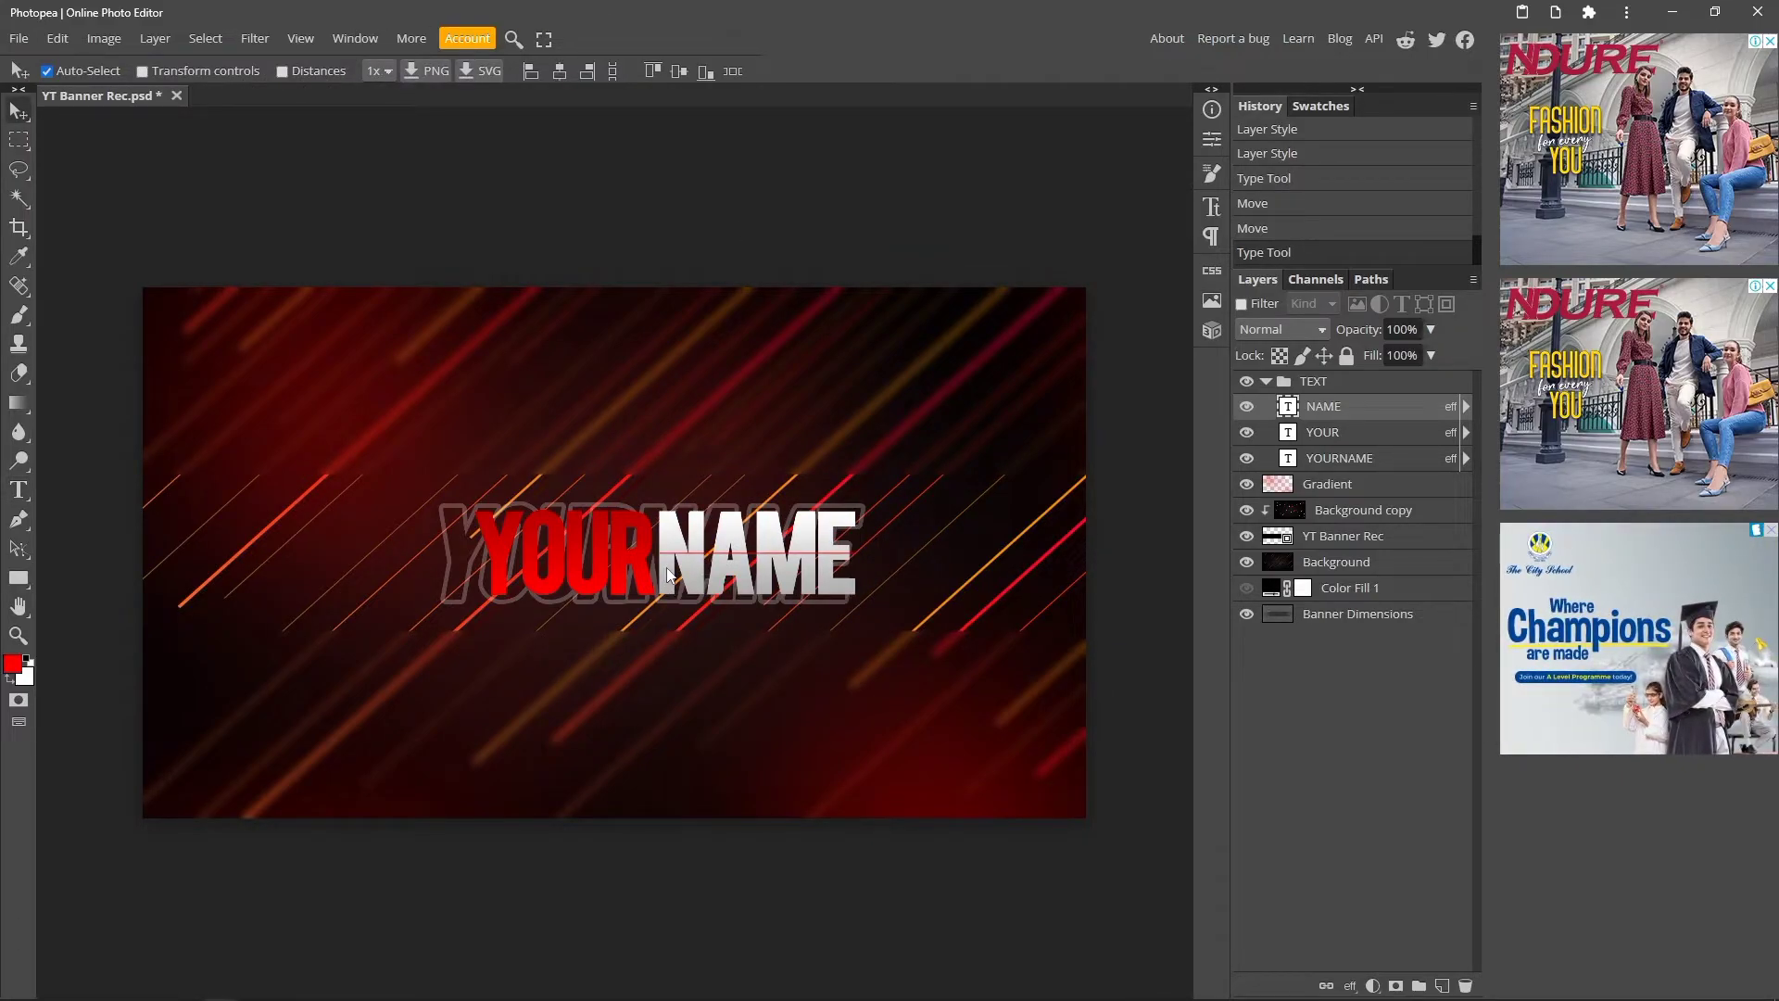
drag(670, 575, 667, 574)
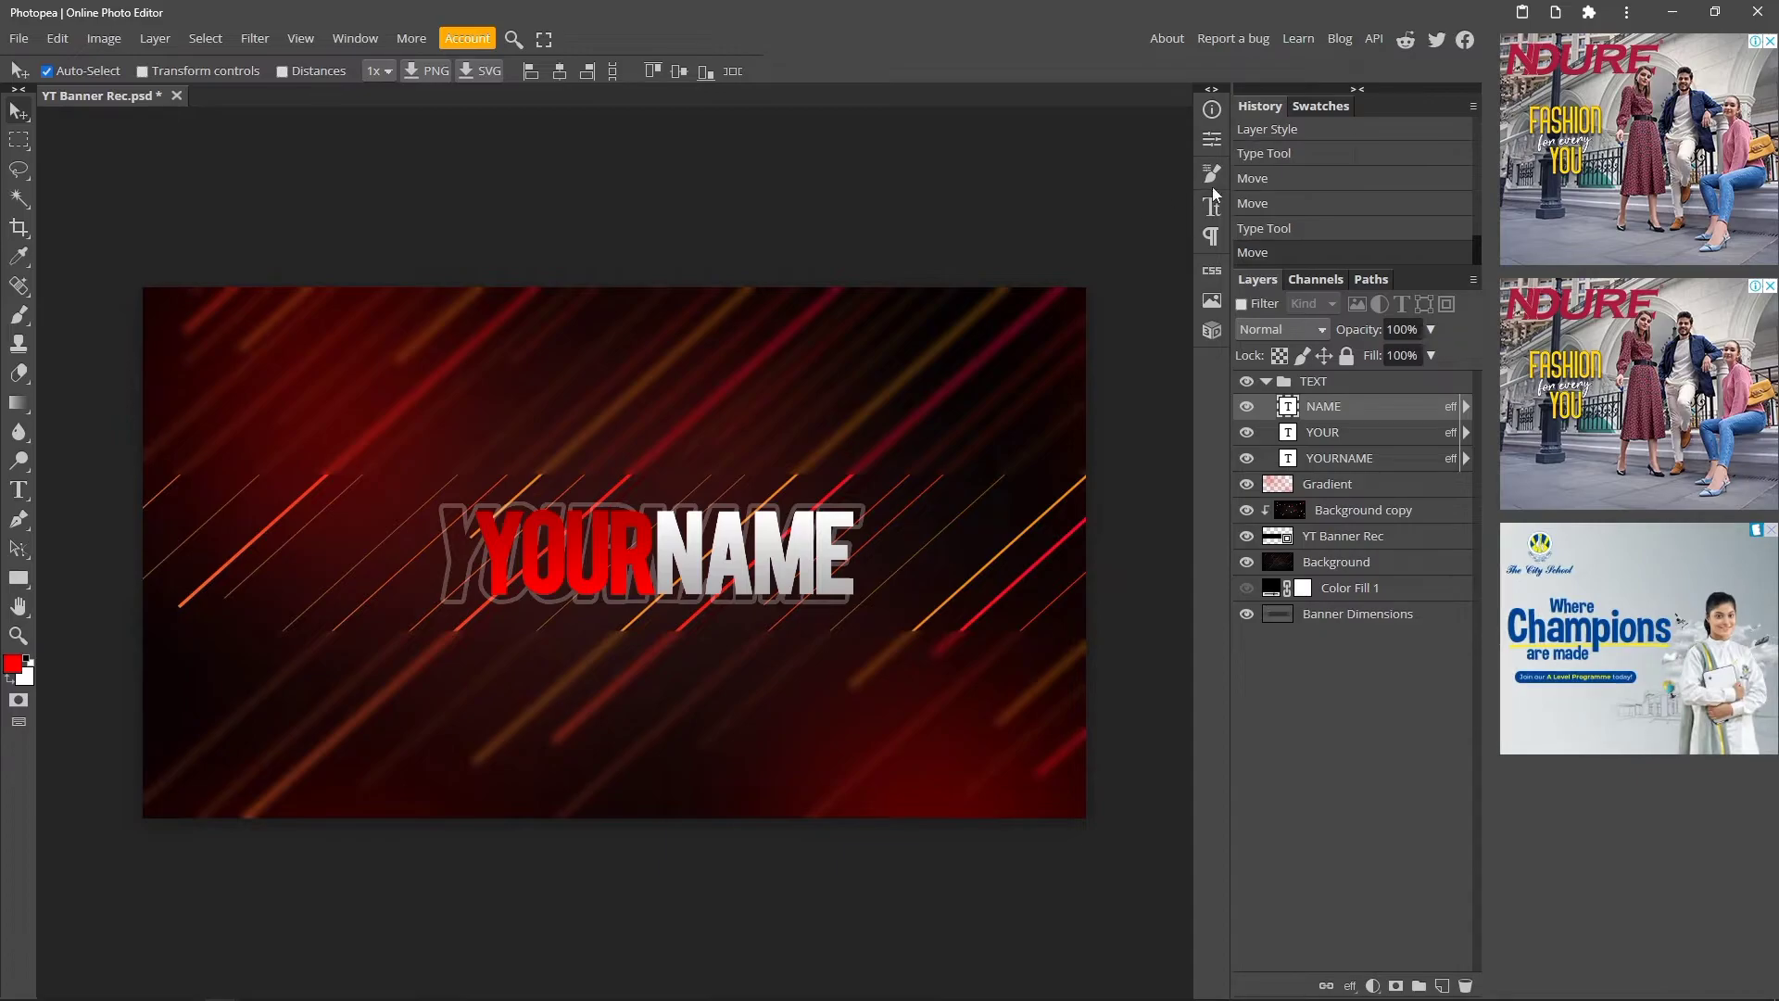
Apply faux italic to both the NAME and YOUR text layers.
click(1212, 209)
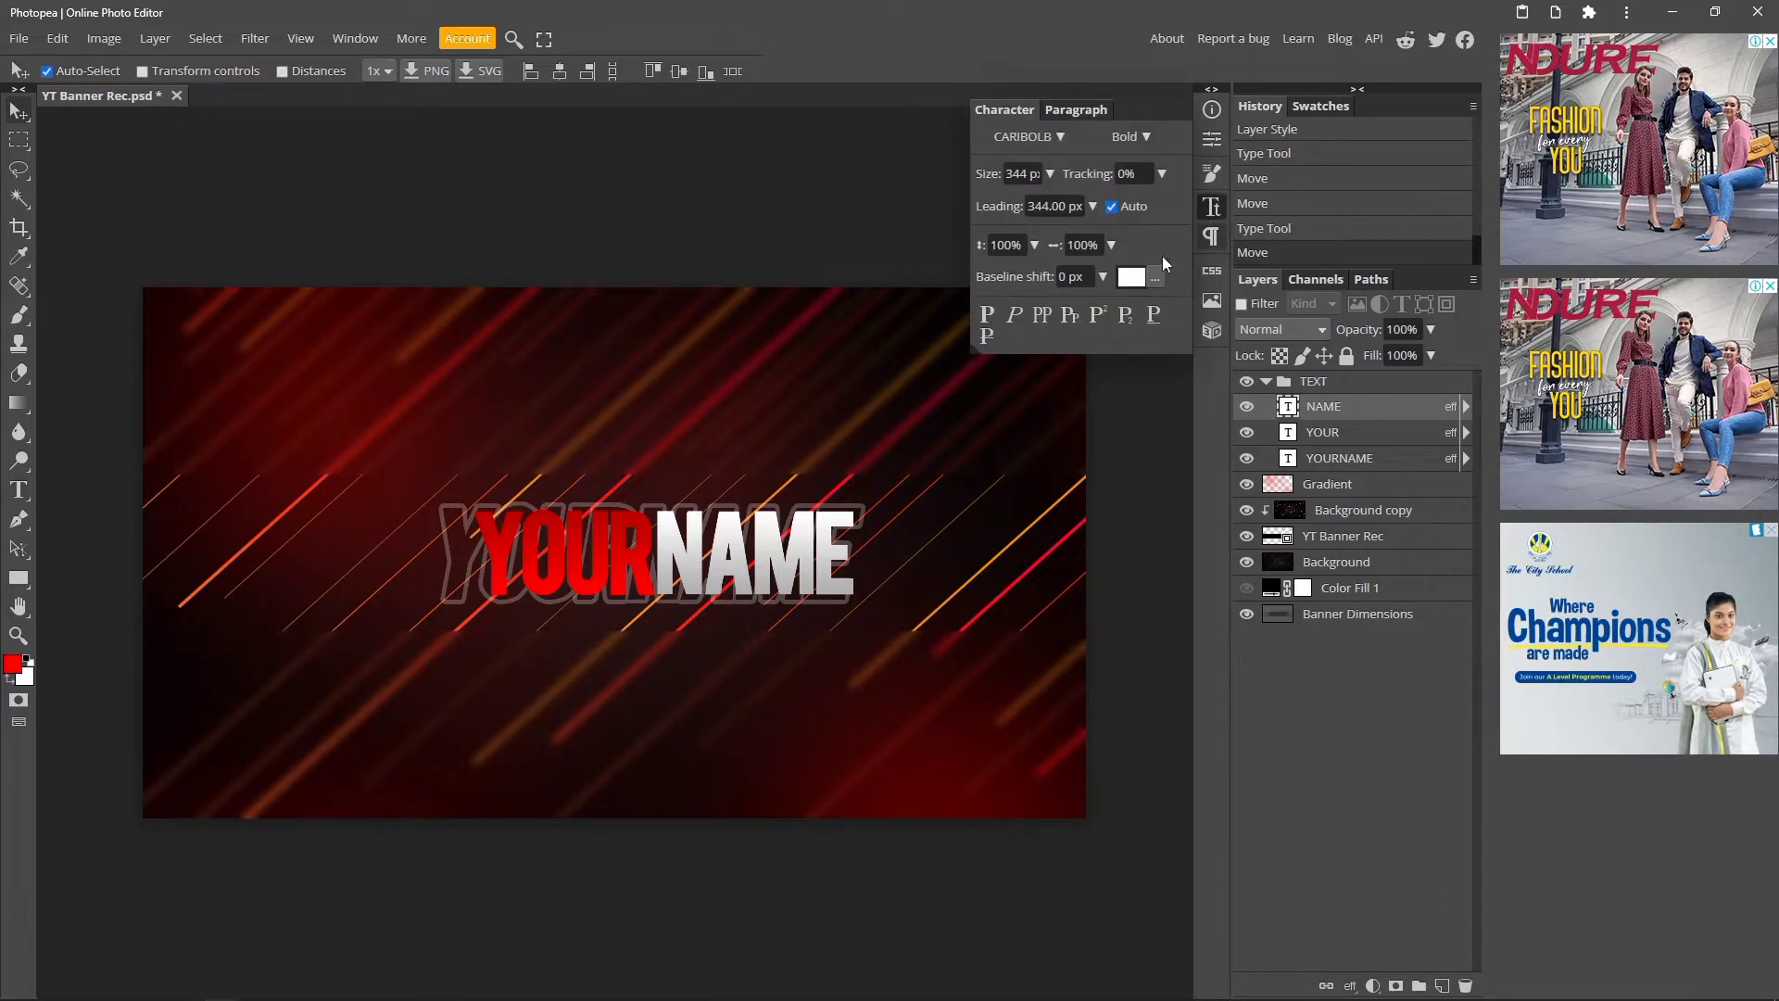
click(1015, 313)
click(1365, 434)
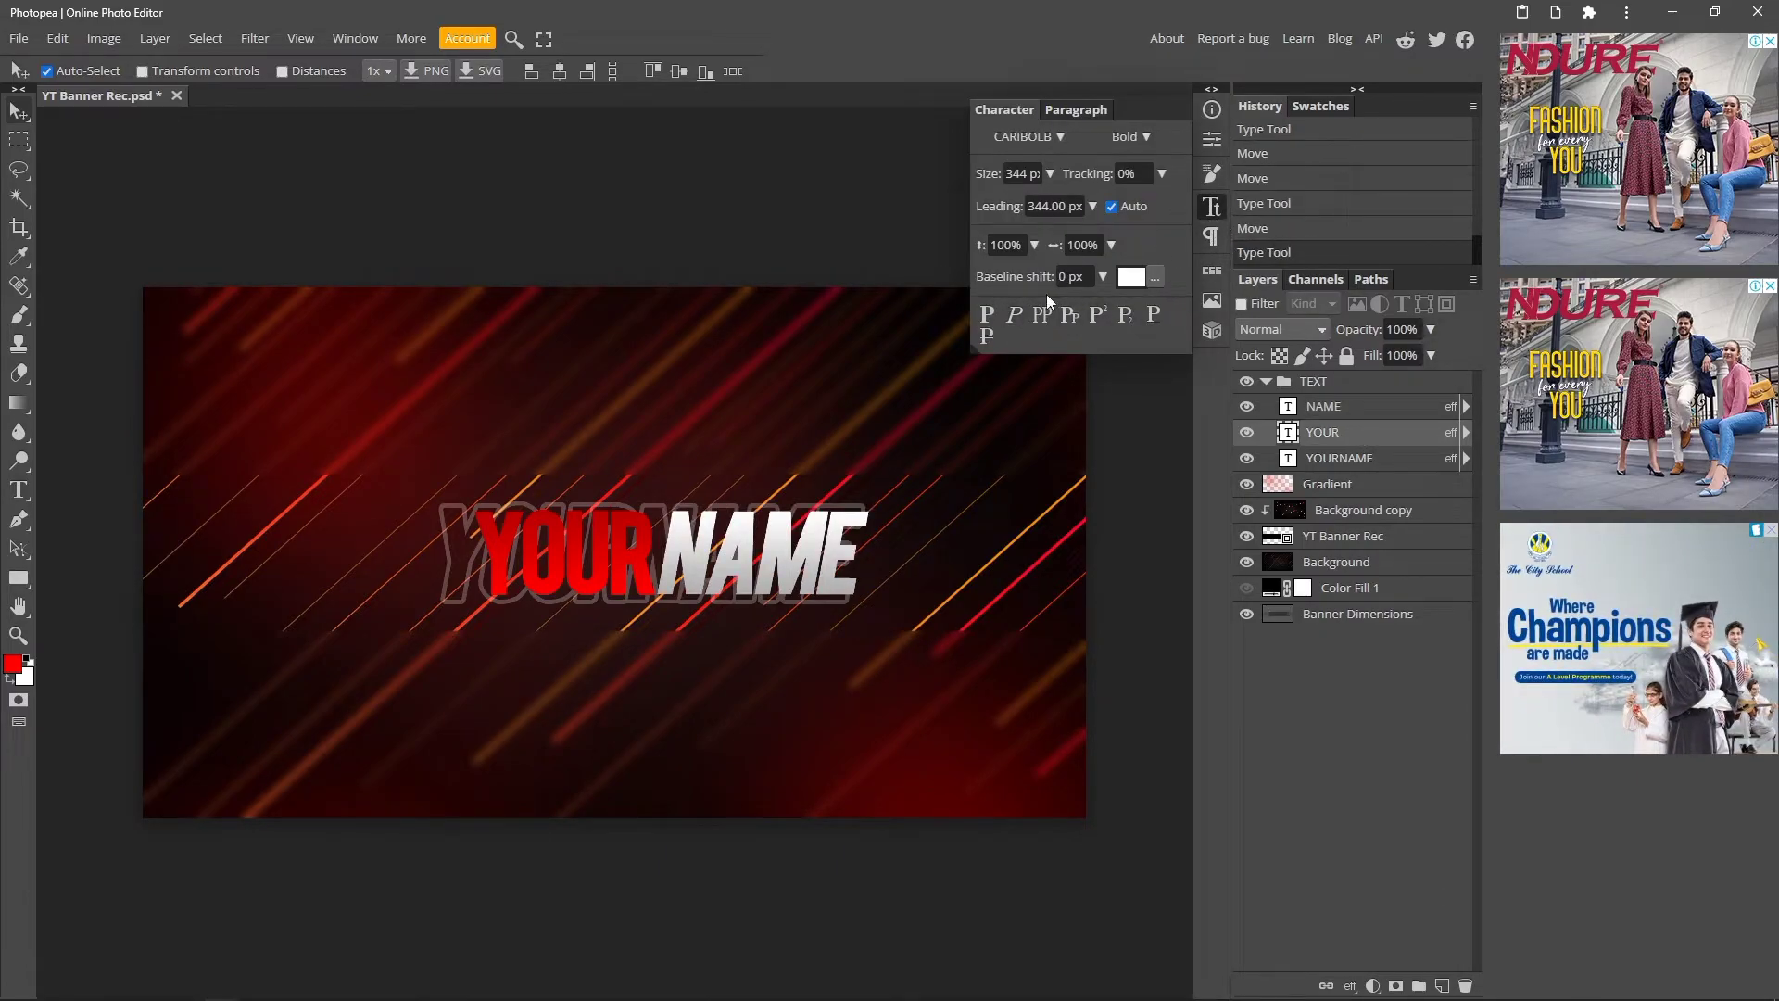
click(1015, 314)
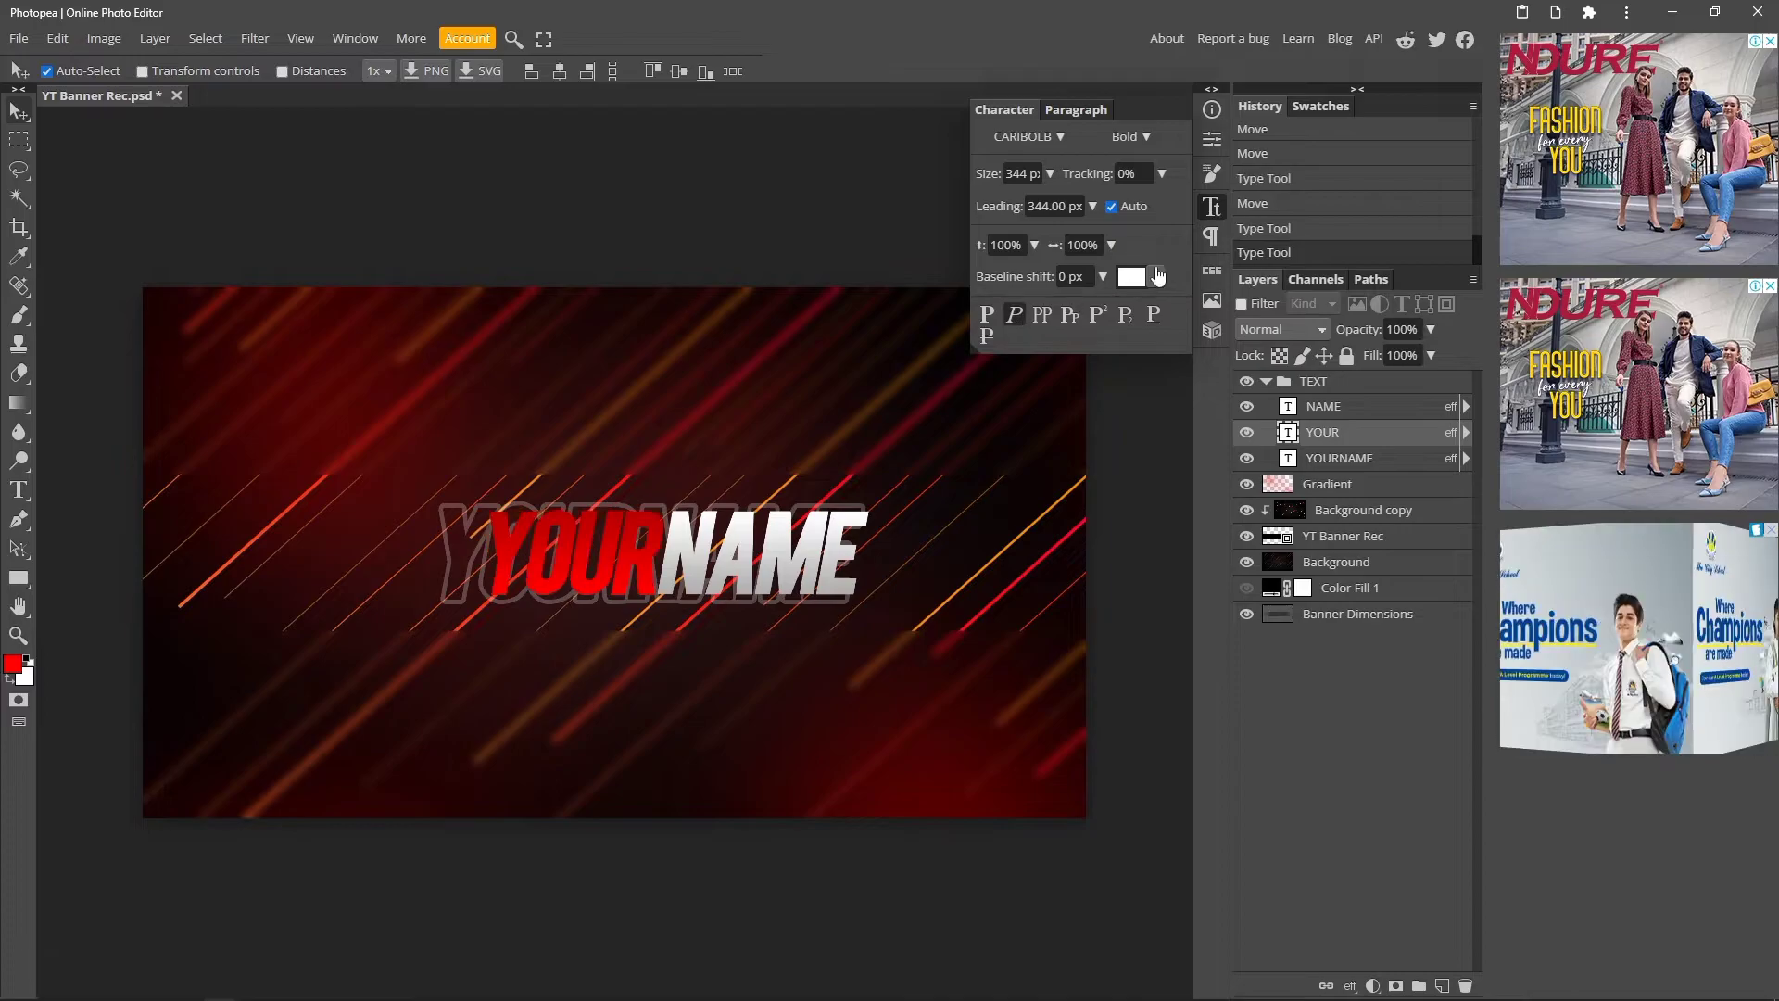
click(1214, 203)
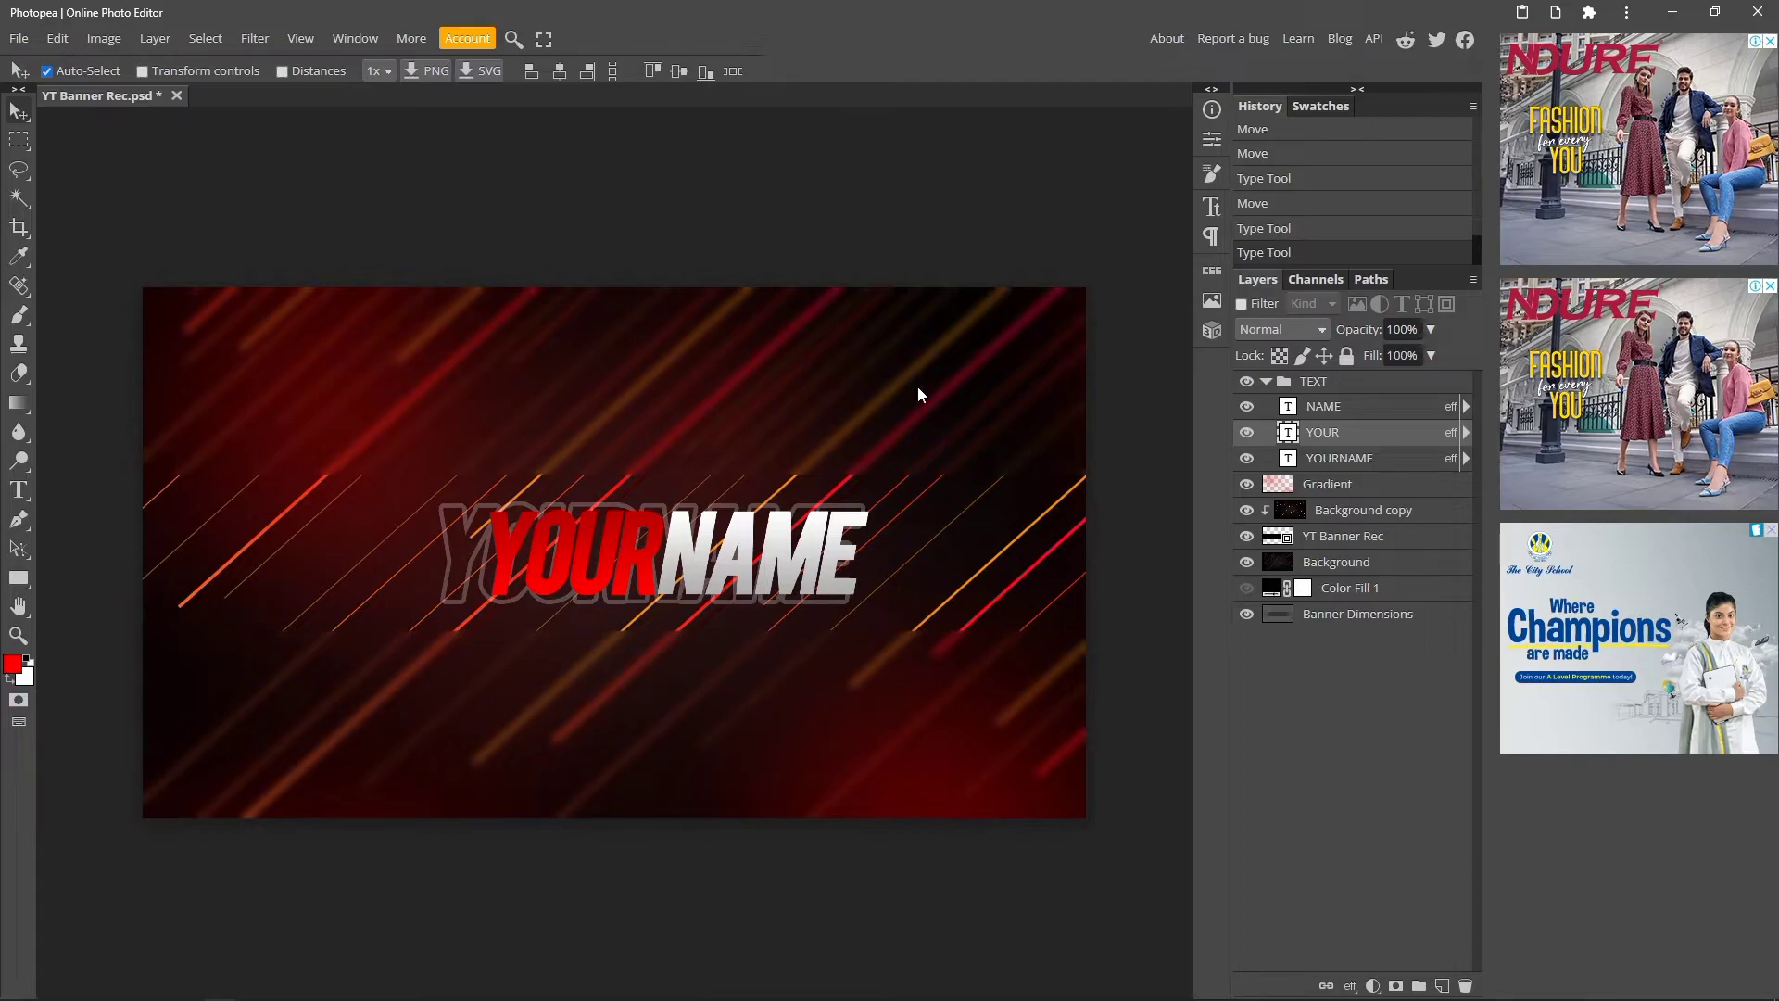
Convert the NAME and YOUR text layers into one smart object and shift it slightly right over the outlined text.
right_click(1386, 414)
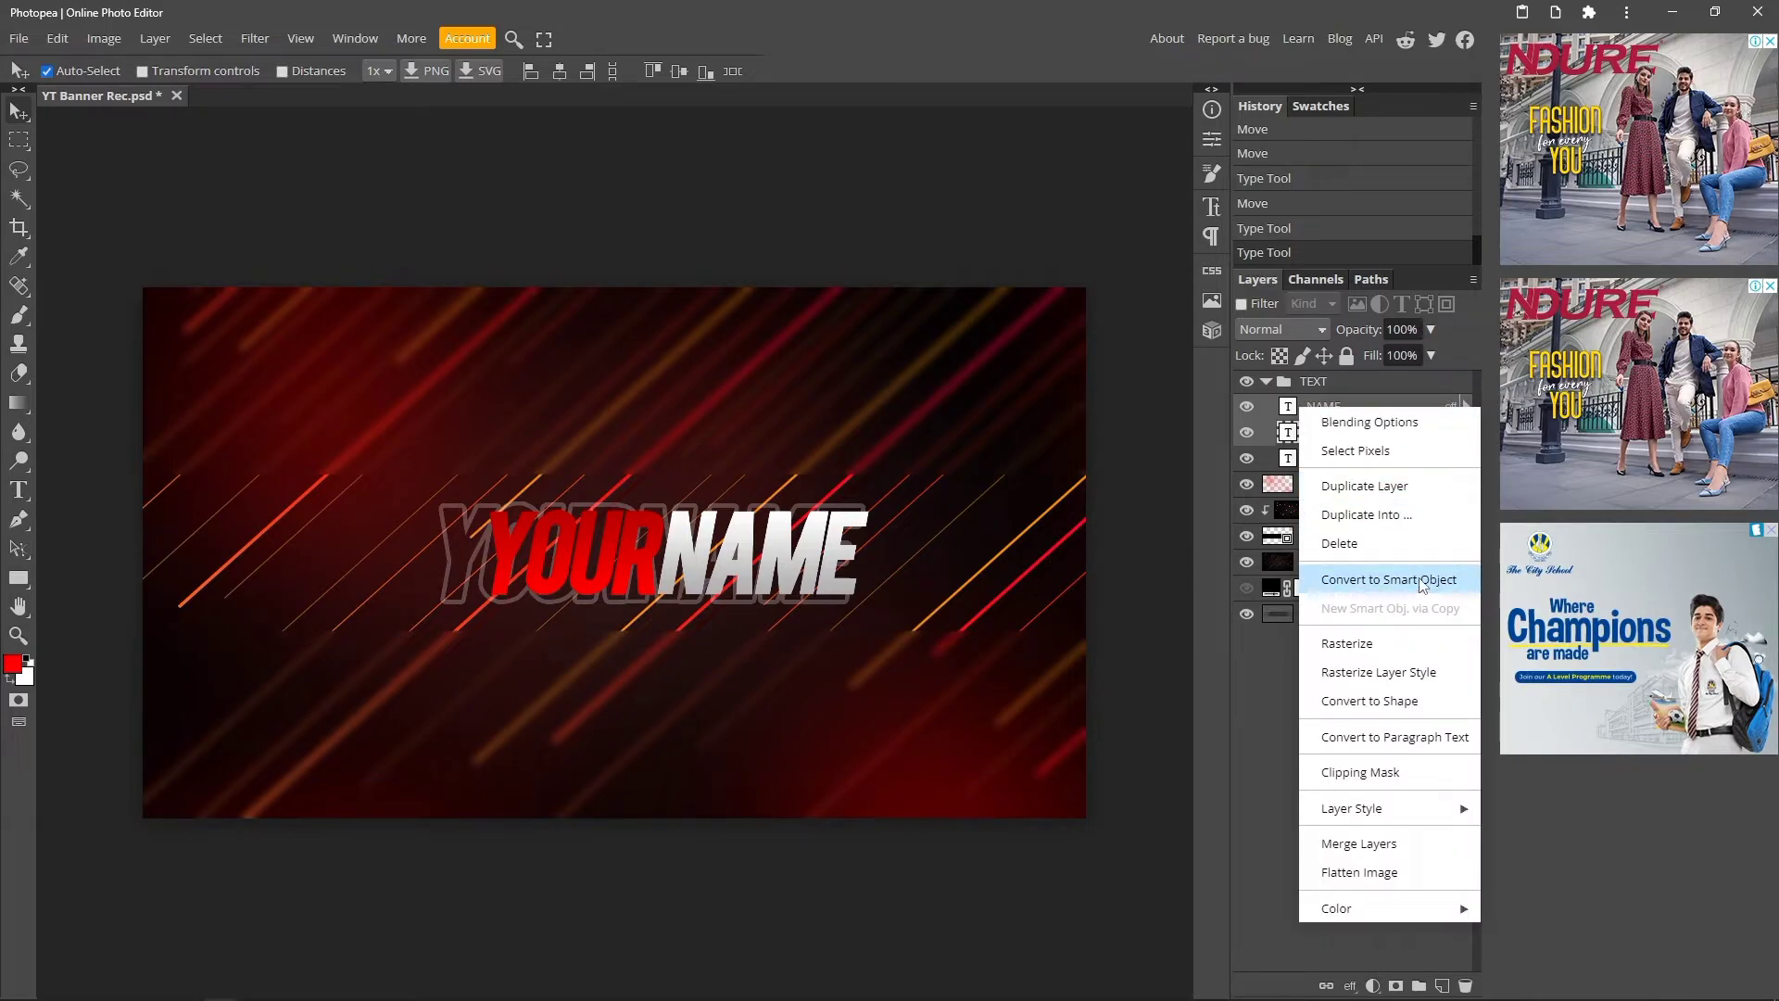
click(1389, 579)
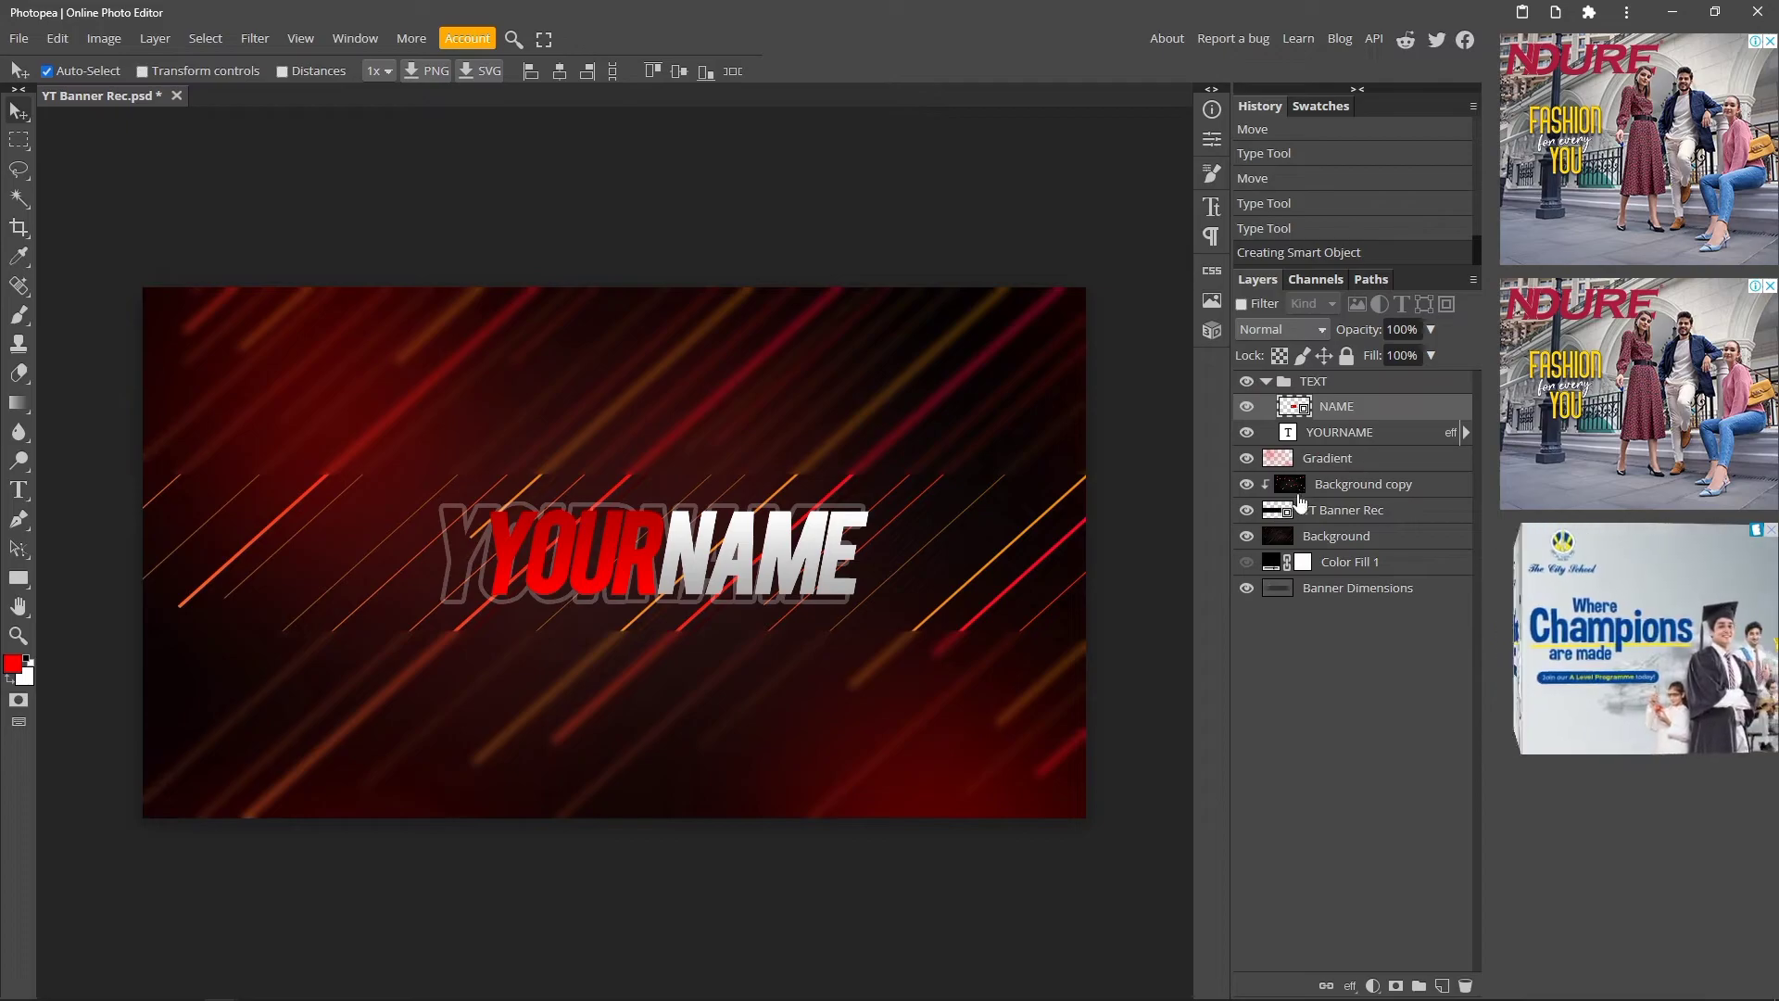
drag(643, 562, 656, 560)
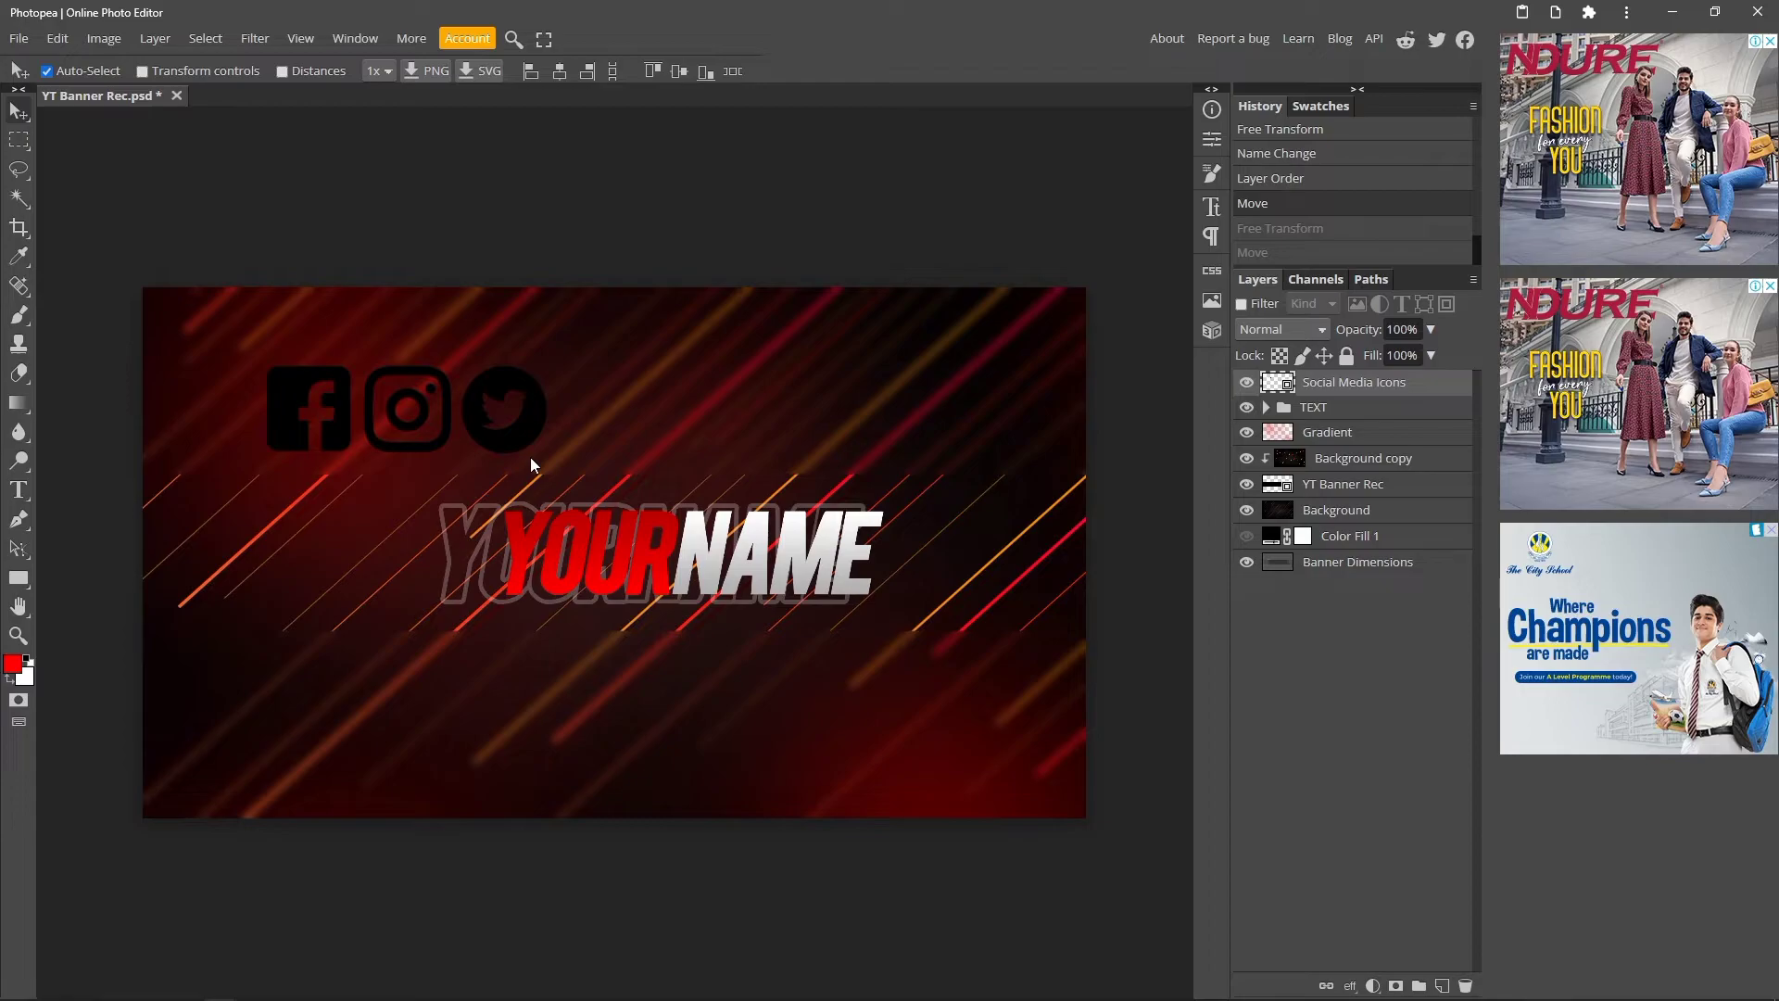
Scale the social media icons down to about half size and place them beside the lower-left part of the channel name.
key(ctrl+alt+t)
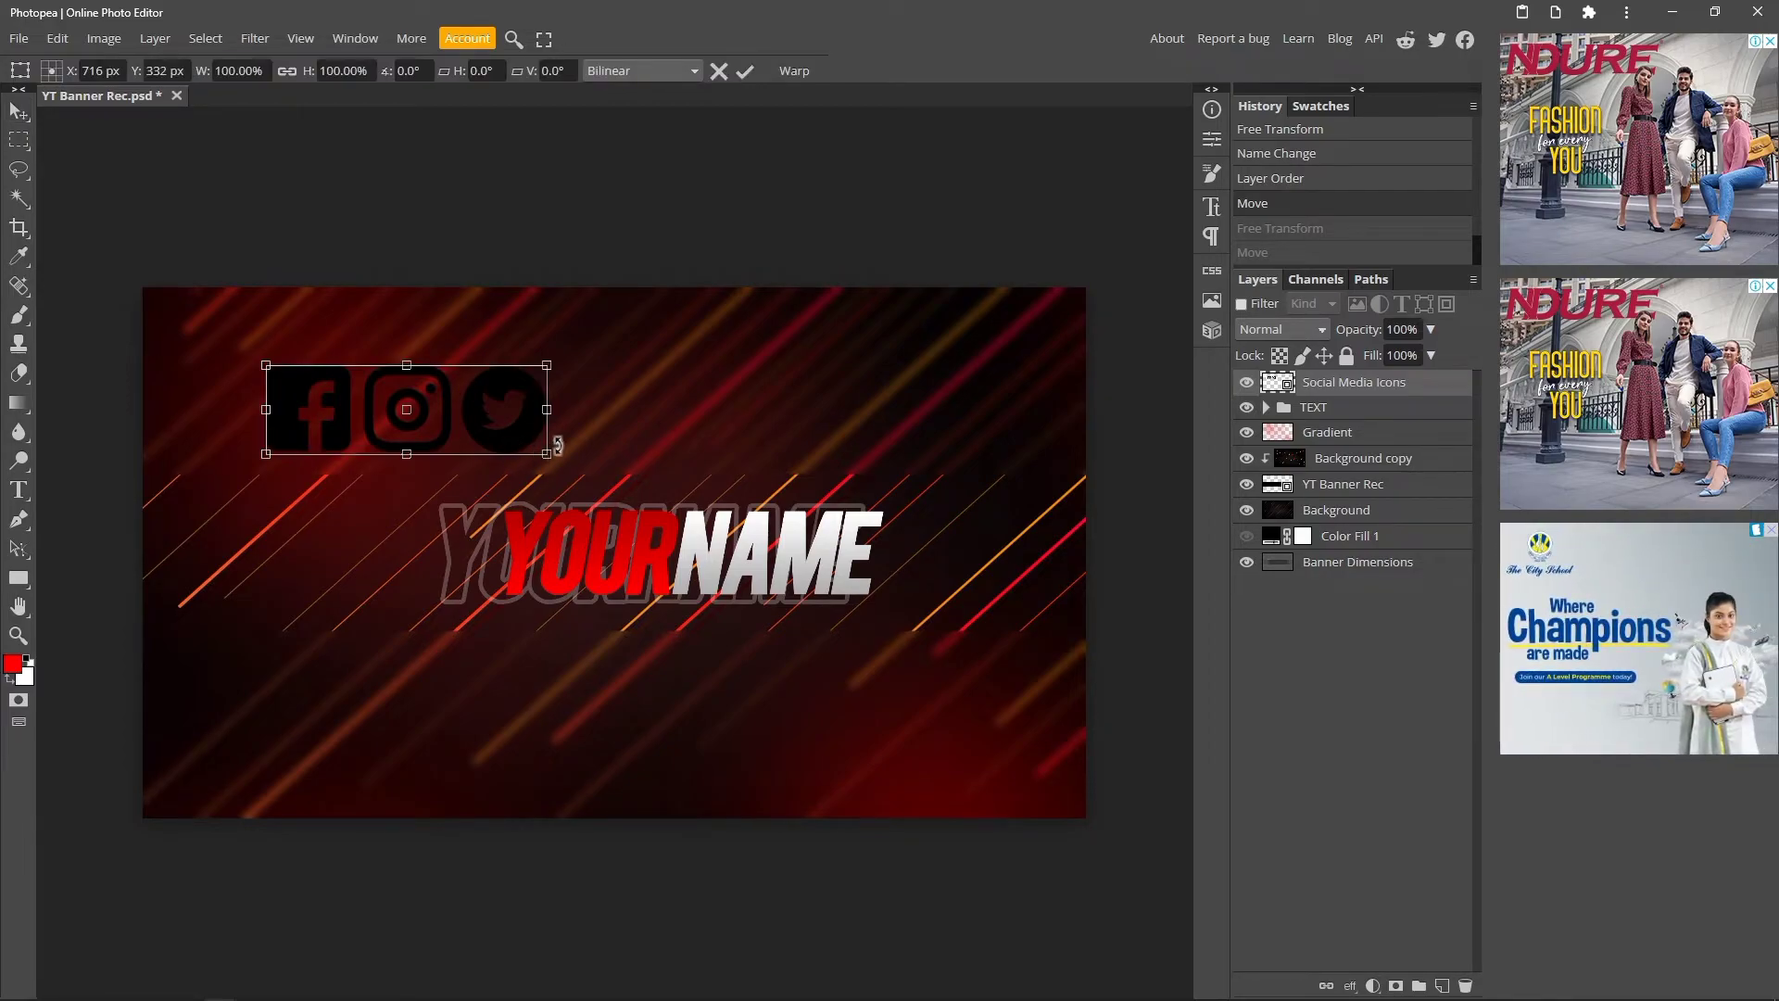
drag(549, 456, 446, 617)
key(Return)
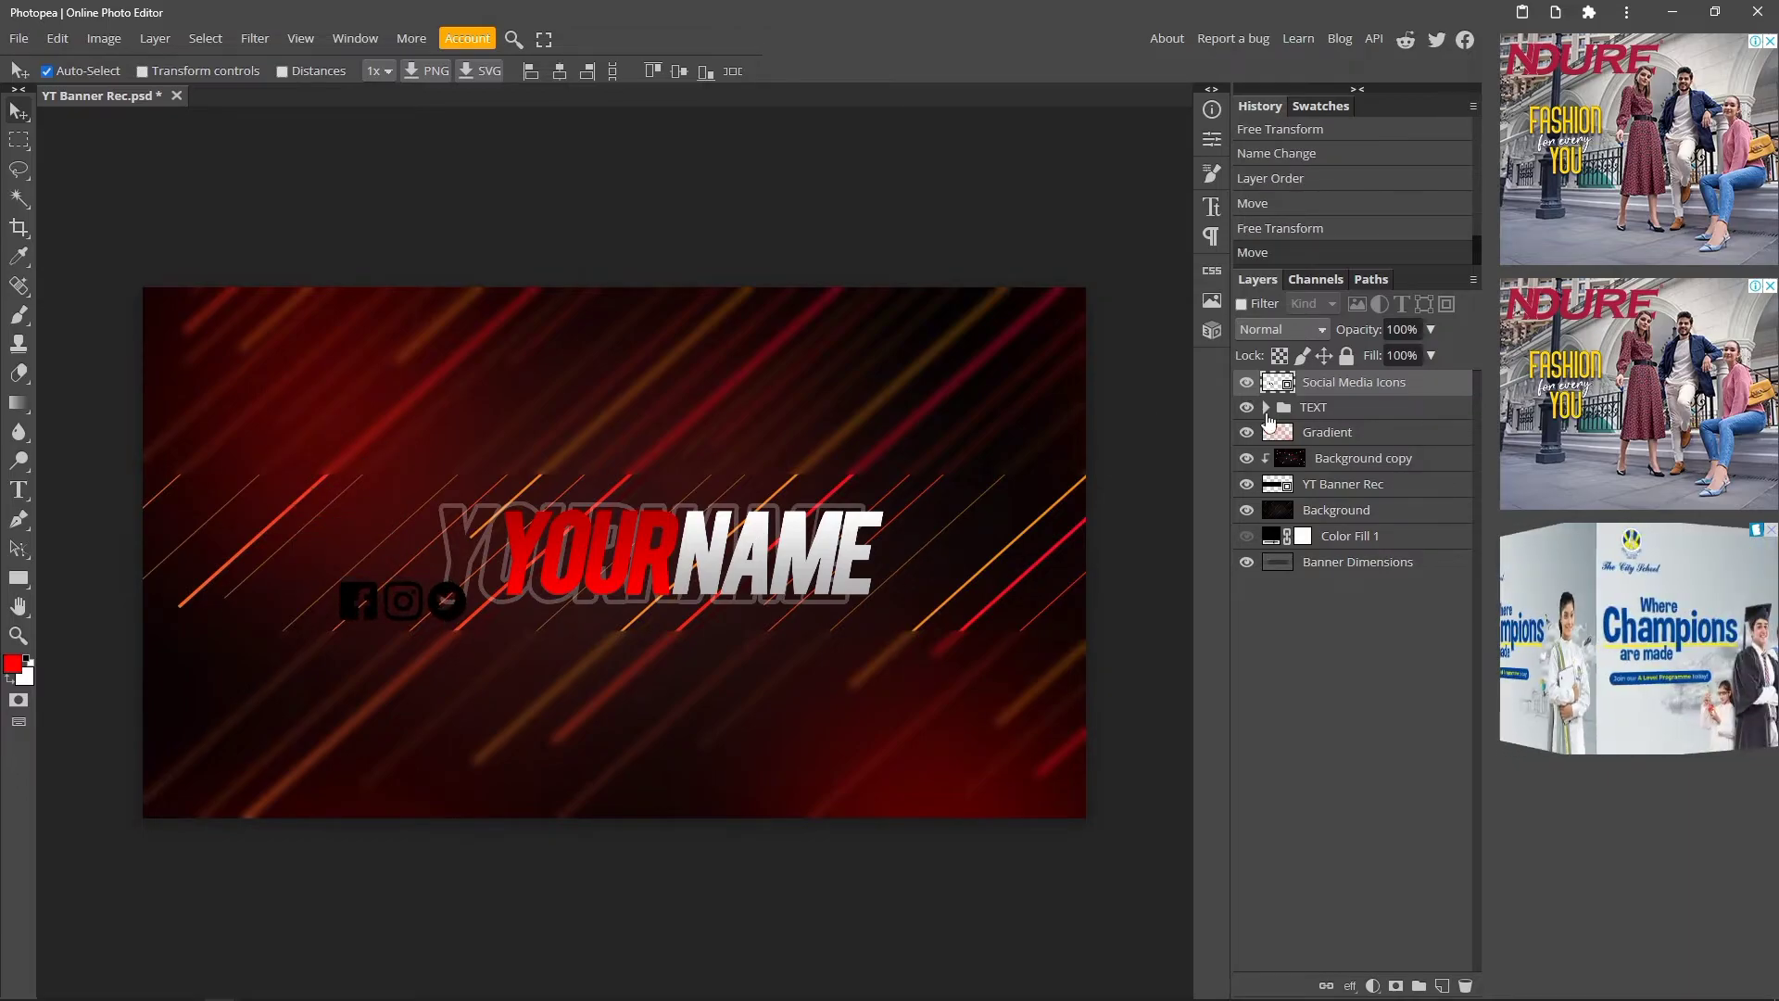
Apply a white color overlay at 100% opacity to the Social Media Icons layer.
double_click(1423, 383)
click(823, 467)
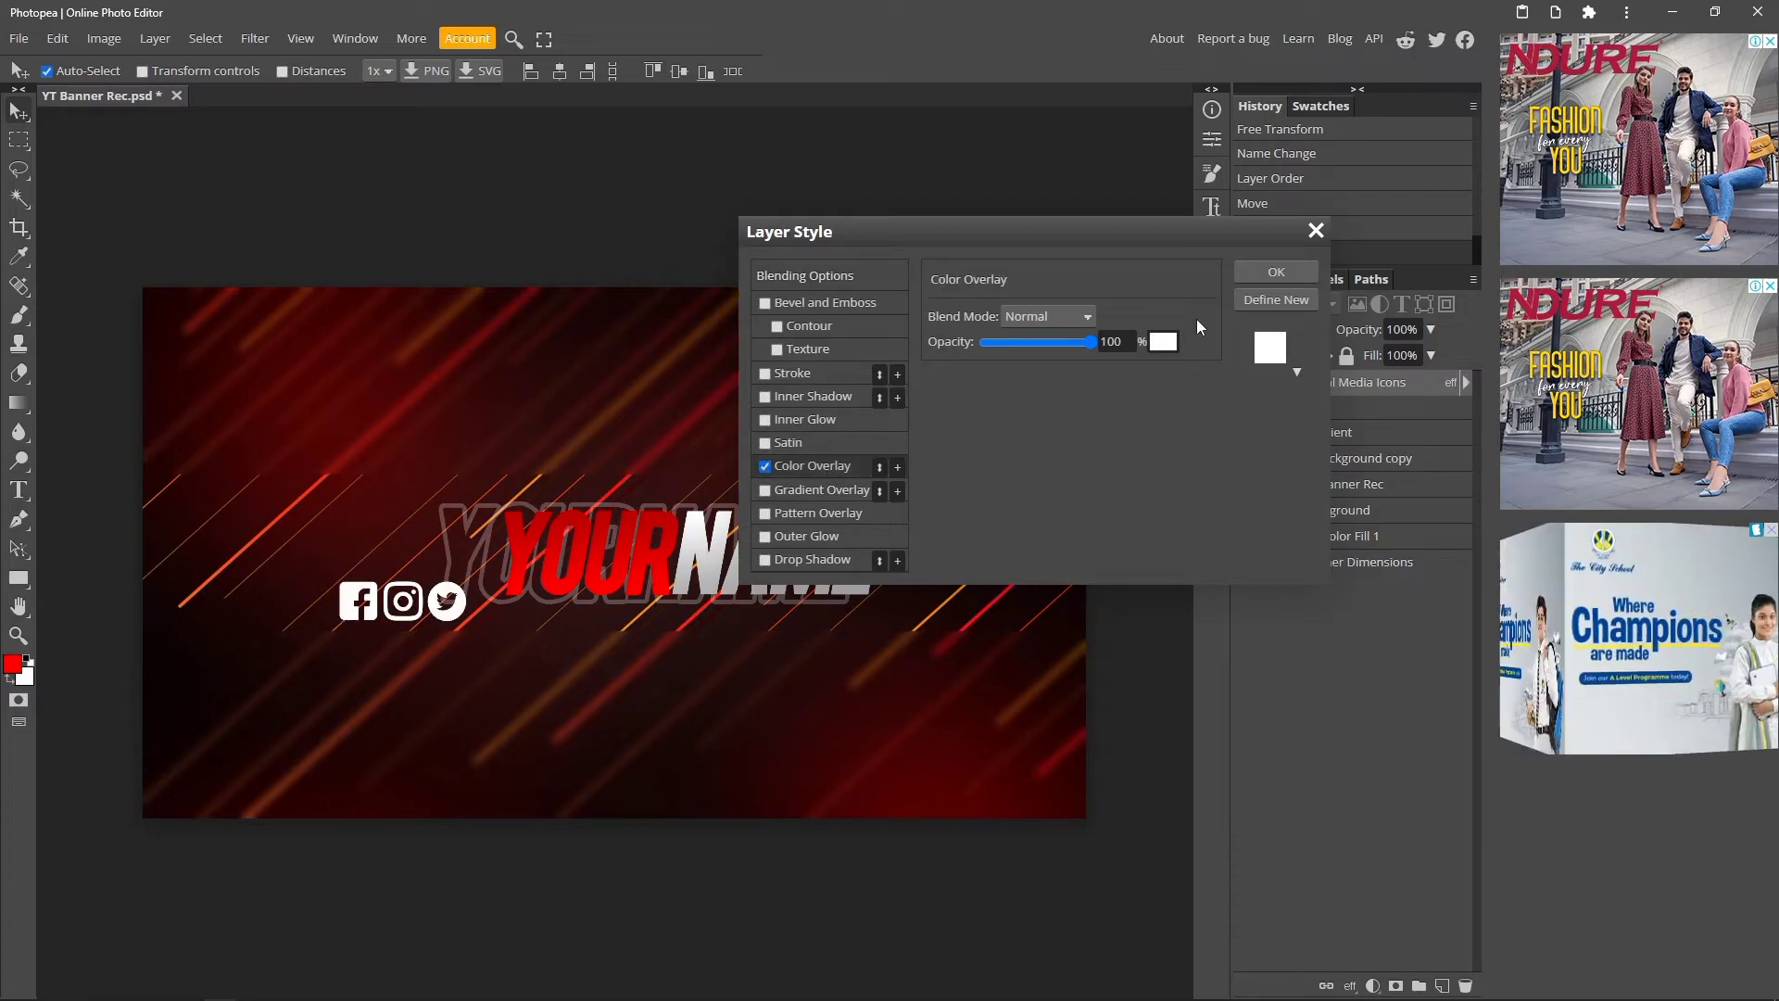
click(1275, 272)
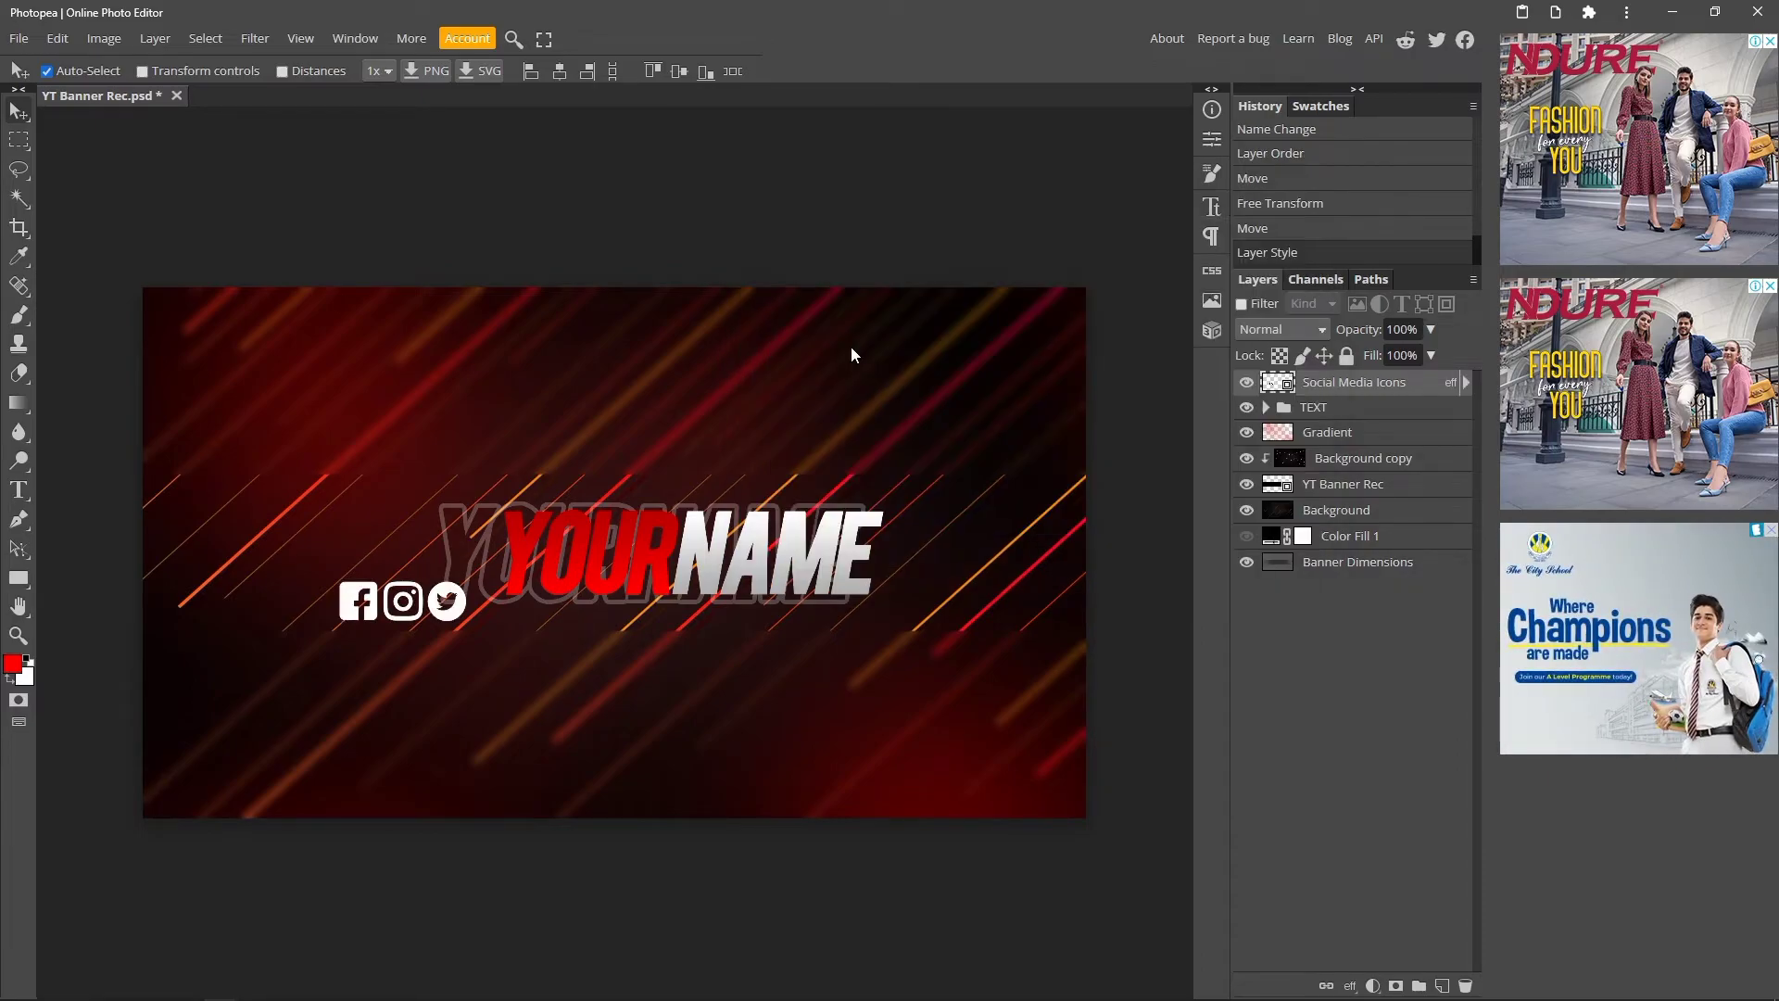
Nudge the social media icons slightly down and the channel name smart object slightly left.
click(454, 624)
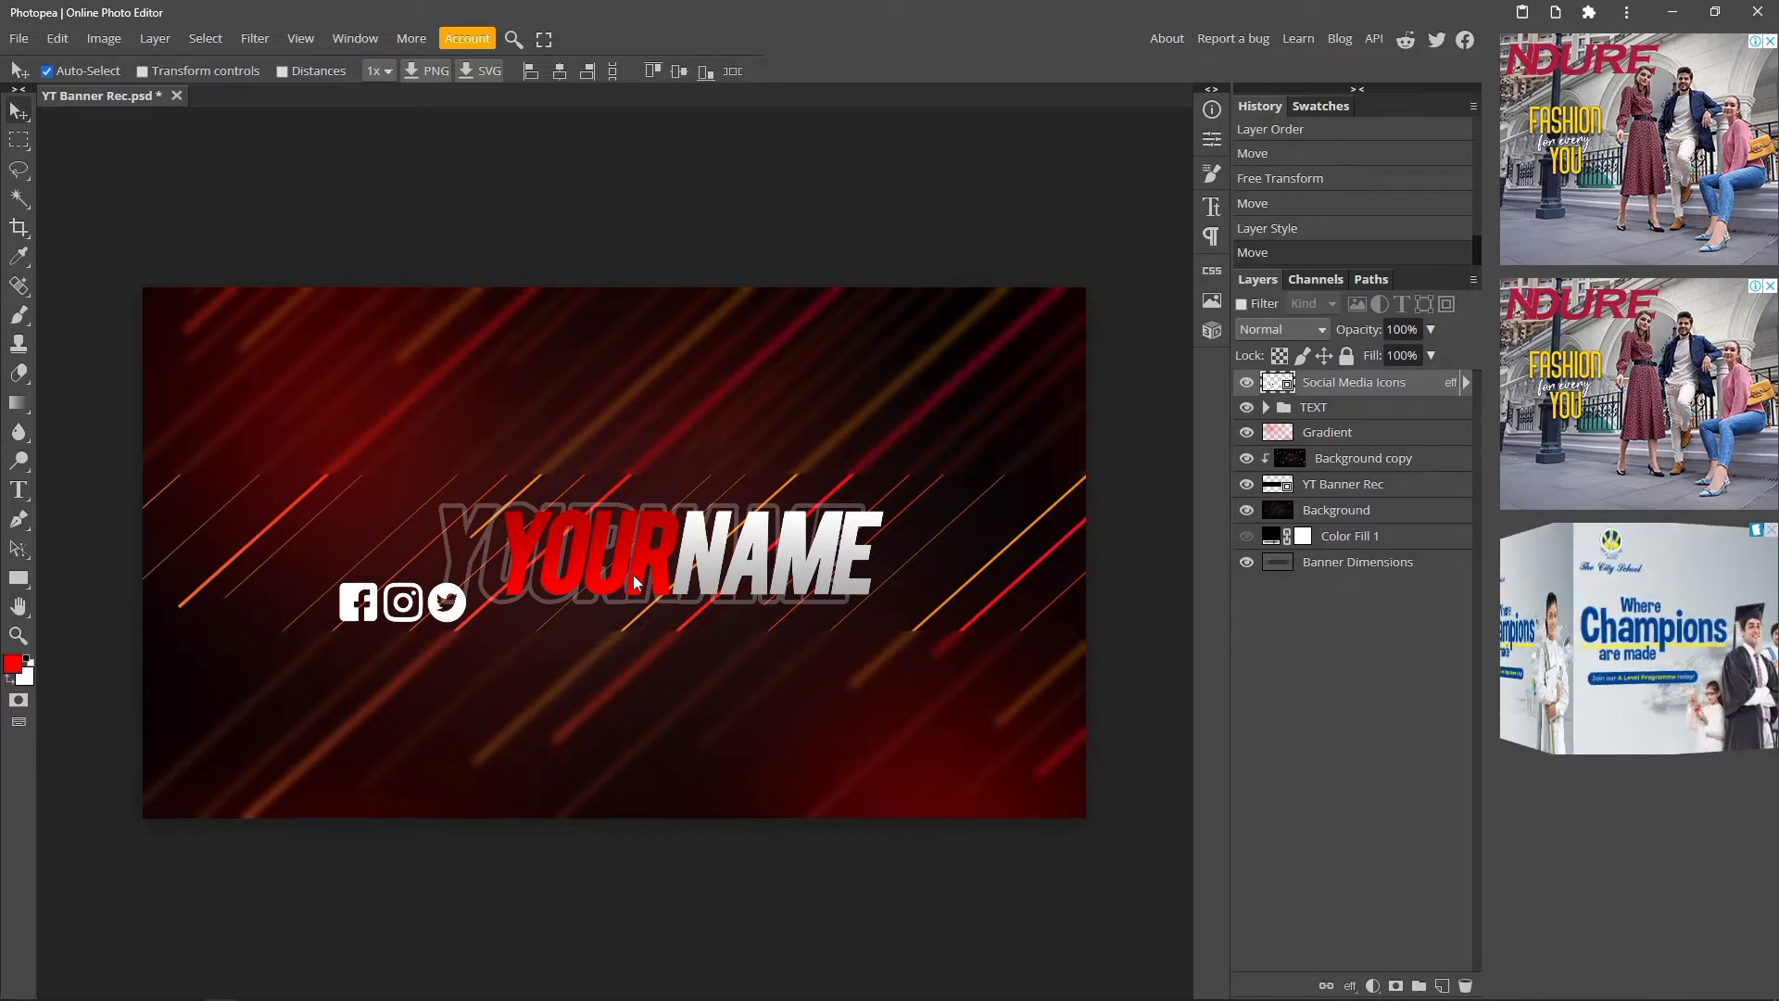
click(630, 583)
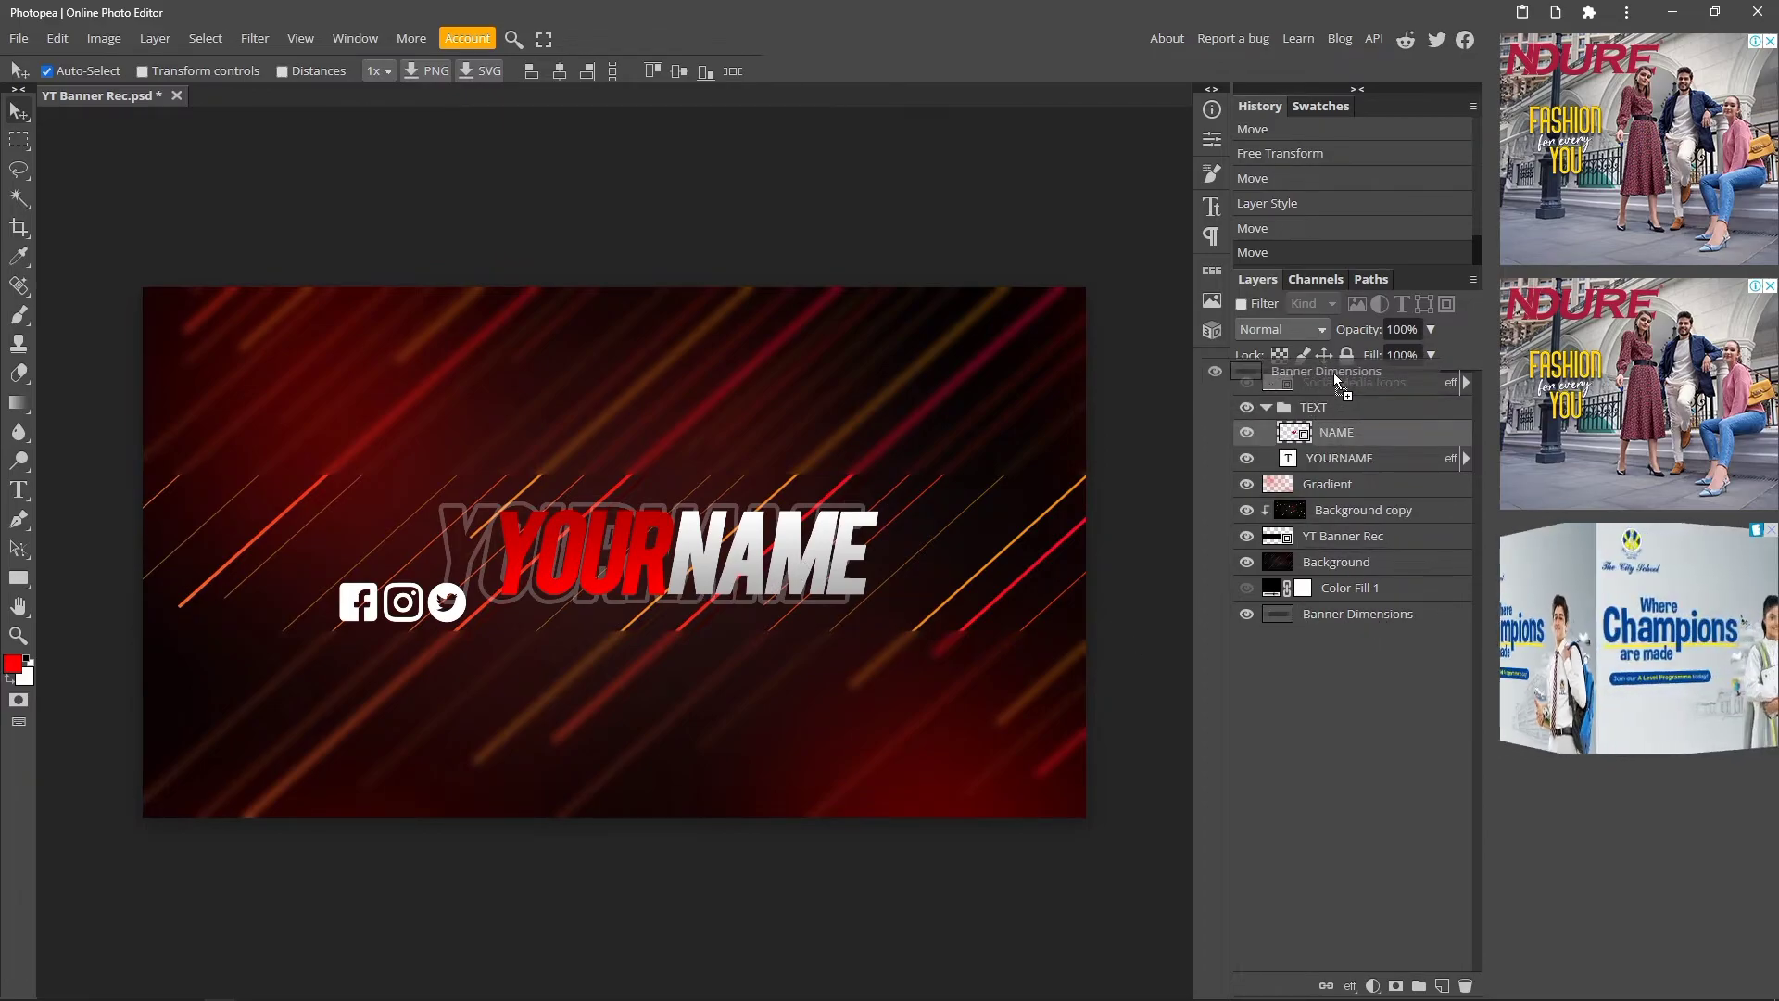
Bring the Banner Dimensions layer to the top at 73% opacity to check the safe area, and return it beneath all layers at 100%.
drag(1336, 386, 1339, 336)
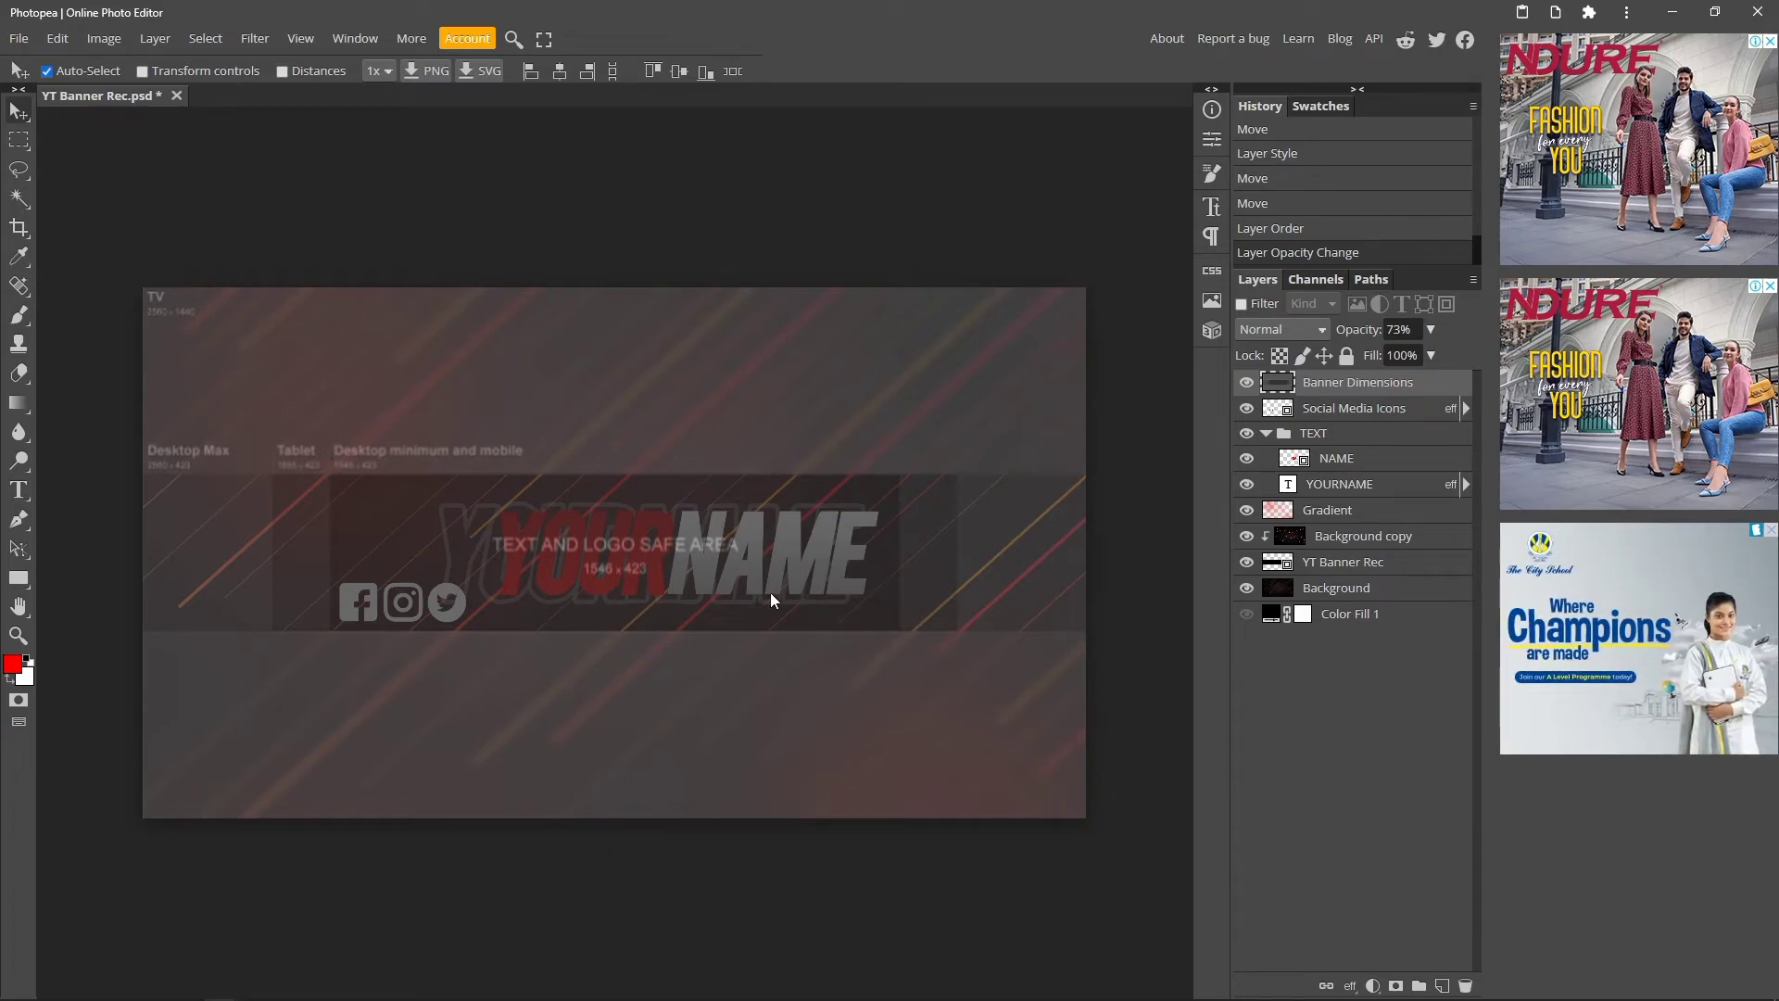
drag(1375, 387, 1381, 665)
drag(1360, 329, 1437, 330)
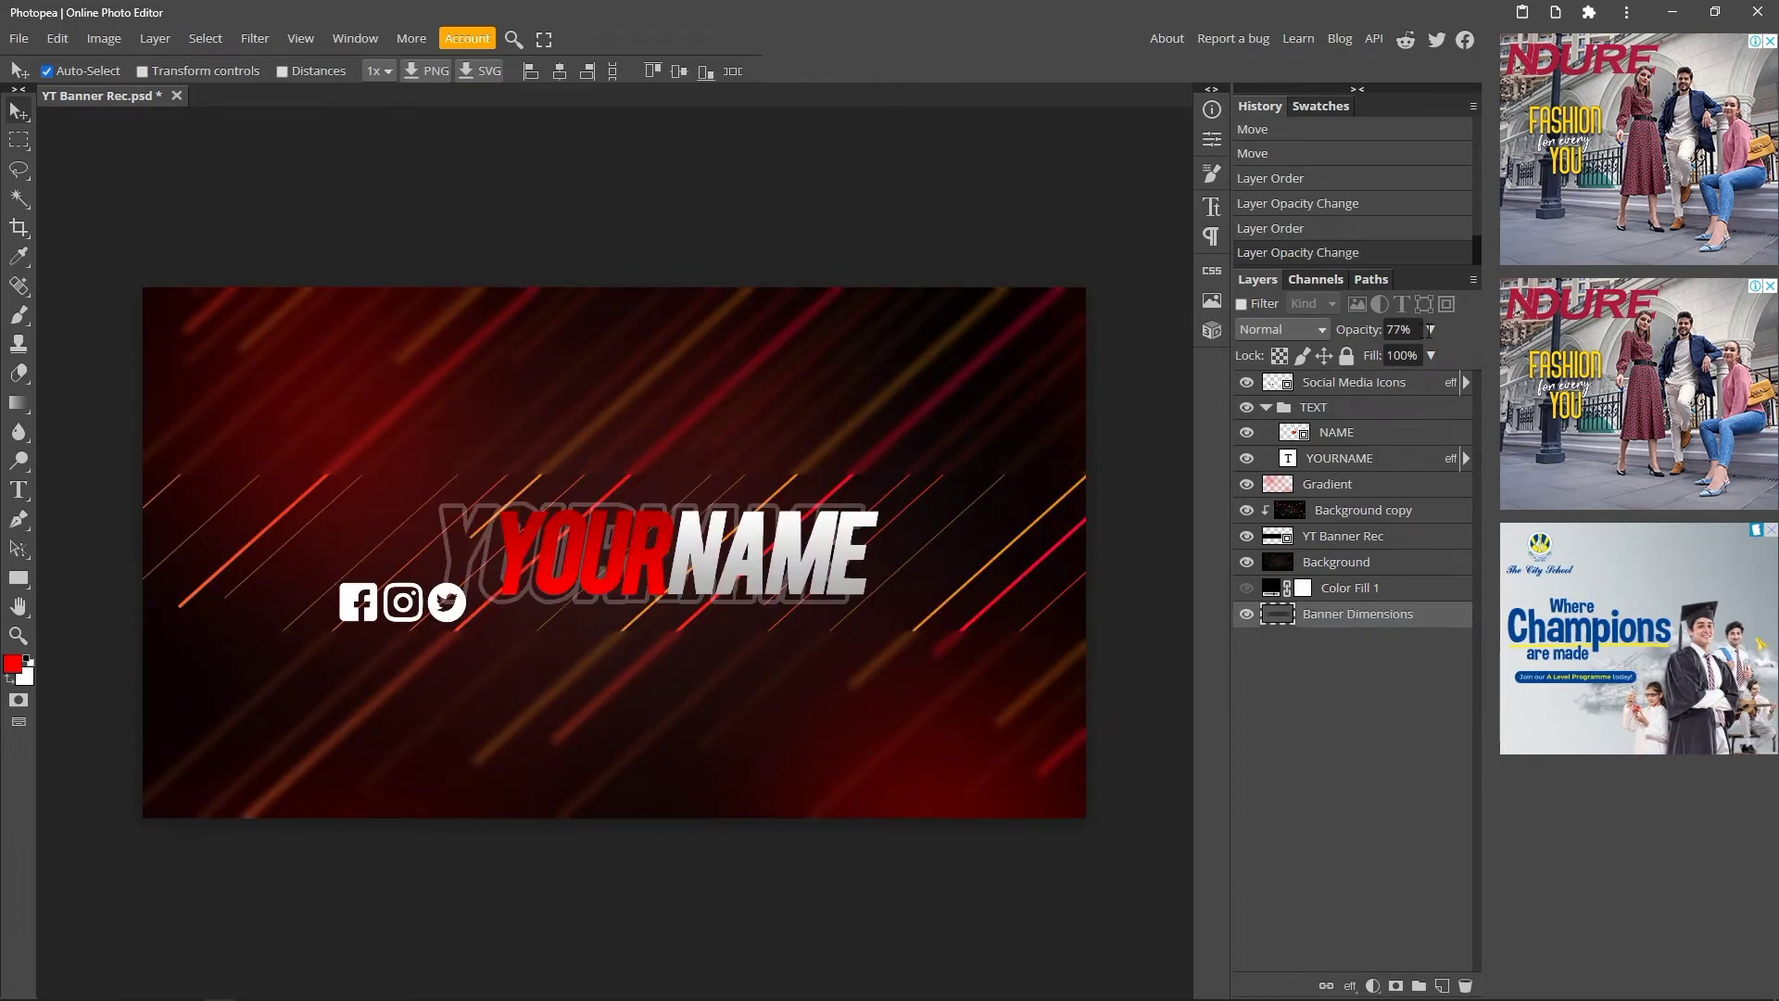
Make the Color Fill 1 layer visible and rename the NAME smart object to YOUR NAME.
click(1248, 589)
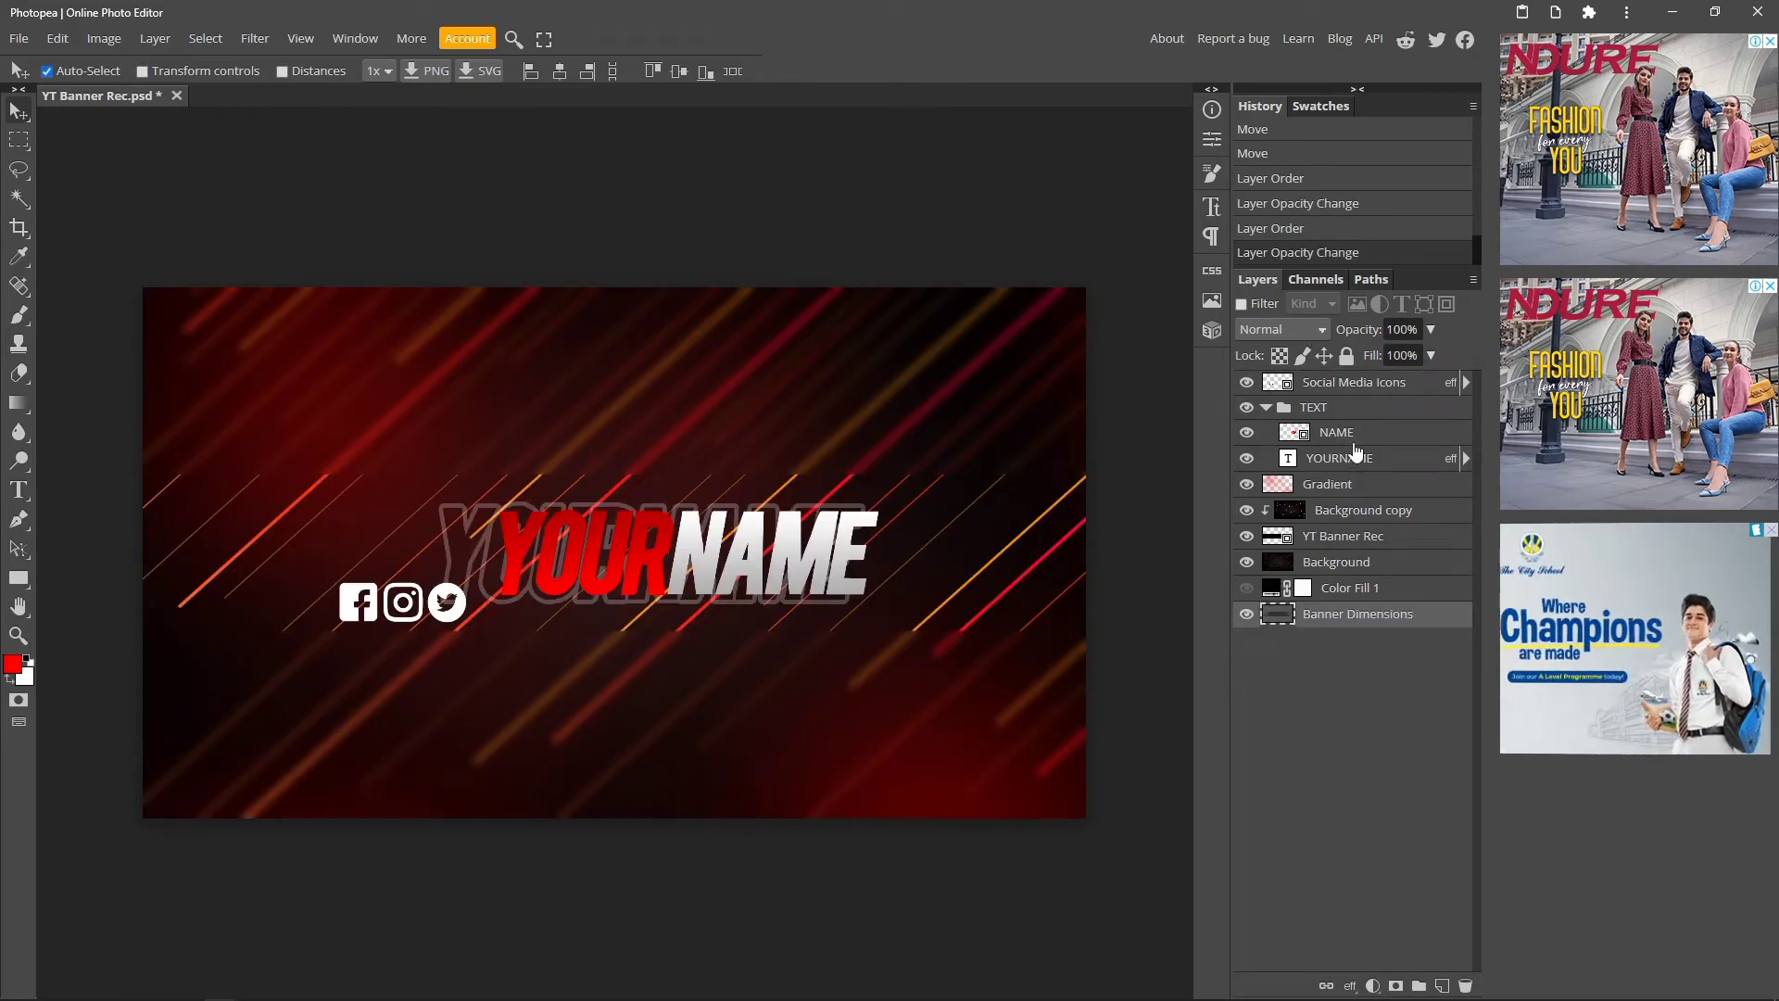
click(1364, 385)
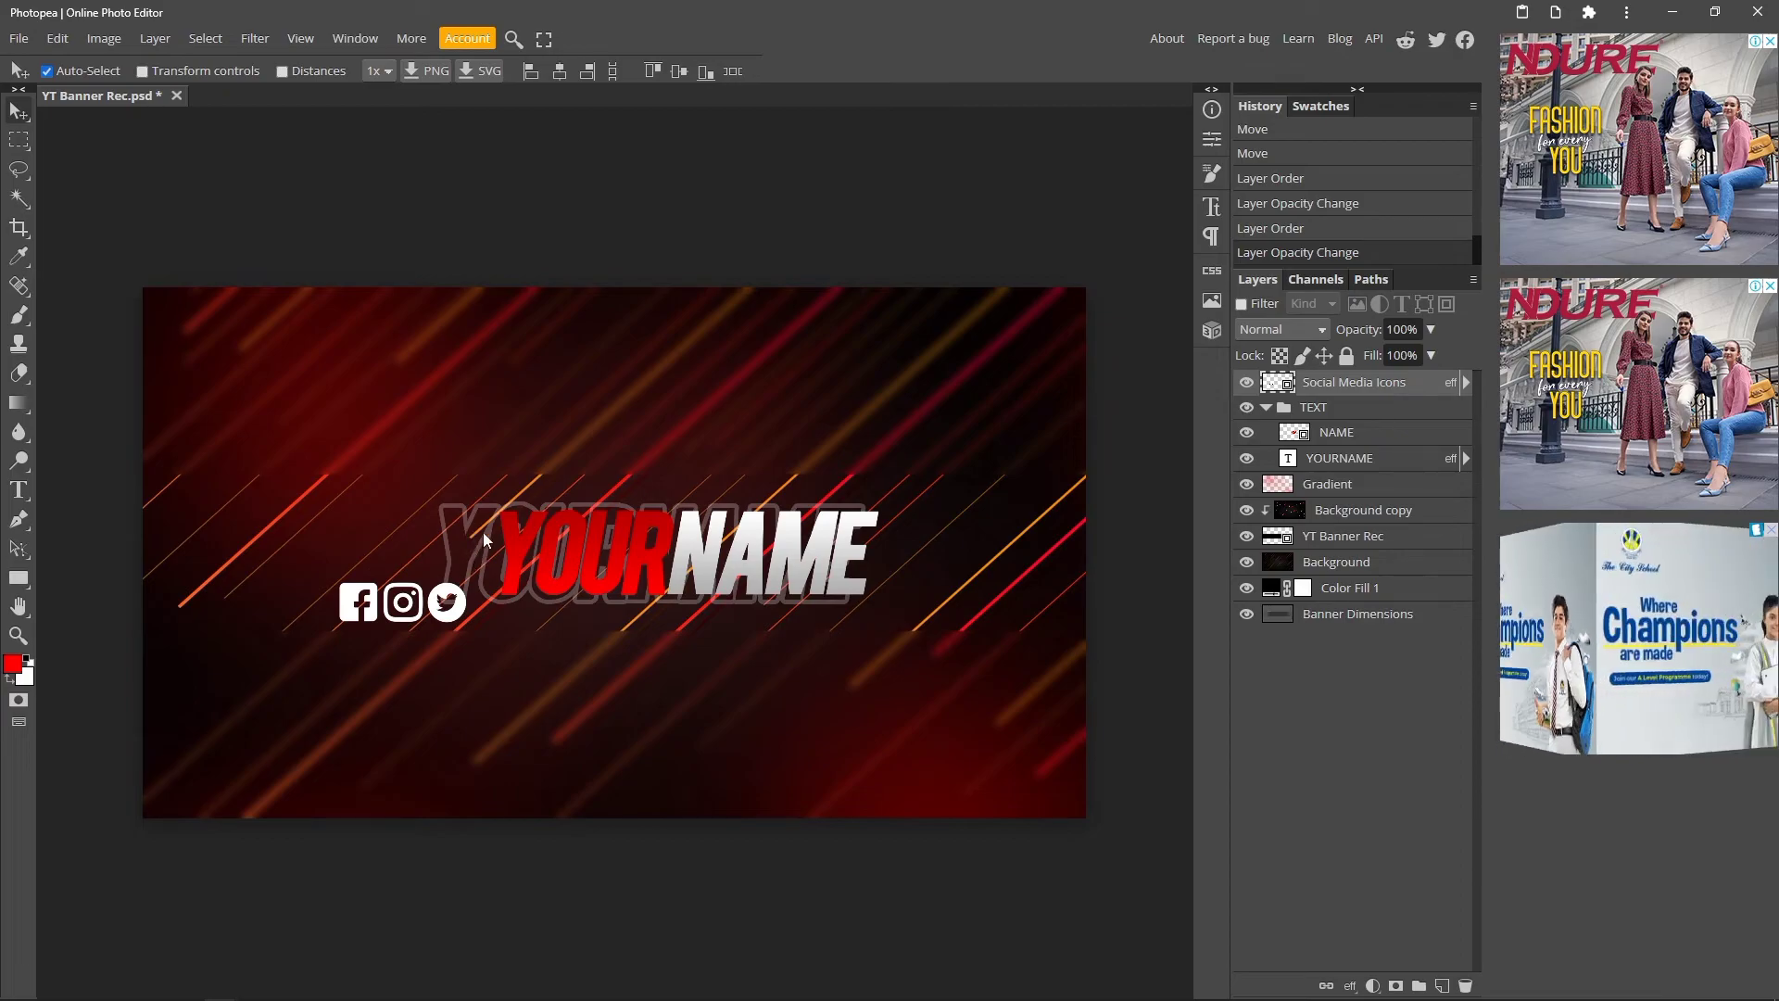
click(1356, 461)
click(1340, 436)
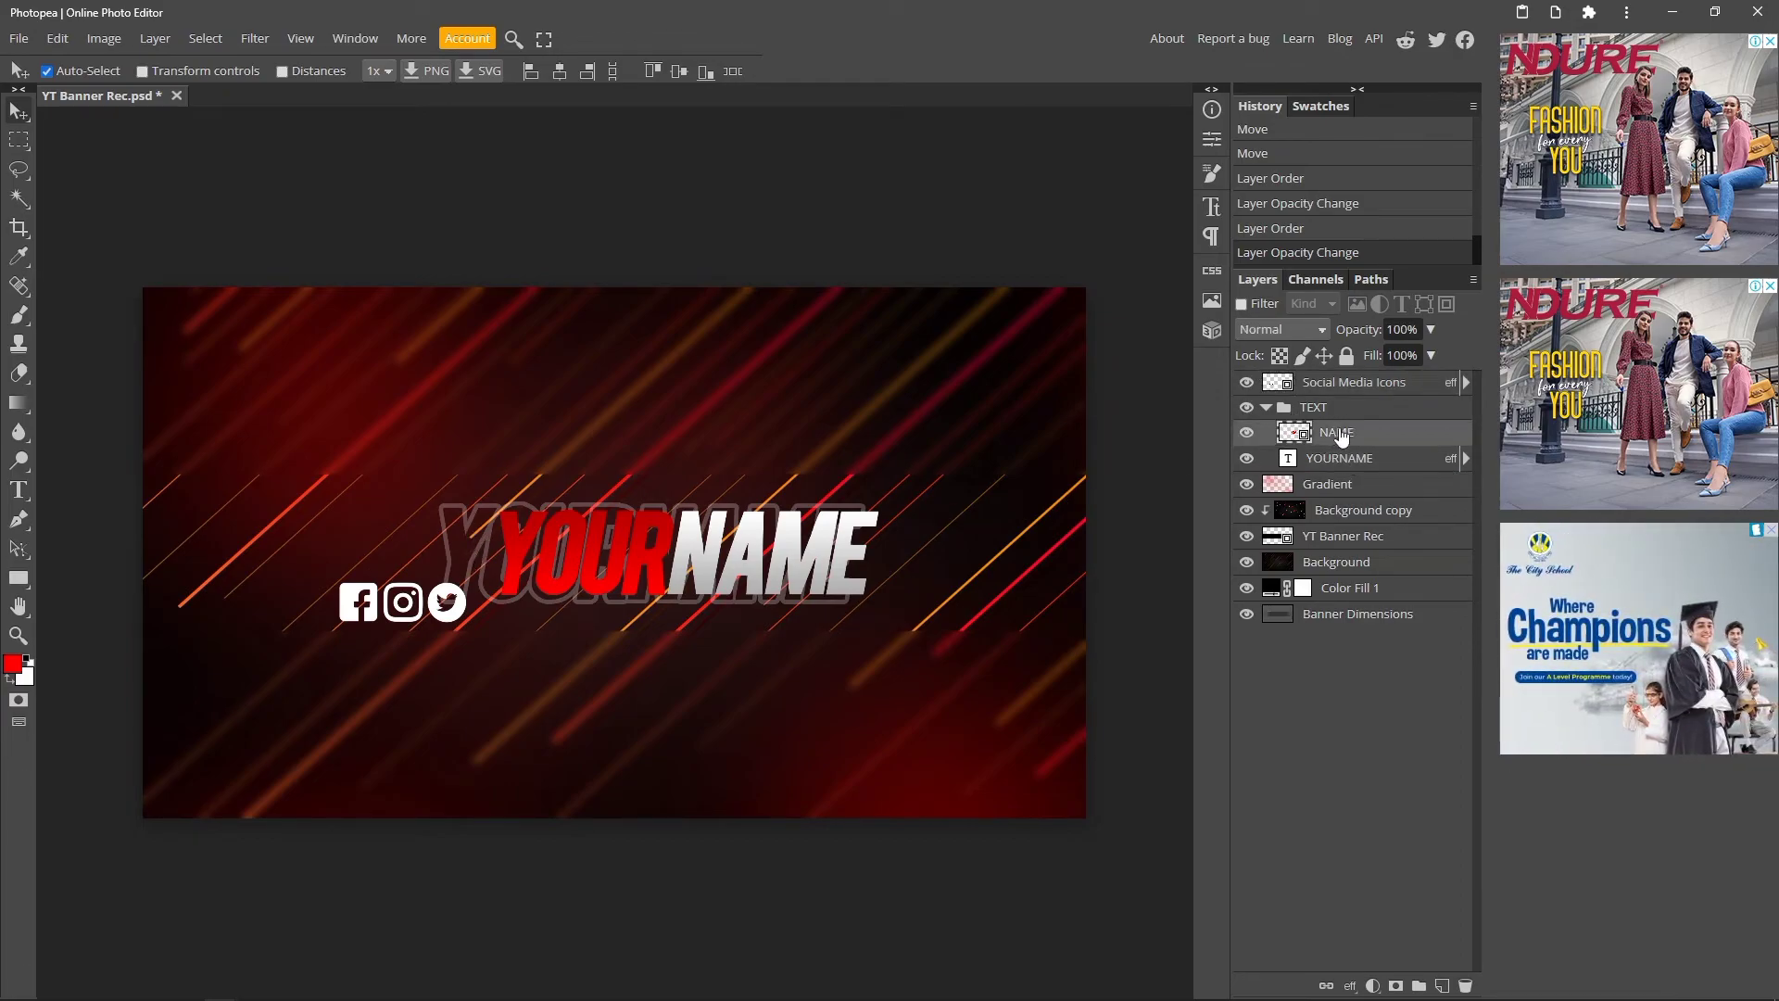
double_click(1341, 435)
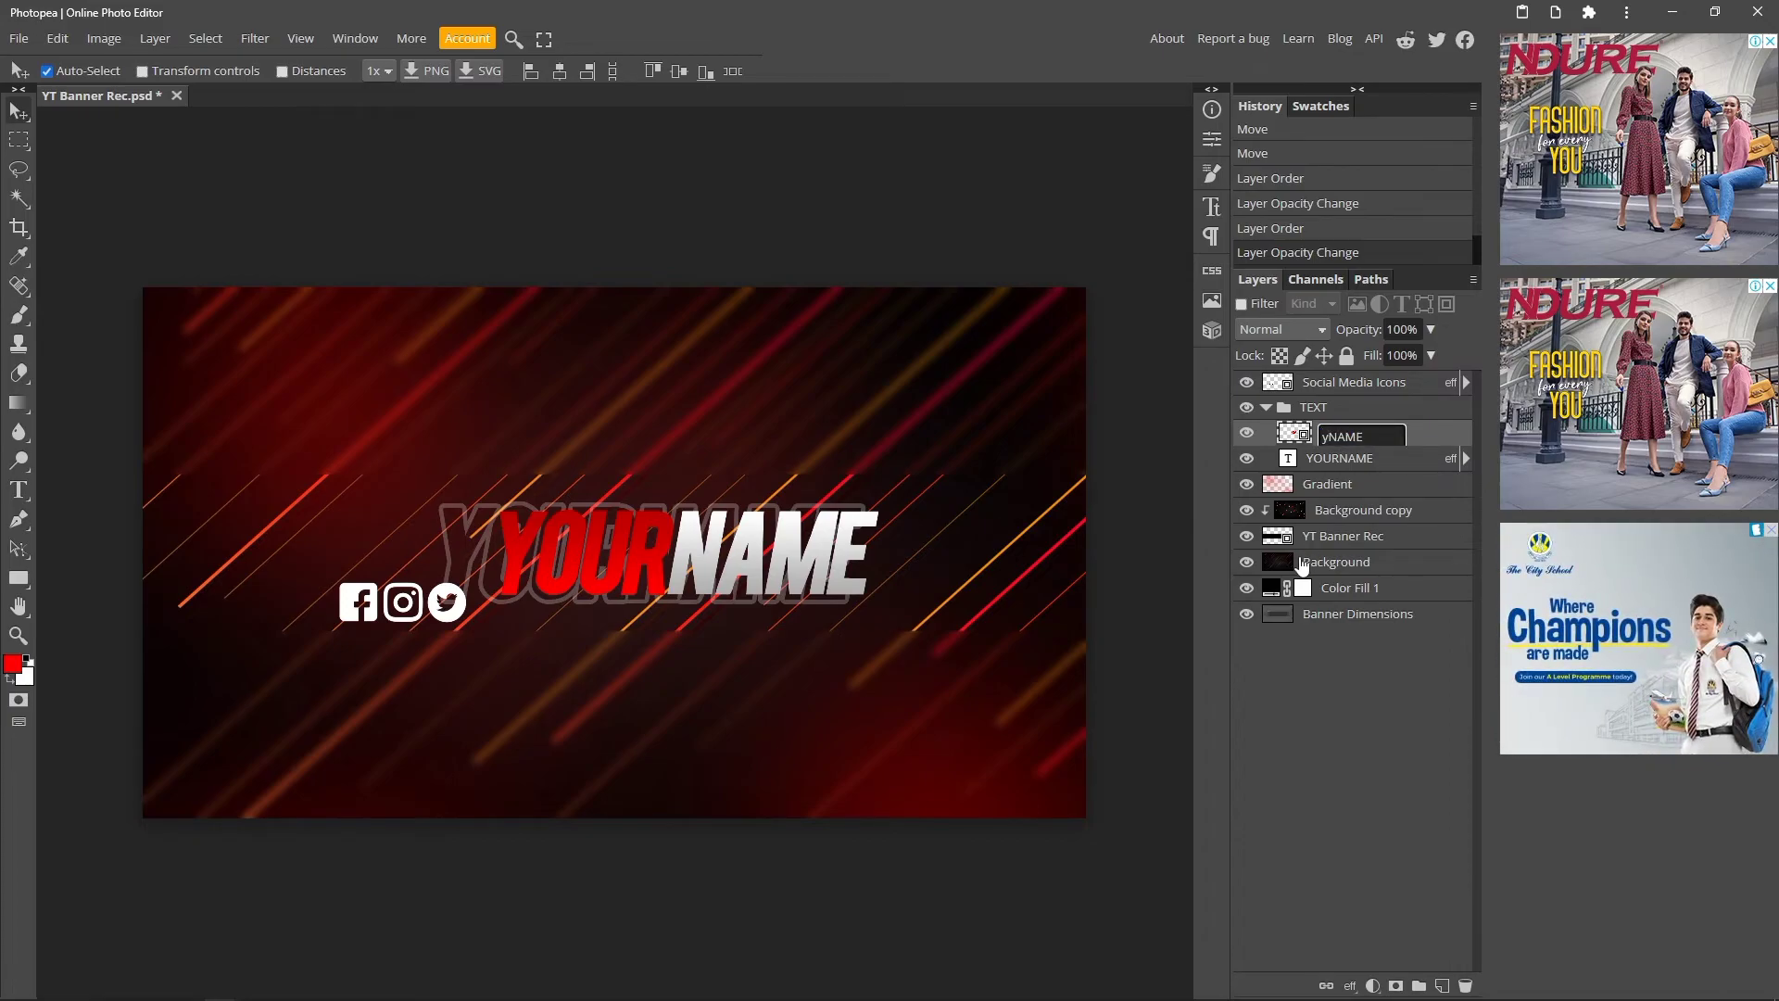
text(YOUR)
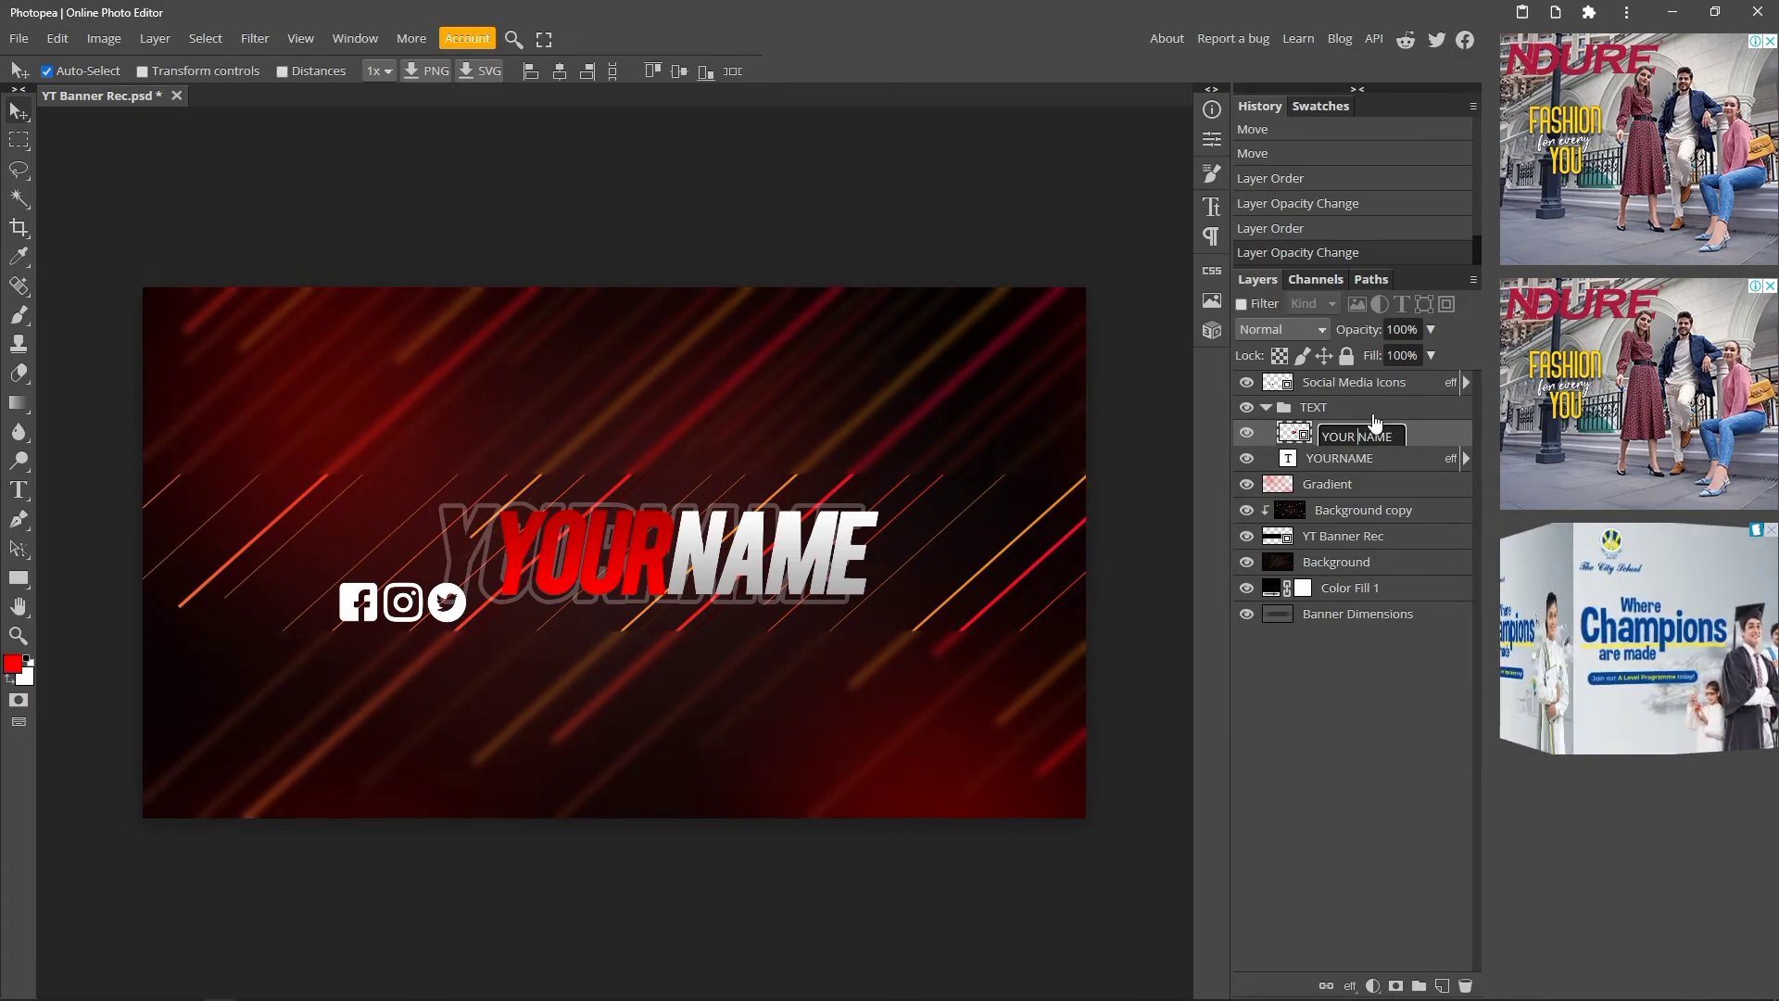
key(Return)
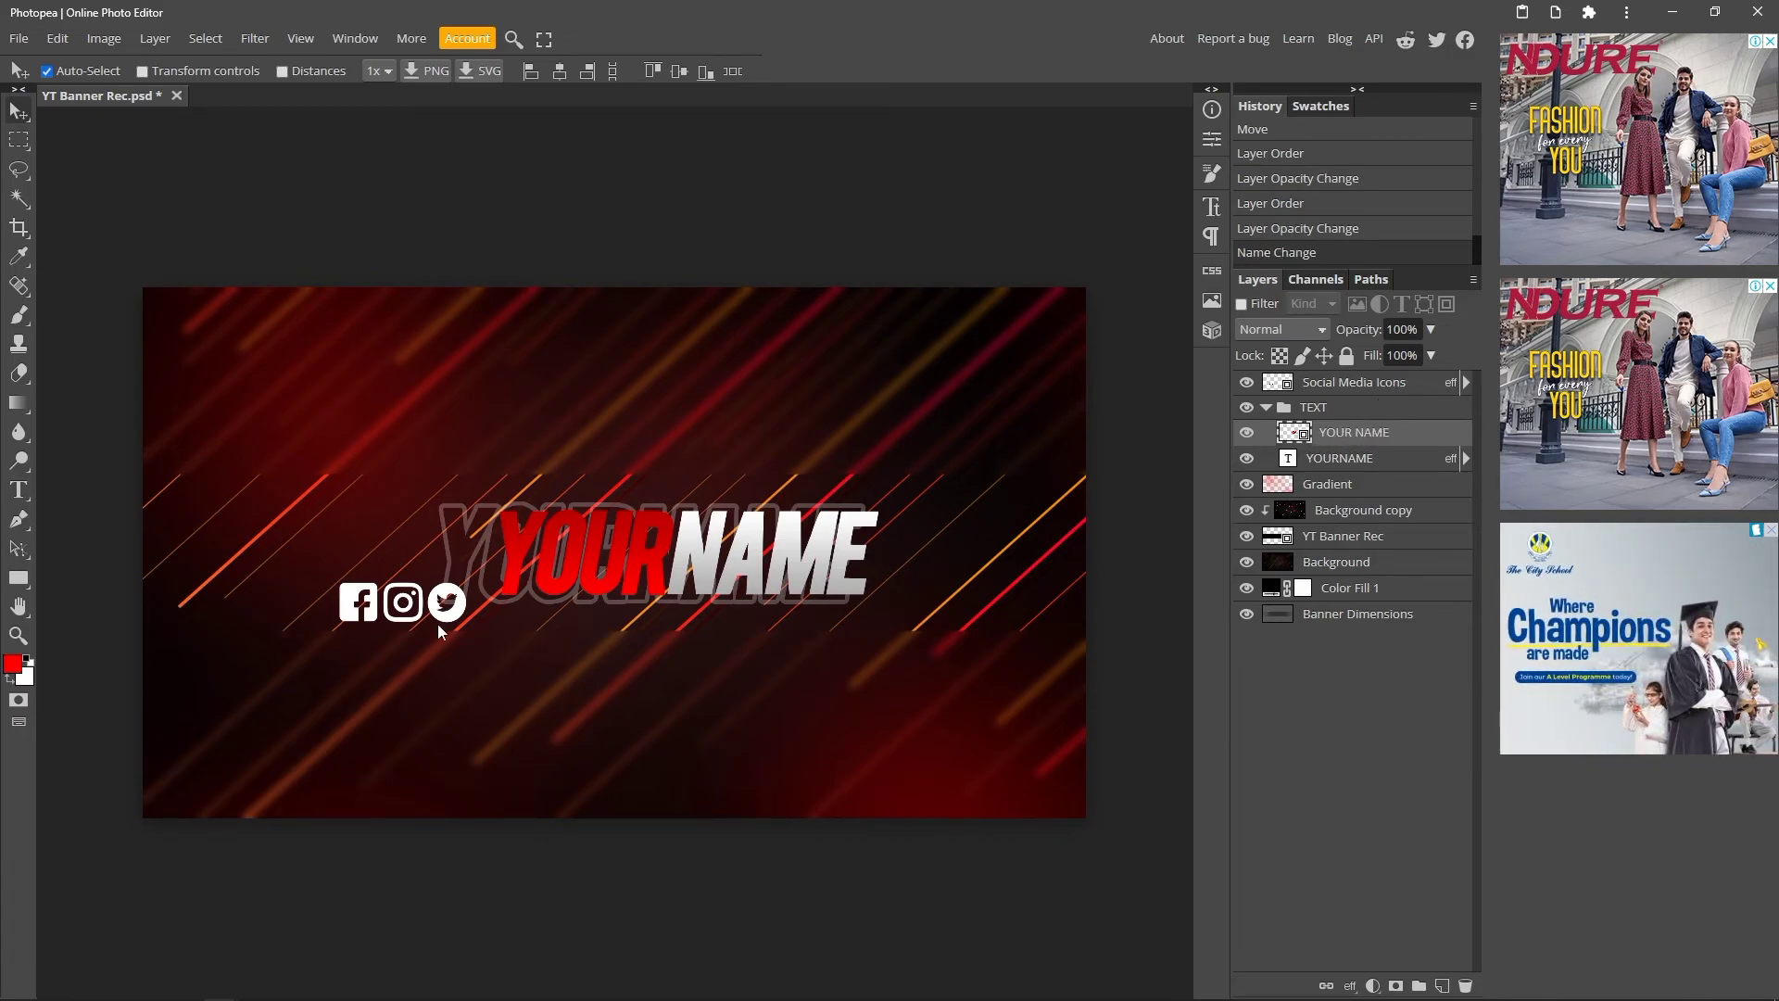